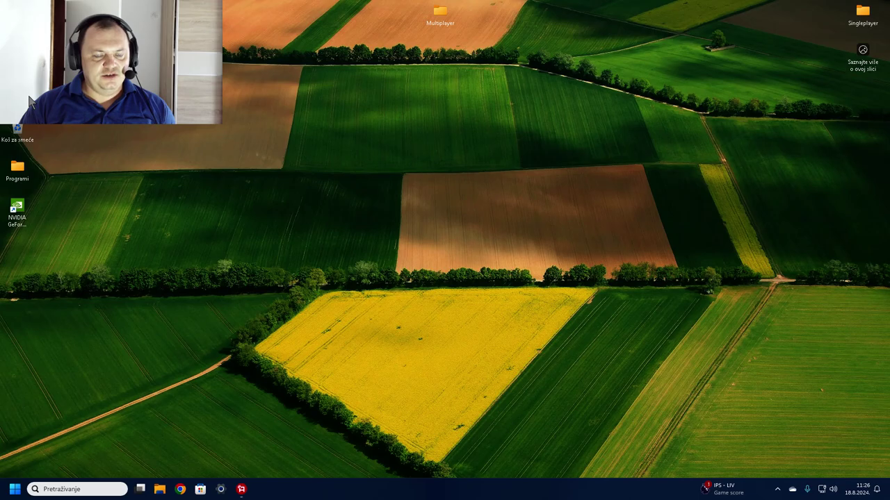
Open the power button settings under Control Panel's Hardware and Sound and unlock the currently unavailable shutdown options.
left_click(80, 488)
type("u")
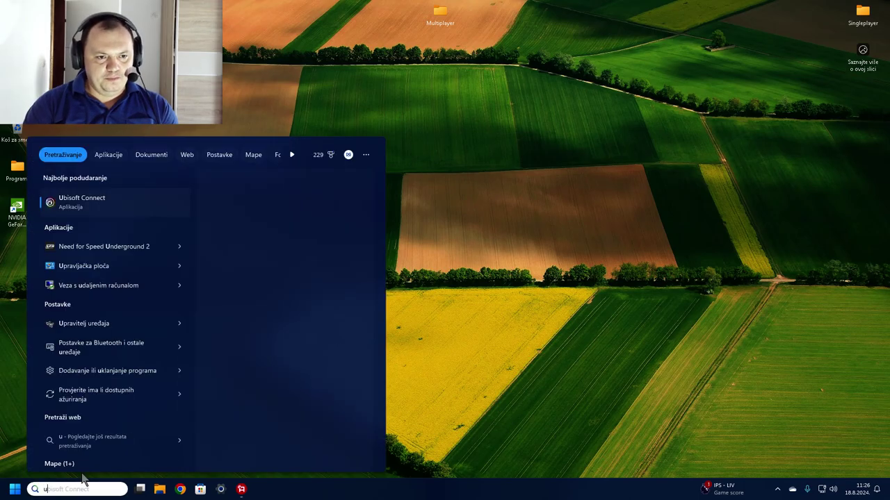
type("p")
left_click(104, 200)
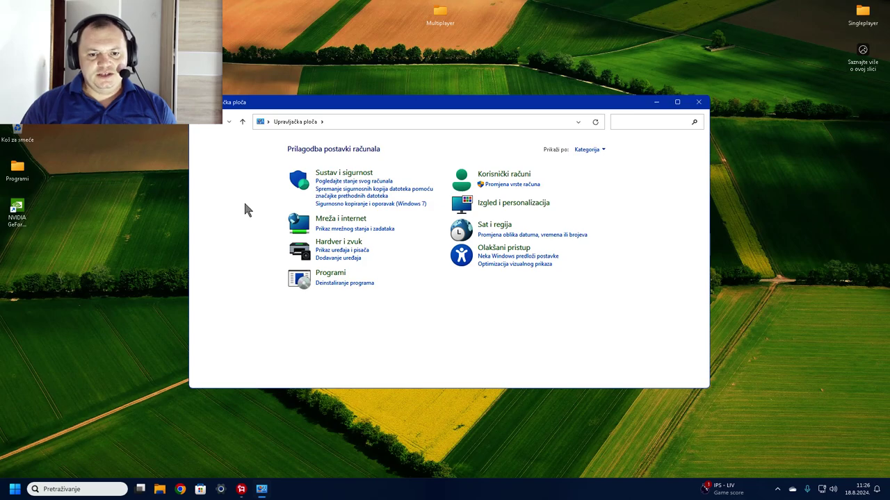
left_click(342, 243)
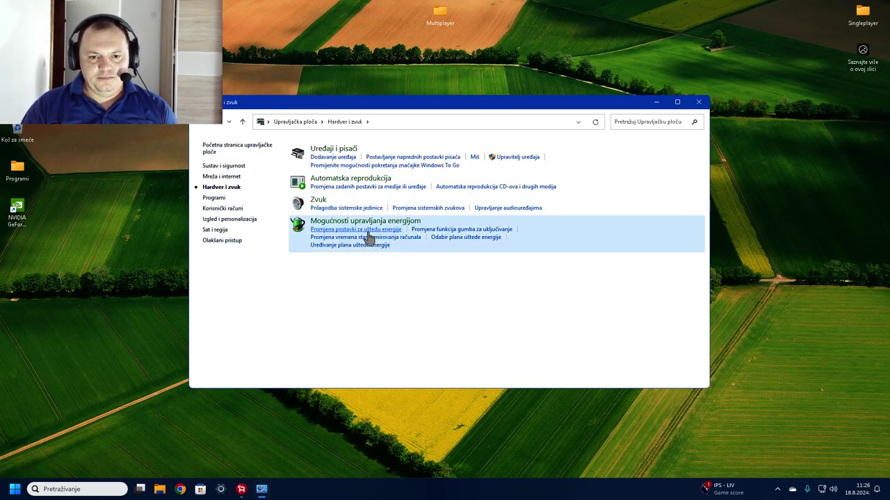
left_click(481, 234)
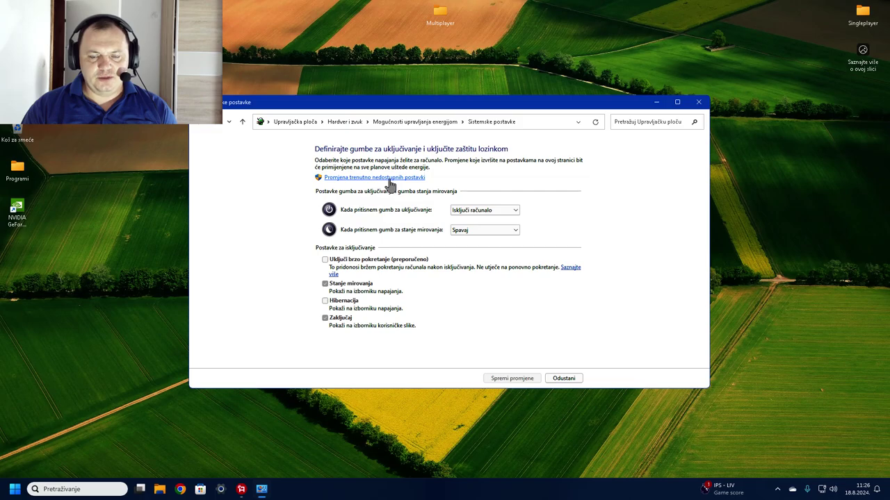
left_click(389, 178)
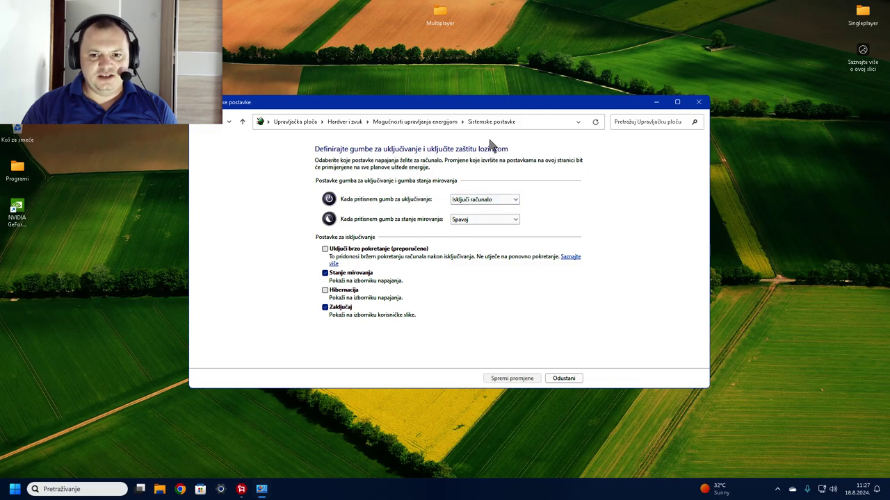
mouse_move(454, 106)
left_mouse_down()
mouse_move(439, 126)
mouse_move(464, 102)
left_mouse_up()
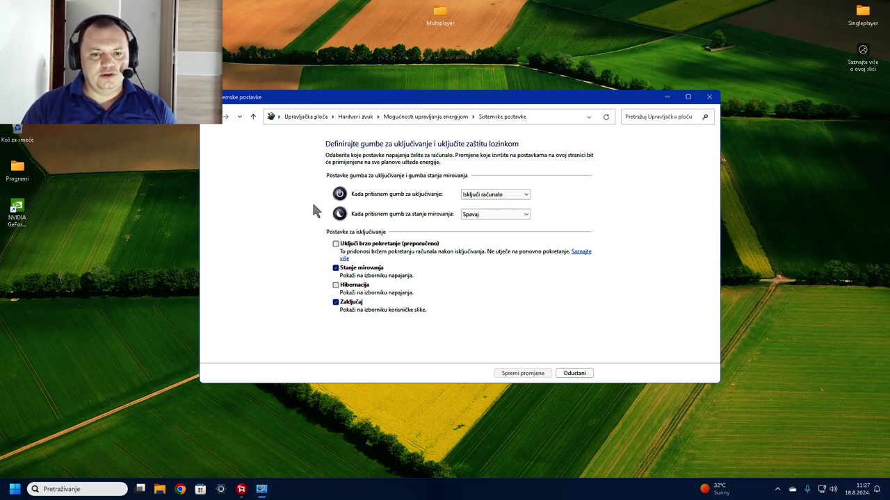
Return to the Control Panel home, look at the Appearance and Personalization category, and close Control Panel.
left_click(224, 116)
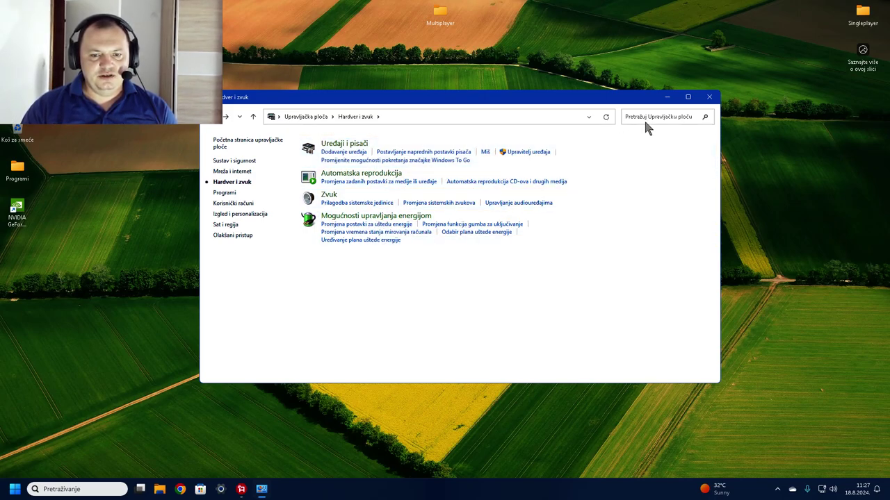
left_click(236, 143)
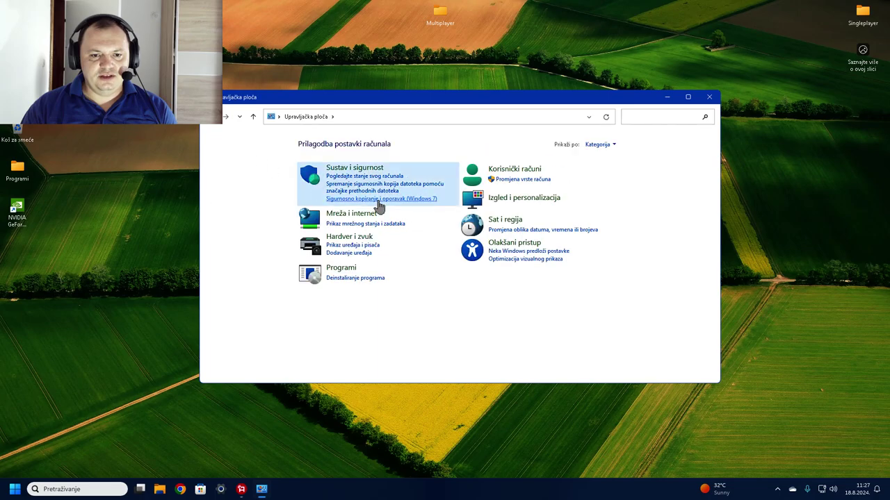
left_click(508, 200)
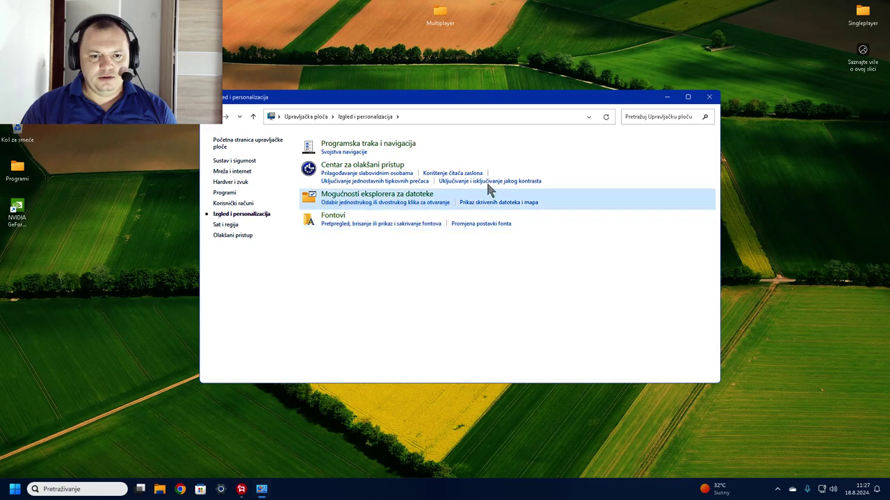
left_click(708, 97)
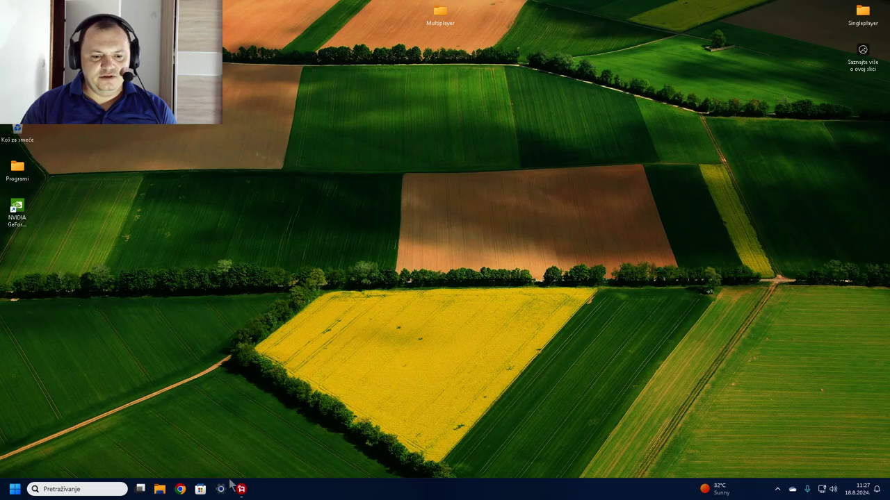
Run sysdm.cpl, check that the advanced performance options are adjusted for best performance, accept them, and close System Properties.
left_click(56, 490)
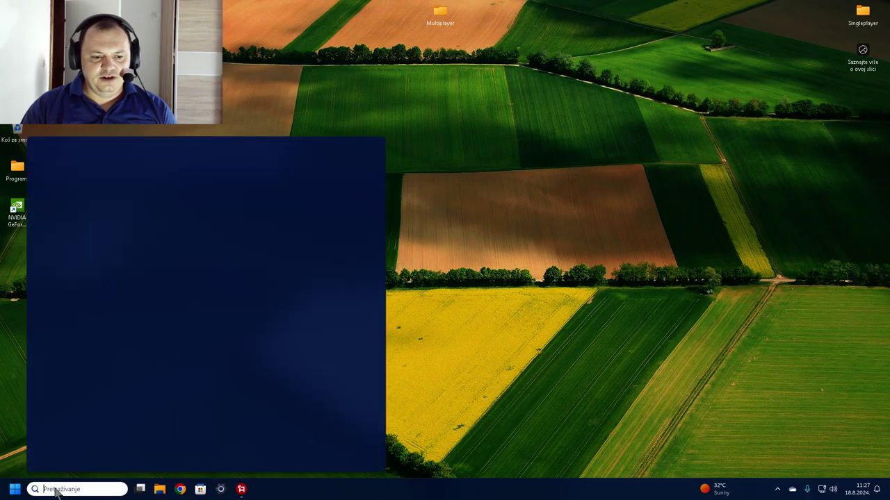
left_click(670, 358)
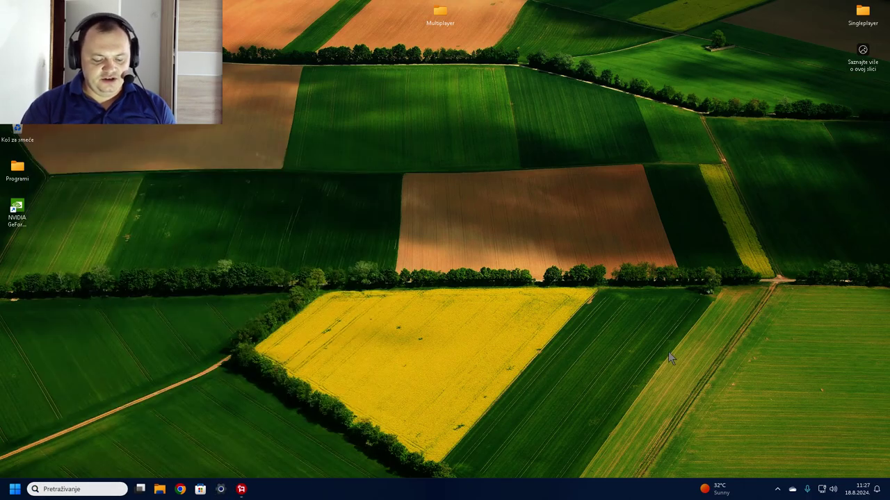
key("super+r")
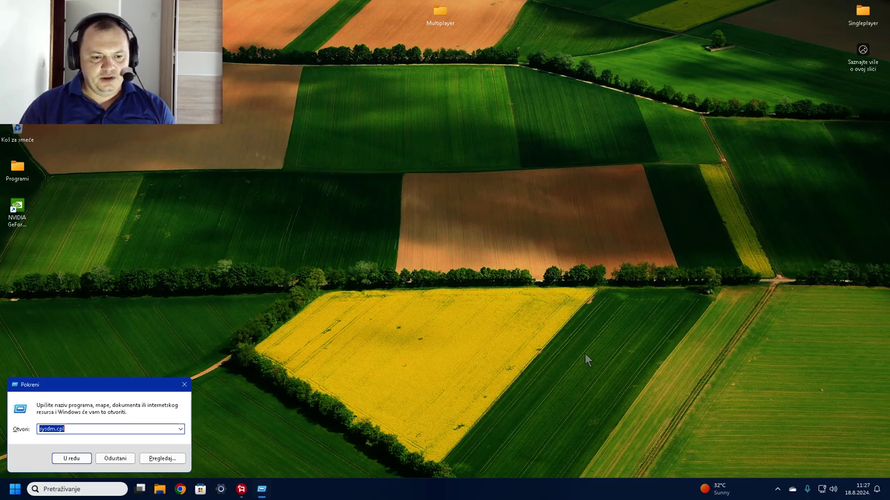
left_click(72, 458)
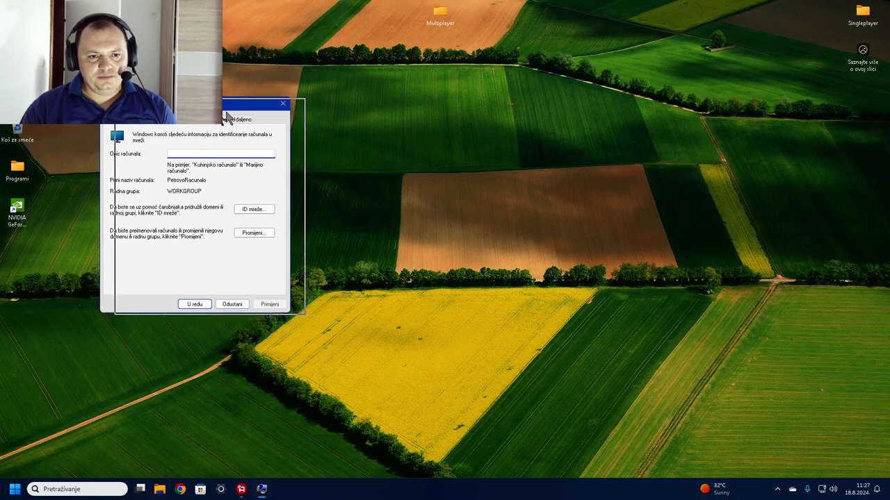
left_click_drag(196, 108, 337, 108)
left_click(292, 120)
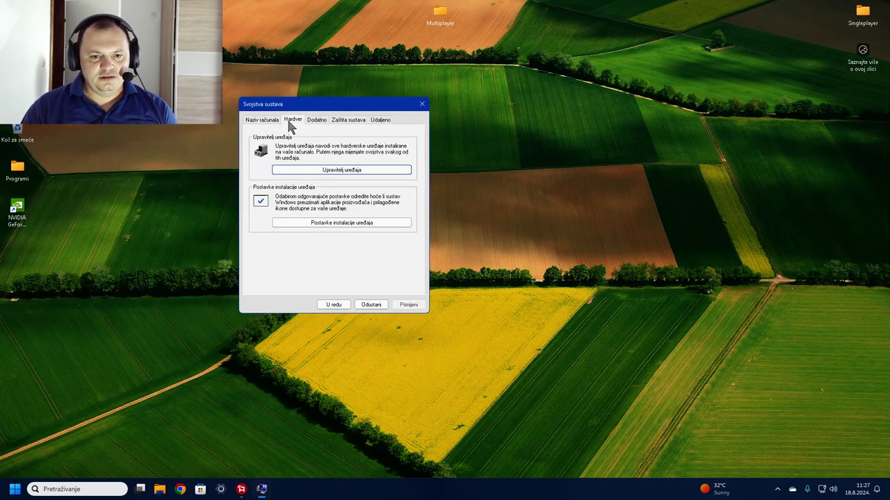
left_click(317, 121)
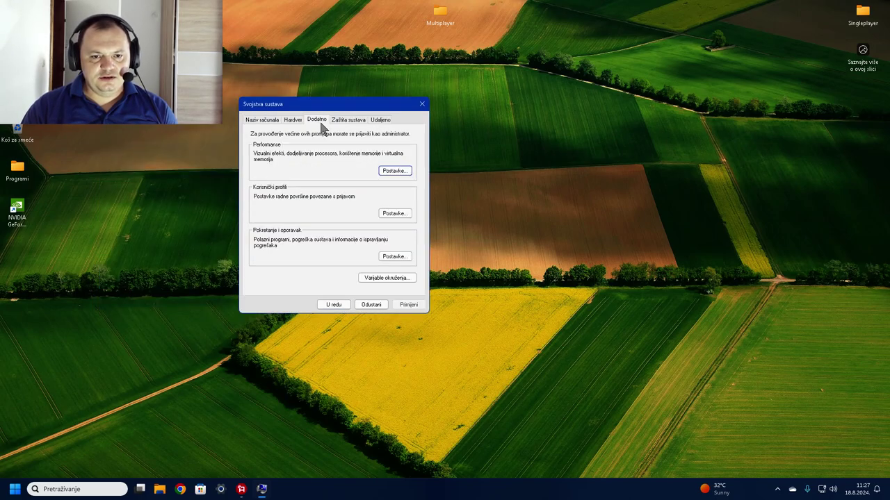
left_click(397, 172)
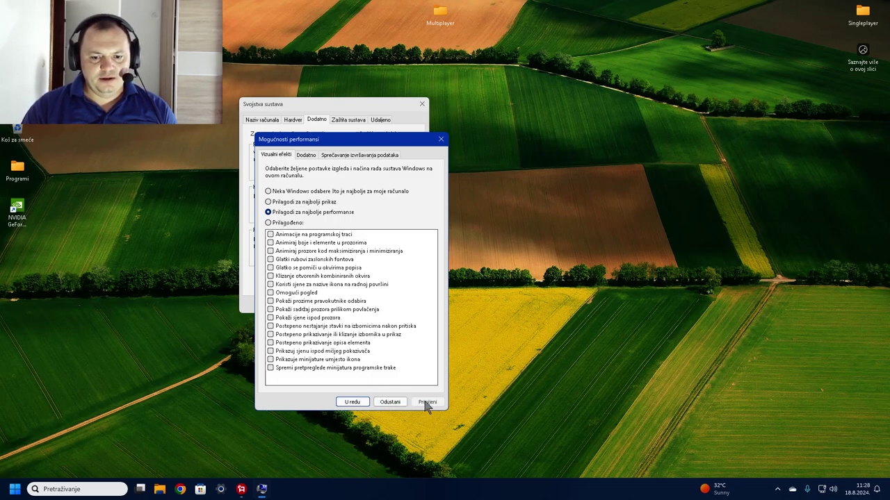
left_click(352, 403)
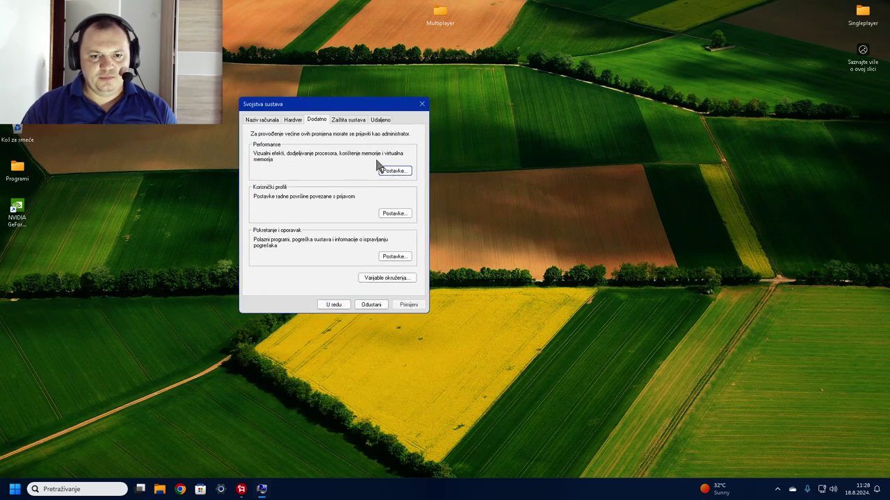
left_click(422, 105)
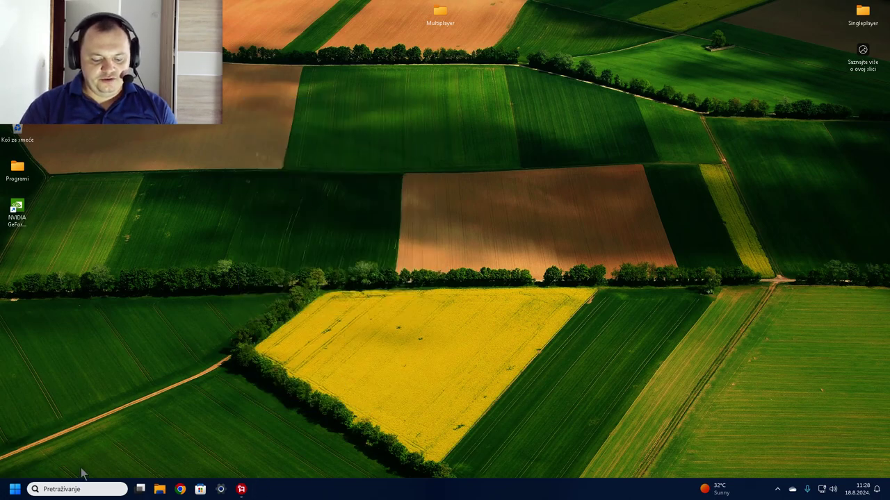
Run msconfig from the previously used commands to open System Configuration.
key("super+r")
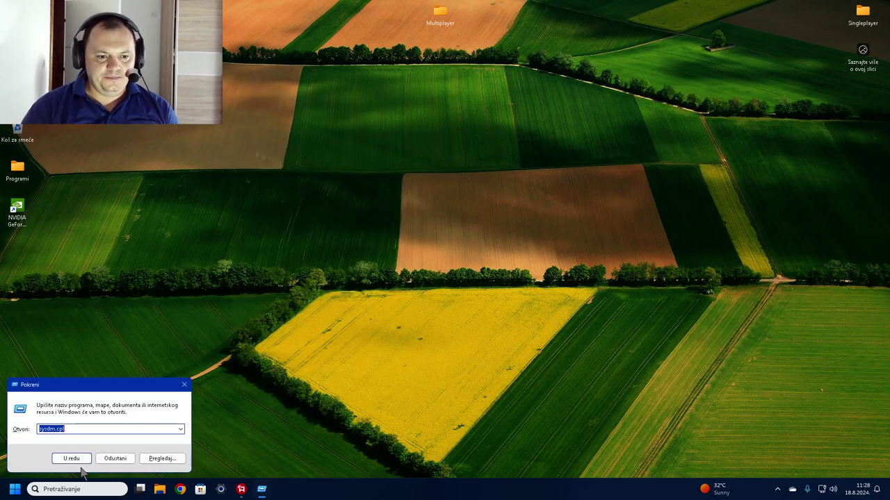
left_click(180, 431)
left_click(129, 443)
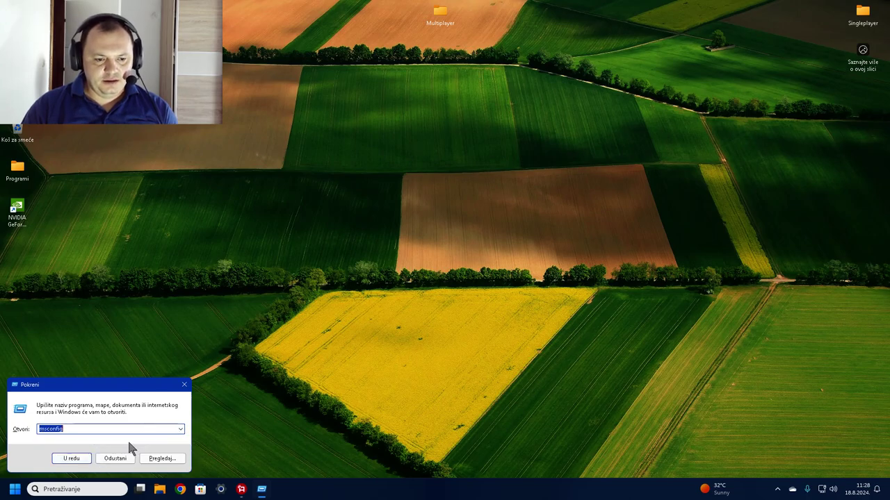
left_click(72, 459)
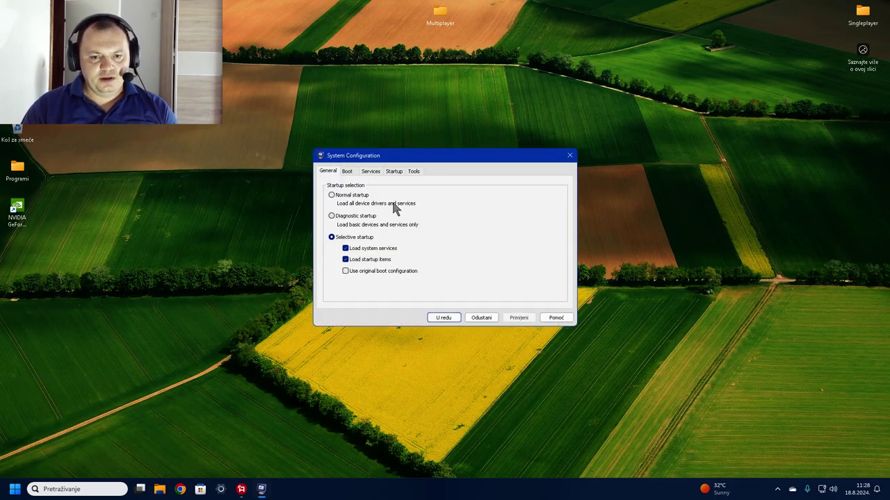
Set the number of processors to 12 in the Windows 11 advanced boot options, apply it, and exit without restarting.
left_click(347, 172)
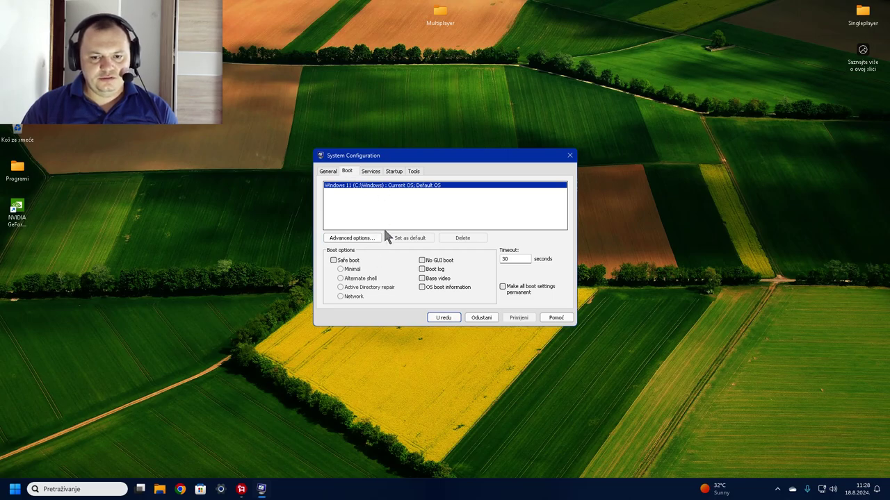
left_click(362, 239)
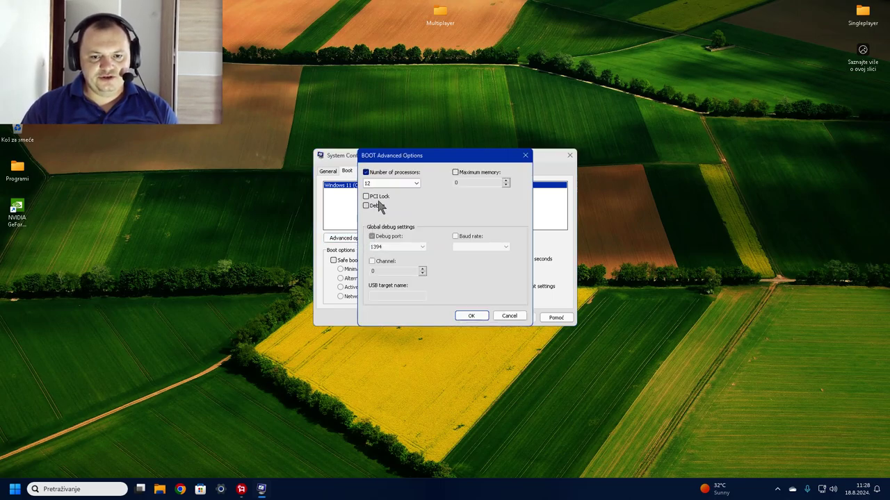
left_click(366, 172)
left_click(417, 183)
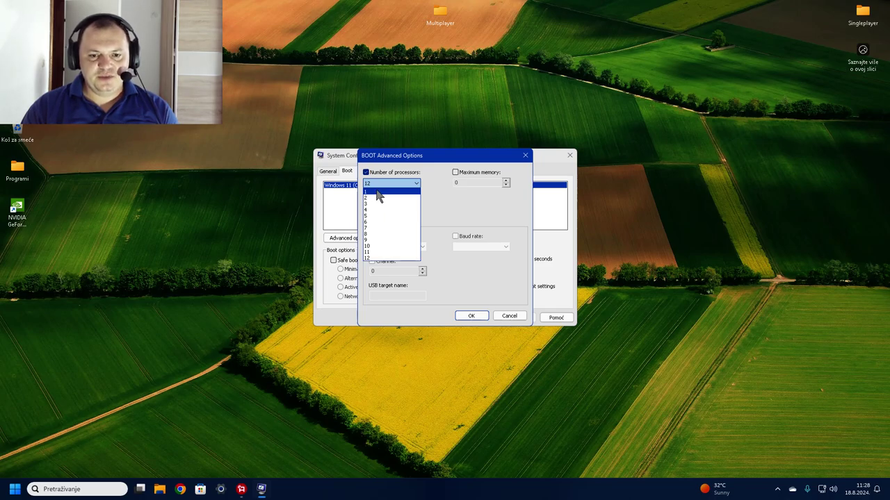
left_click(413, 258)
left_click(476, 317)
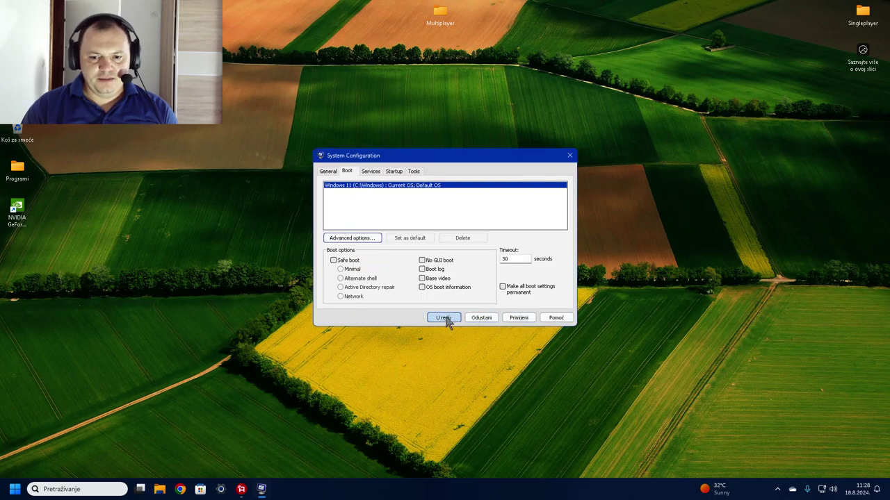
left_click(507, 319)
left_click(444, 318)
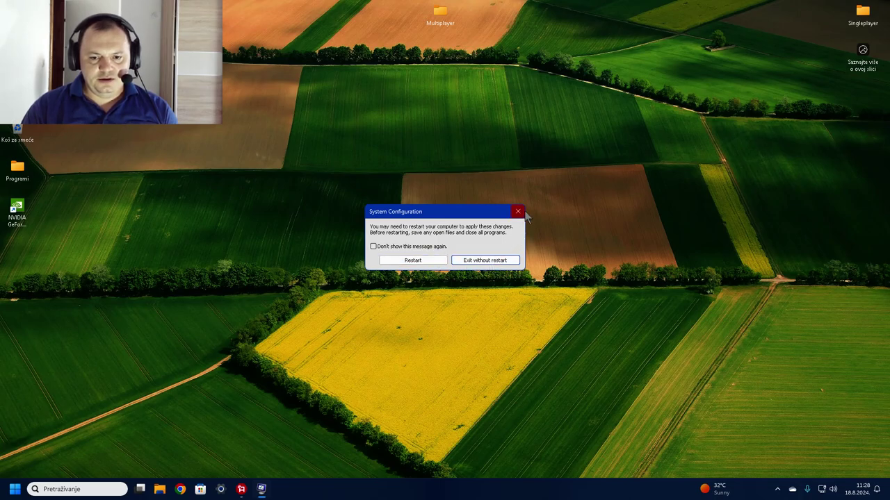
left_click(497, 262)
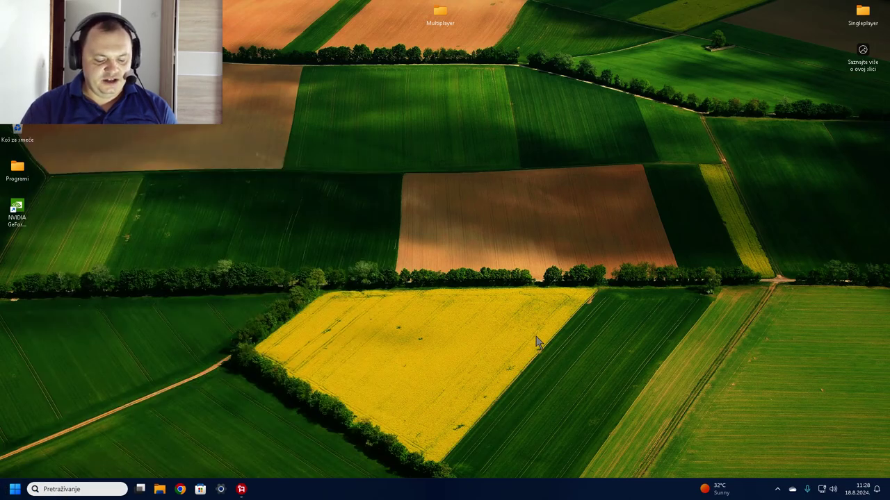
Reopen msconfig, check the processor count in the advanced boot options, and cancel out of both dialogs.
key("super+r")
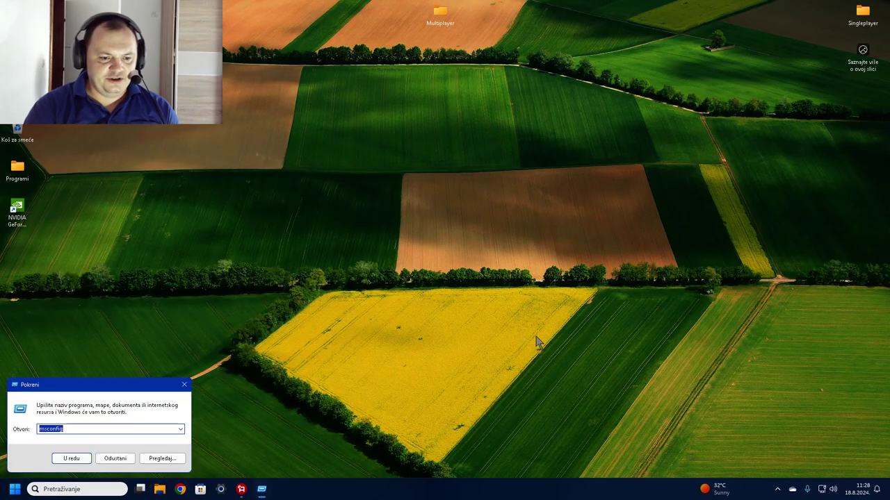
left_click(71, 461)
left_click(347, 173)
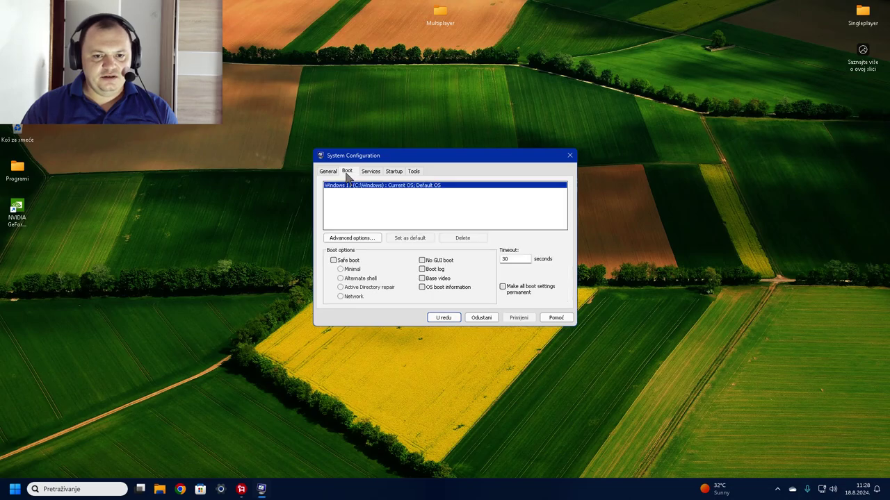
left_click(356, 238)
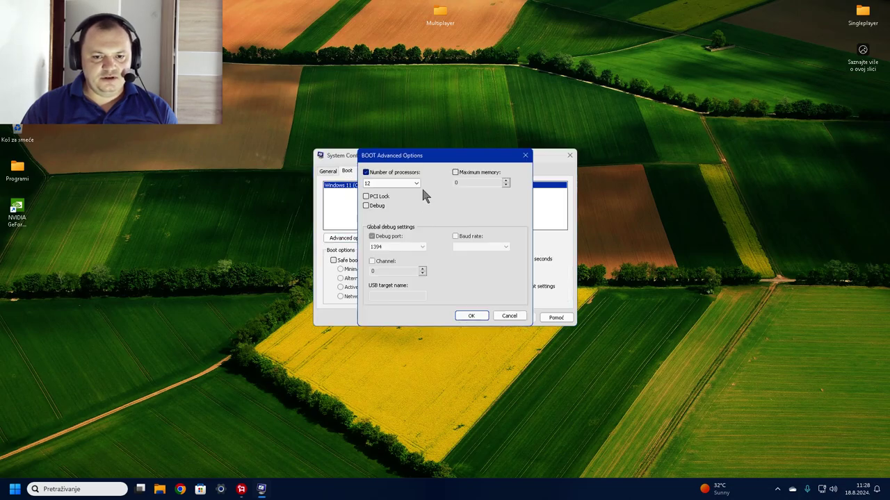
left_click(507, 316)
left_click(483, 318)
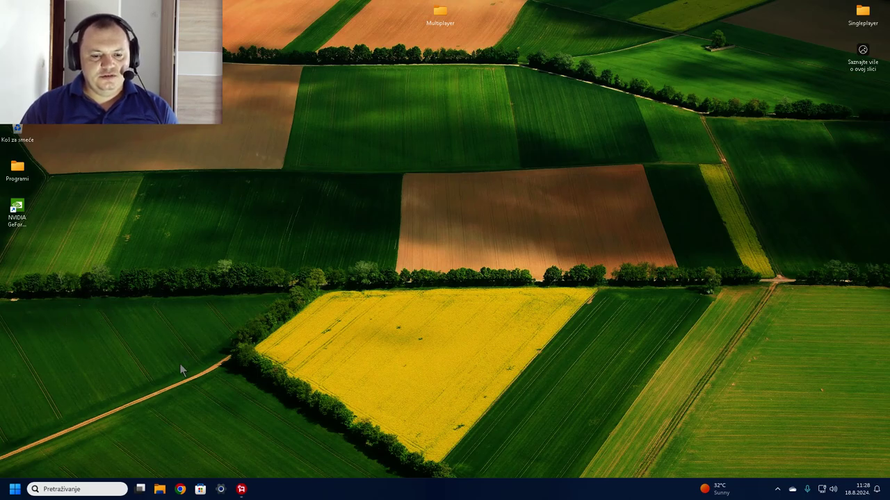
Open the Windows Settings, examine the sign-in options (Mogućnosti prijave) under Računi, and return to the accounts page.
left_click(222, 489)
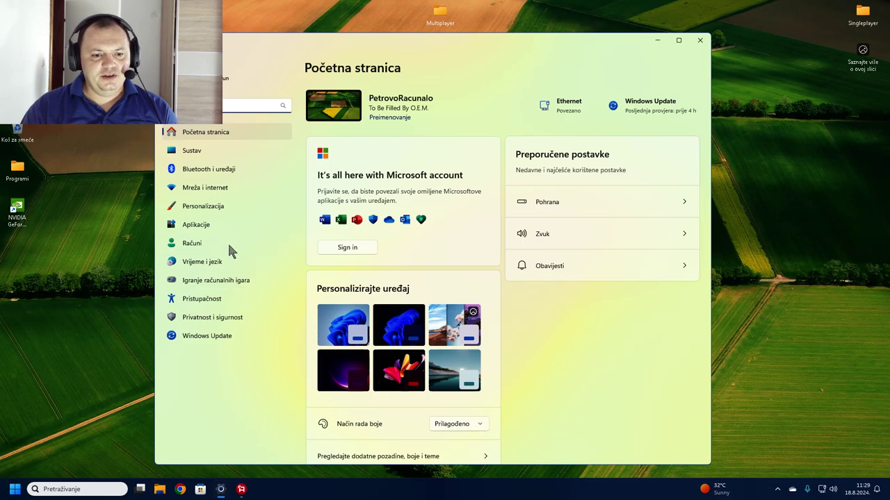
left_click(225, 239)
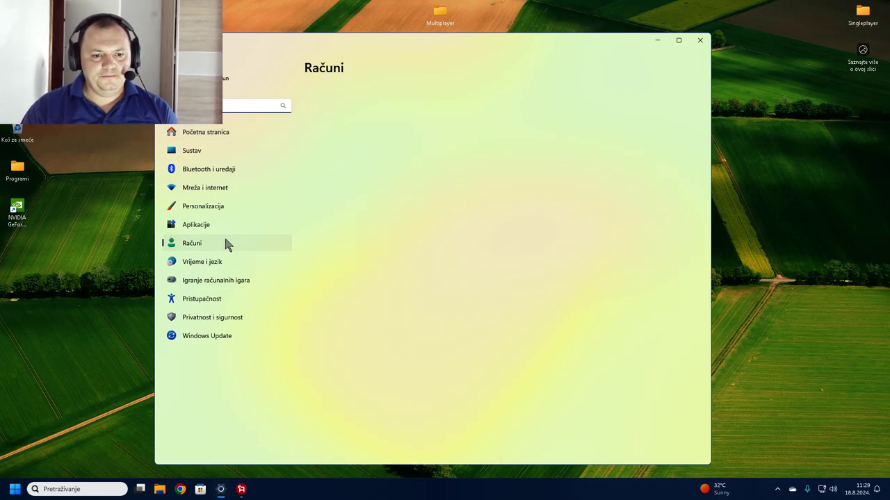
scroll(420, 264, "down", 3)
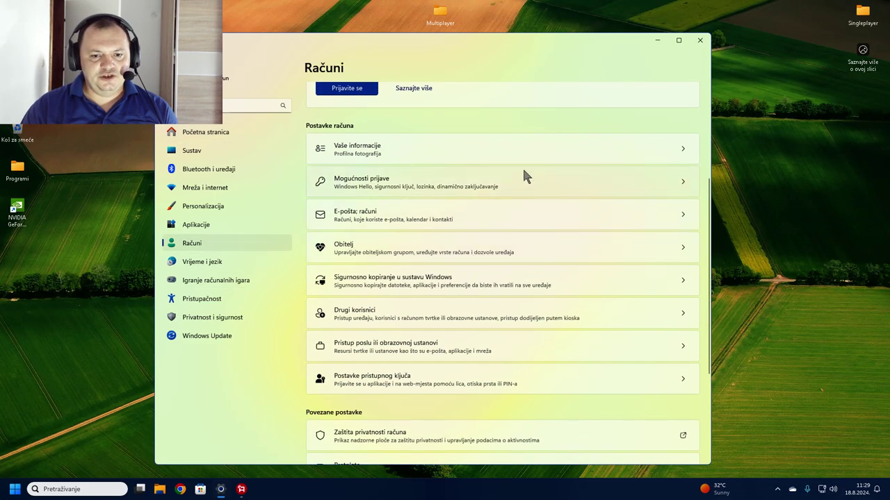
left_click(541, 182)
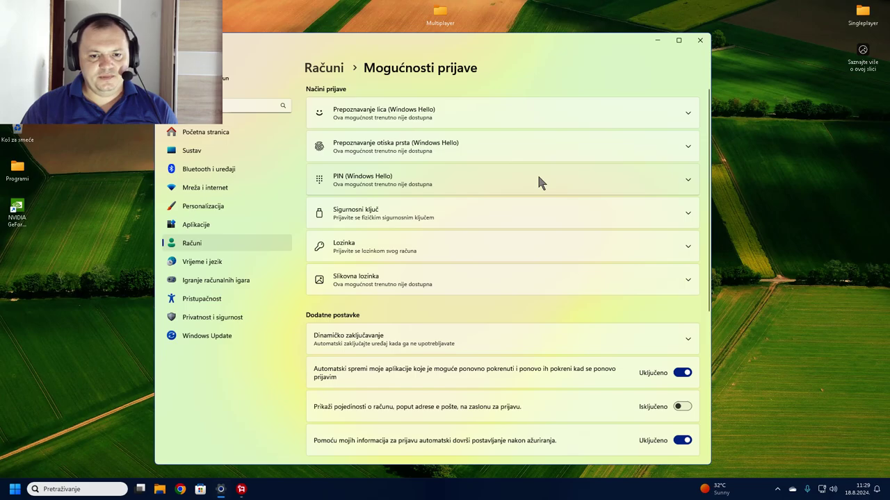
scroll(555, 269, "down", 2)
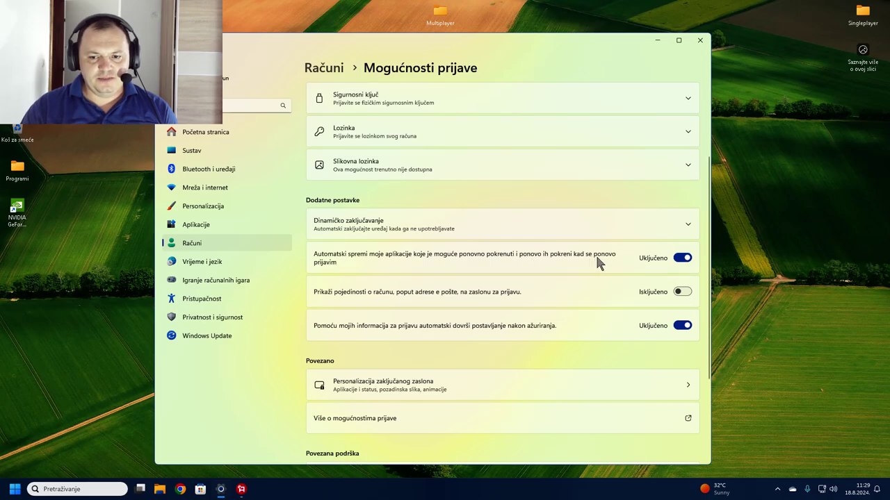
left_click(167, 45)
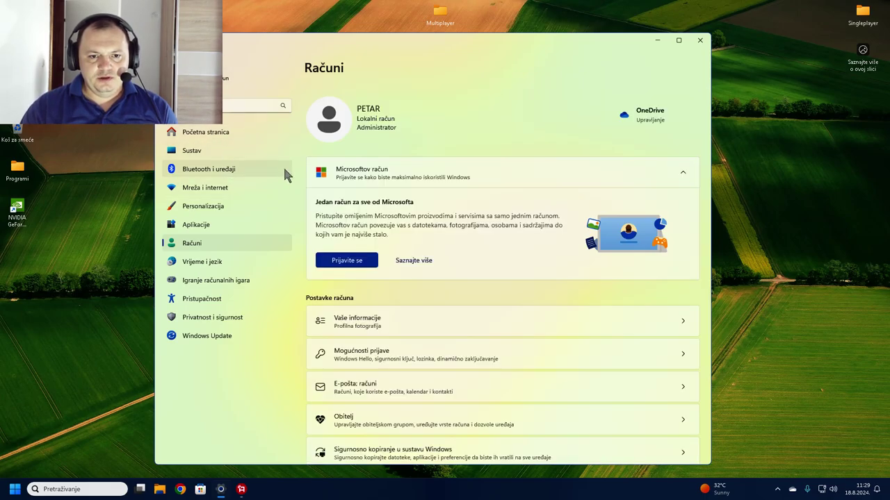
Examine the night light (Noćno svjetlo) schedule in the system's display settings and return to the Zaslon page.
left_click(211, 150)
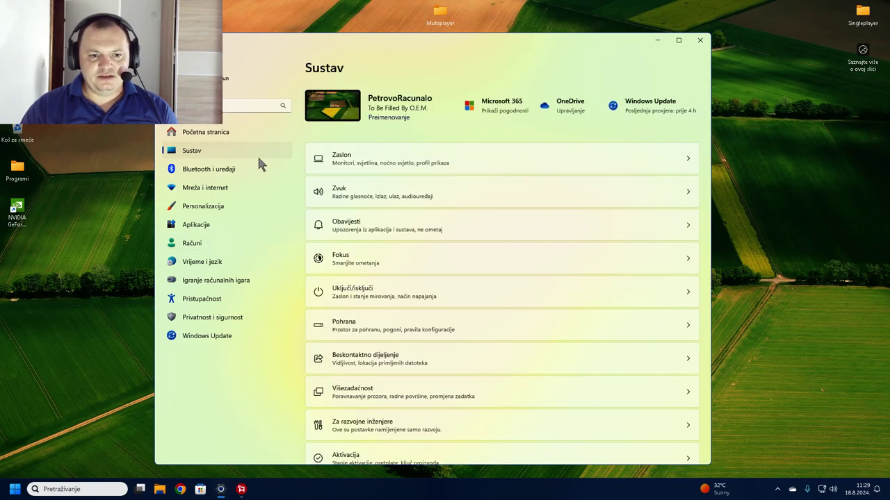
left_click(410, 163)
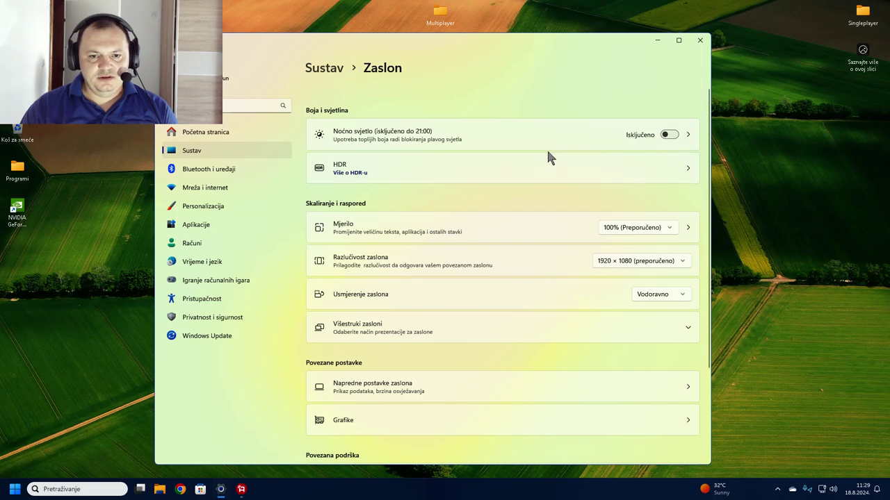
left_click(691, 137)
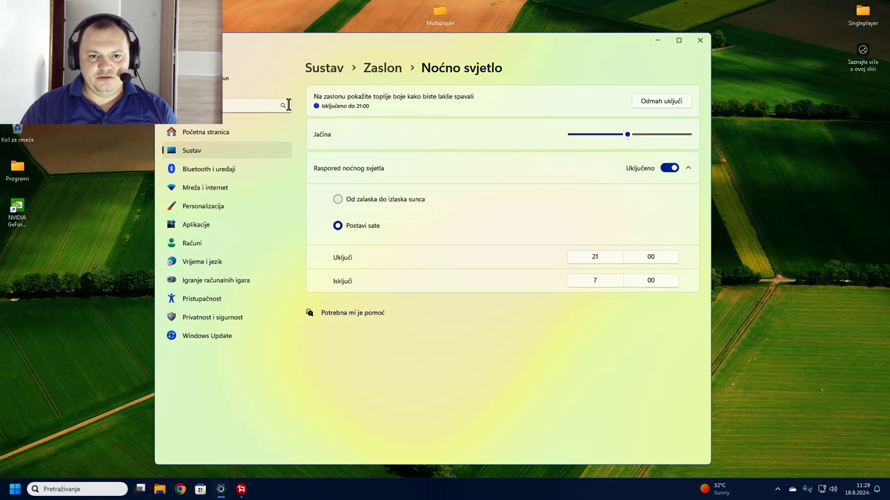
left_click(382, 68)
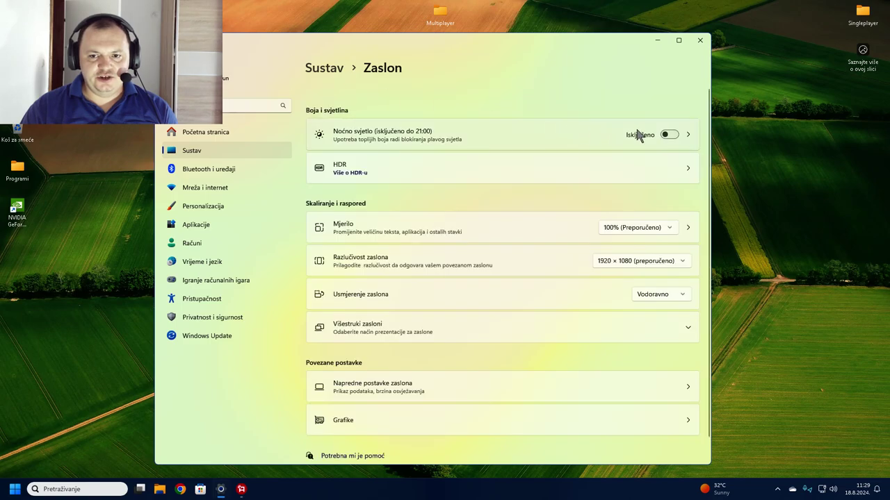
left_click(687, 134)
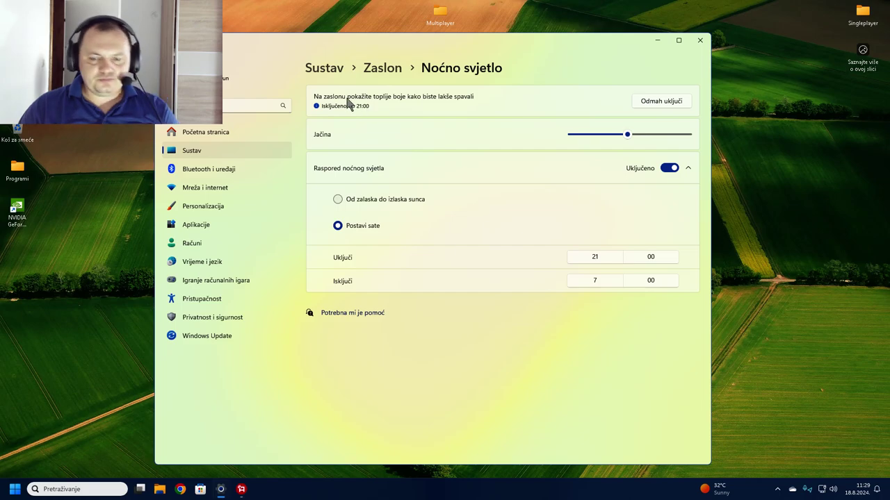
left_click(168, 47)
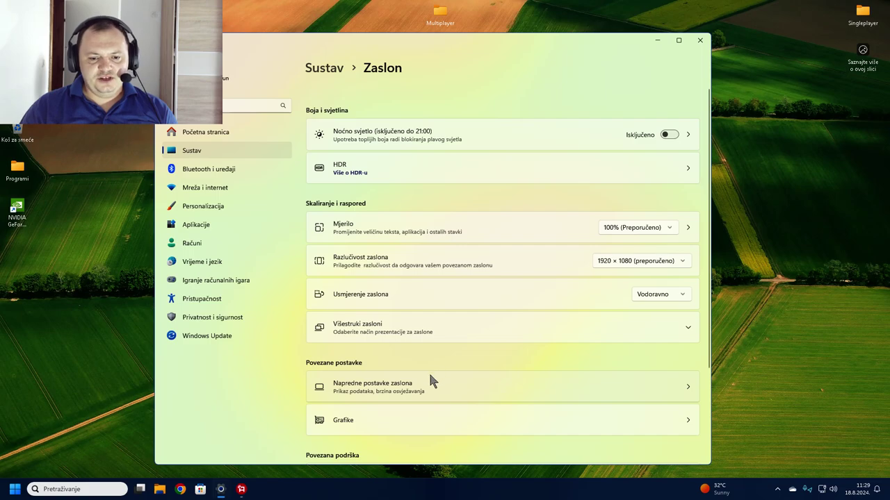
Check the default graphics settings for hardware-accelerated GPU scheduling and windowed game optimizations, and return to Grafike.
left_click(427, 421)
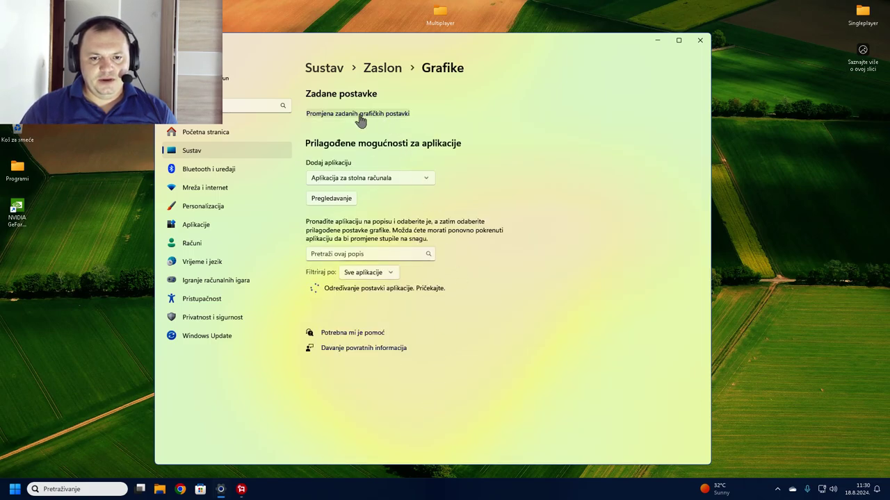
left_click(365, 116)
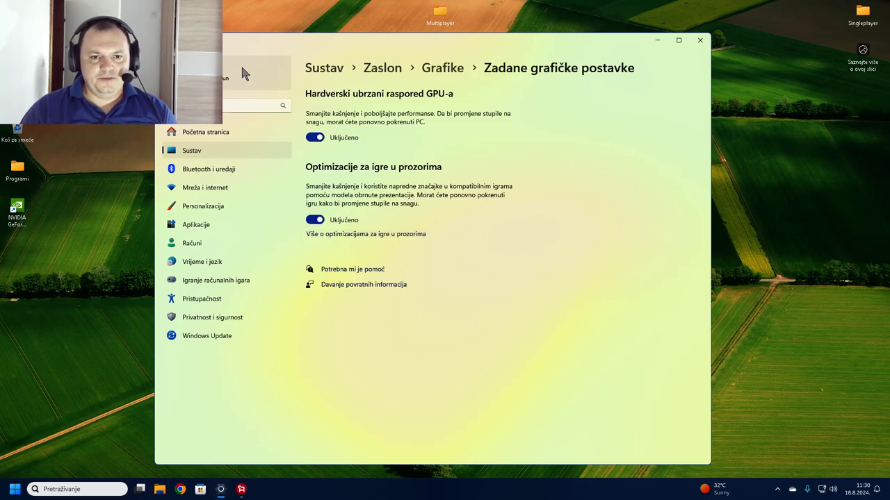
left_click(168, 44)
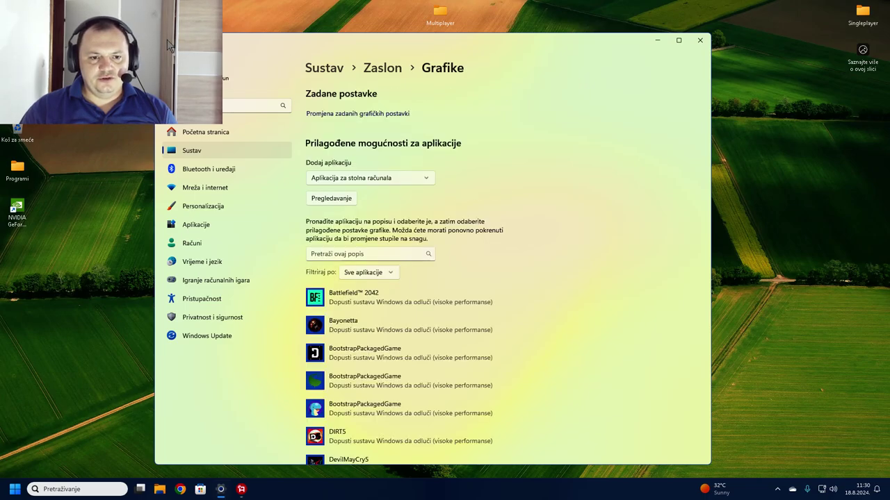
Look through the Bluetooth, network and Personalizacija pages to see which settings each one offers.
left_click(224, 170)
left_click(216, 195)
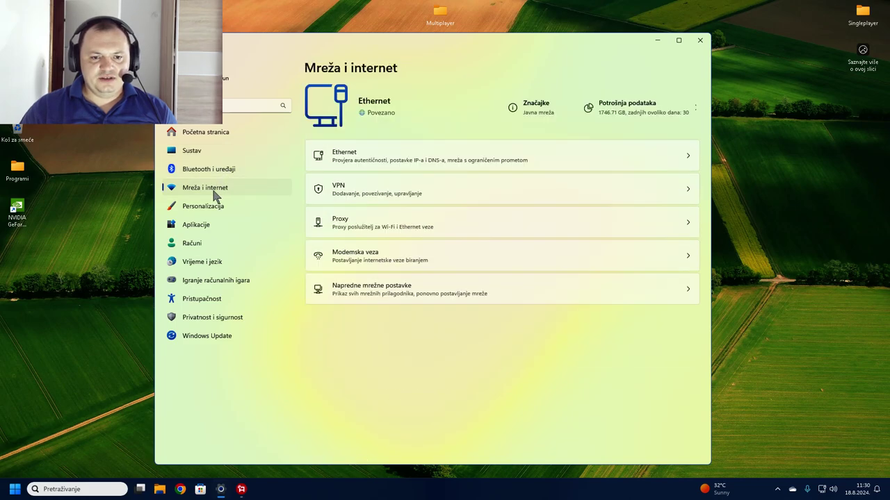
left_click(215, 206)
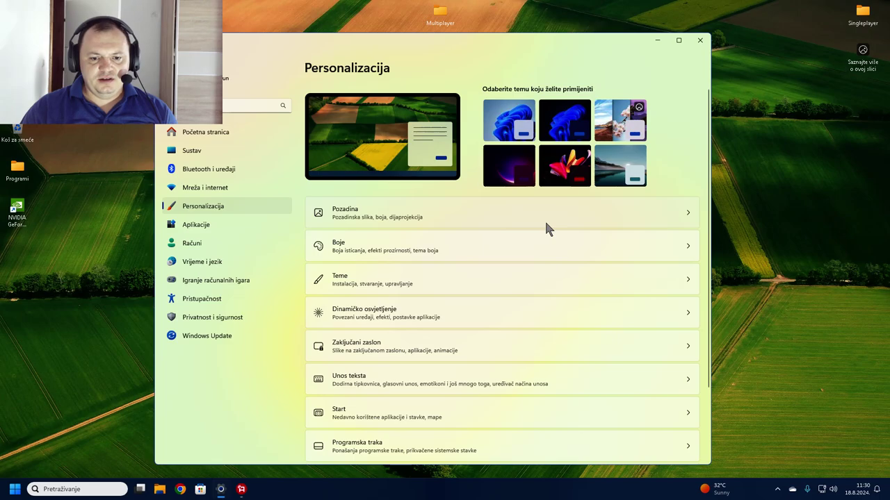
scroll(522, 230, "down", 1)
scroll(523, 237, "down", 1)
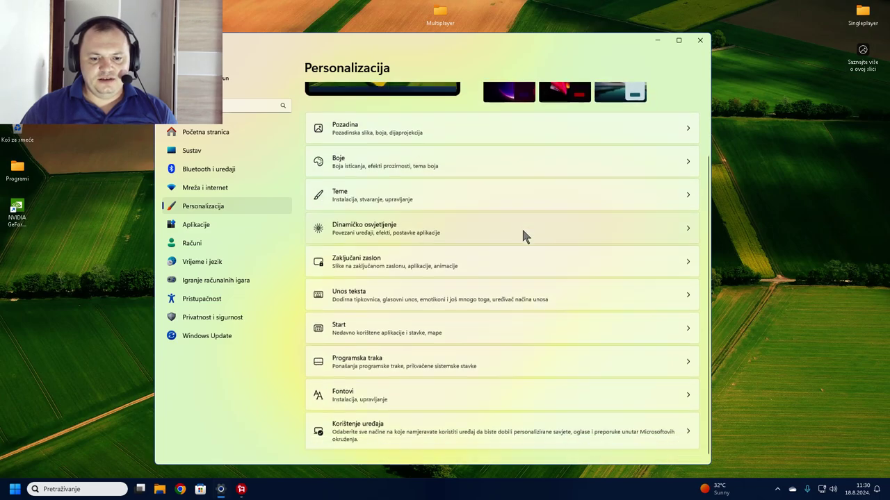
scroll(523, 231, "up", 3)
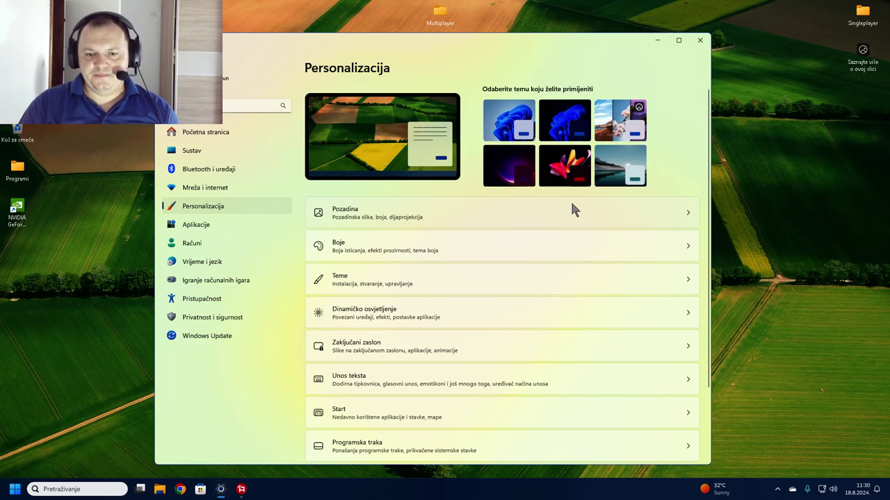
left_click(494, 213)
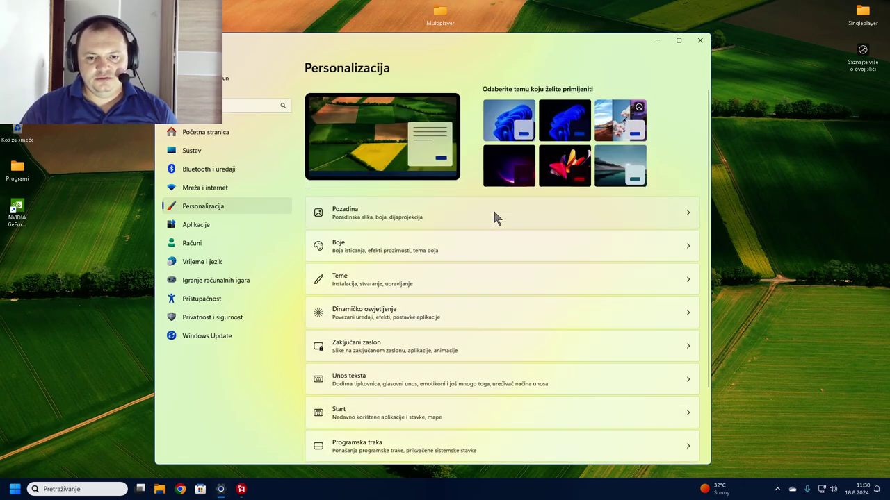
left_click(494, 212)
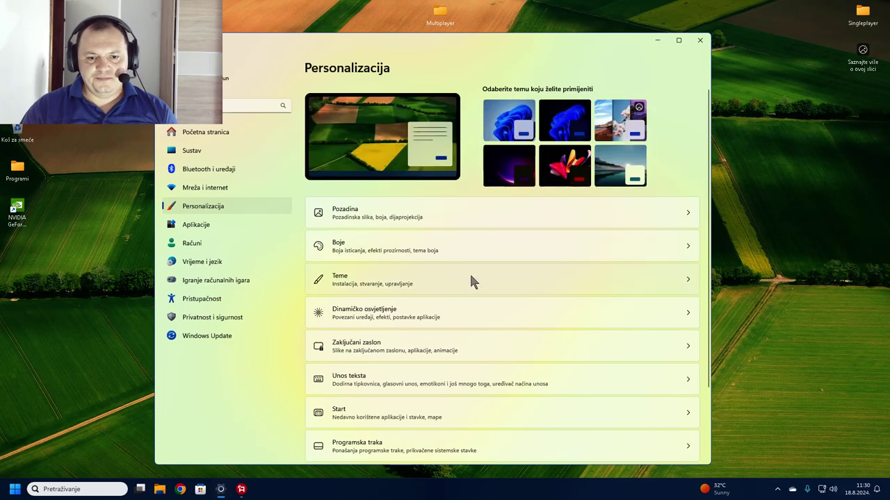
Examine the color settings (Boje) under Personalizacija and keep the default app mode on Svijetlo.
left_click(466, 252)
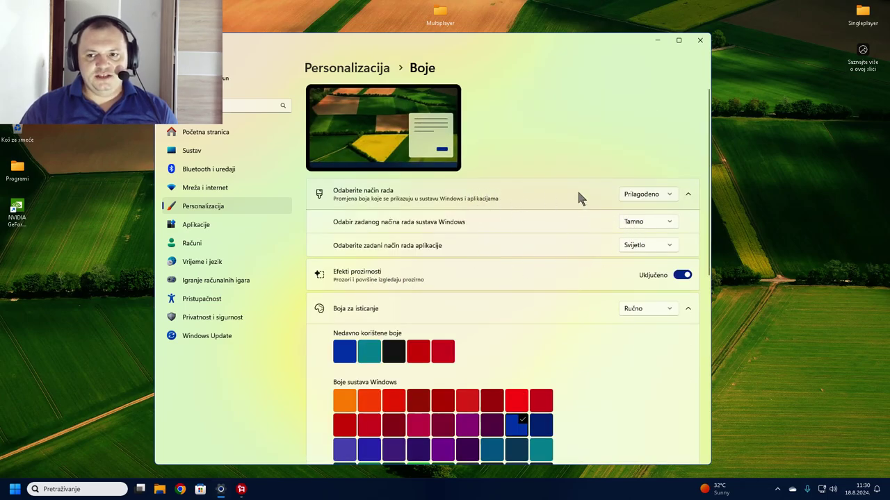
scroll(535, 222, "down", 5)
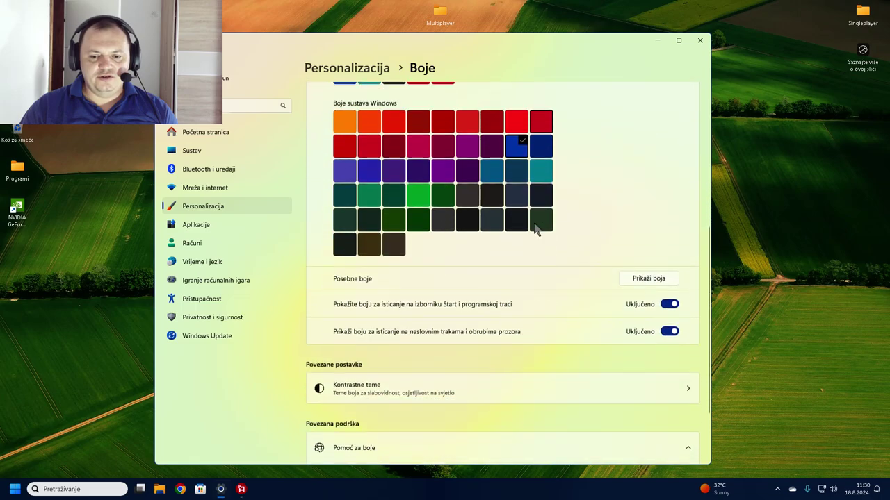
scroll(542, 223, "up", 6)
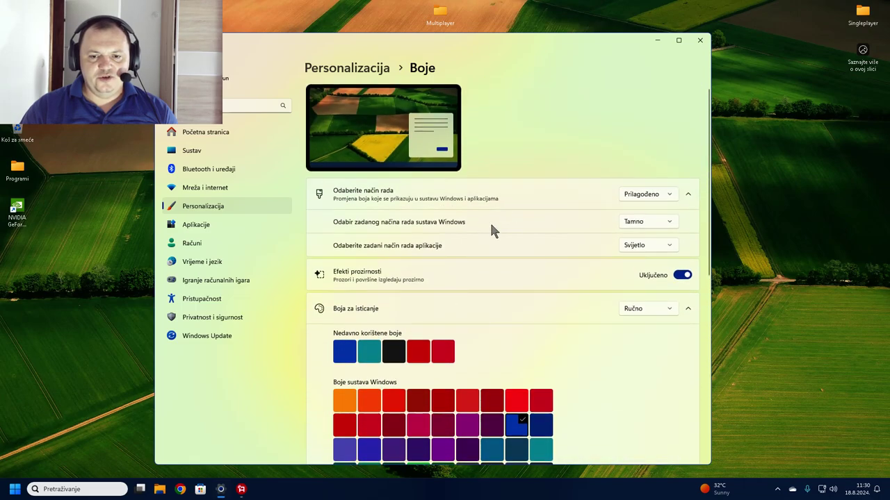
left_click(644, 246)
left_click(635, 247)
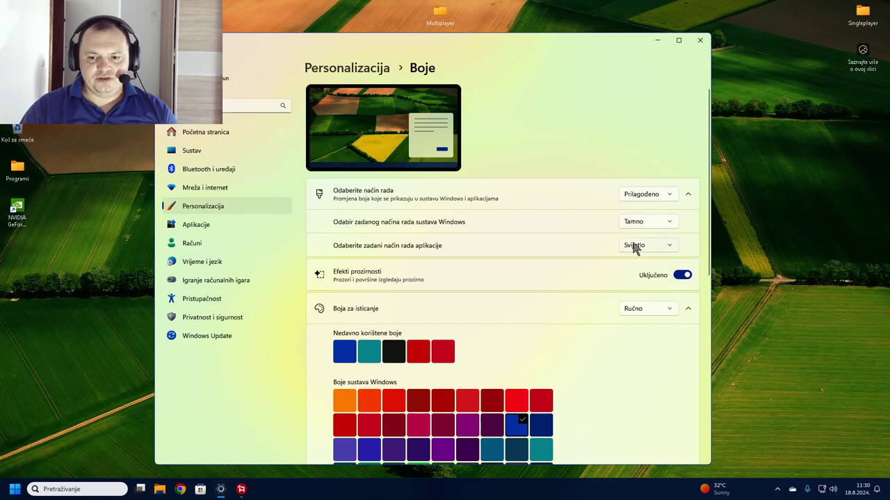
Check the available color modes, keep Prilagođeno, review the accent color options, and return to Personalizacija.
scroll(542, 233, "down", 3)
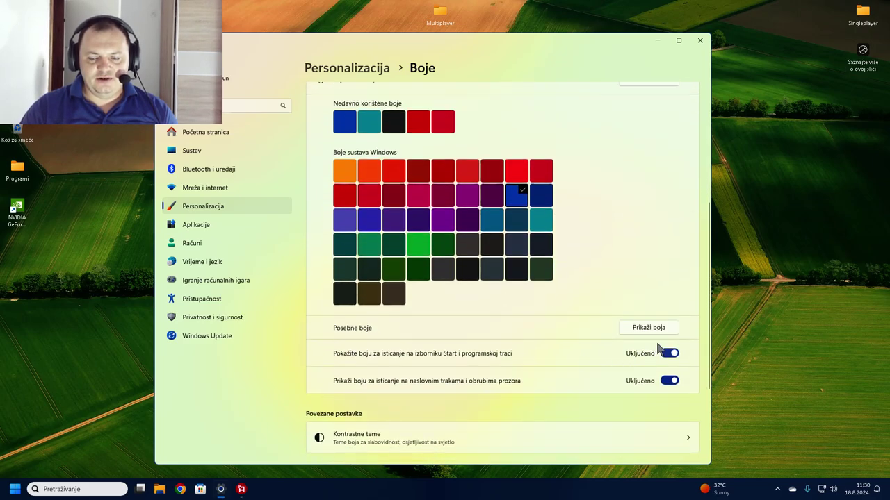
scroll(627, 172, "up", 3)
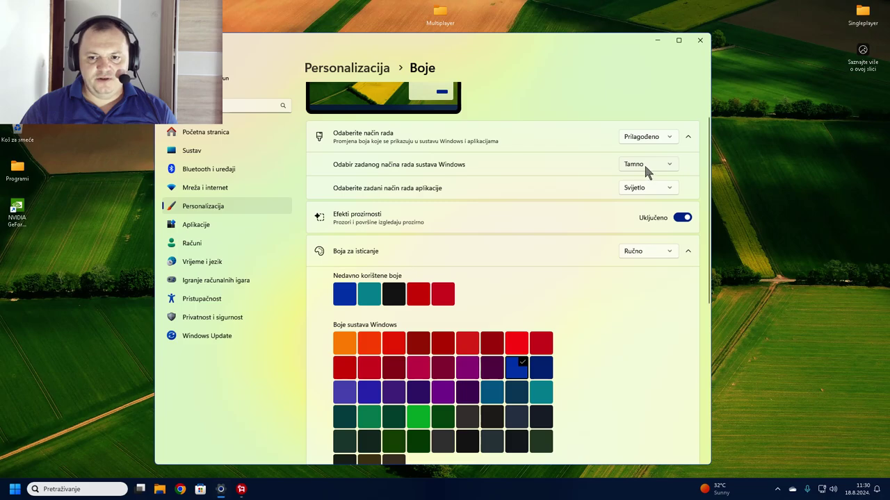
left_click(656, 136)
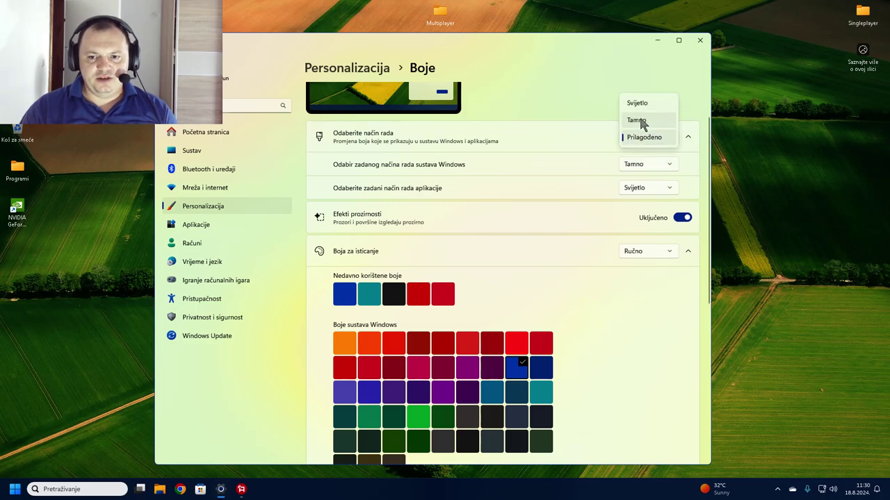
left_click(647, 138)
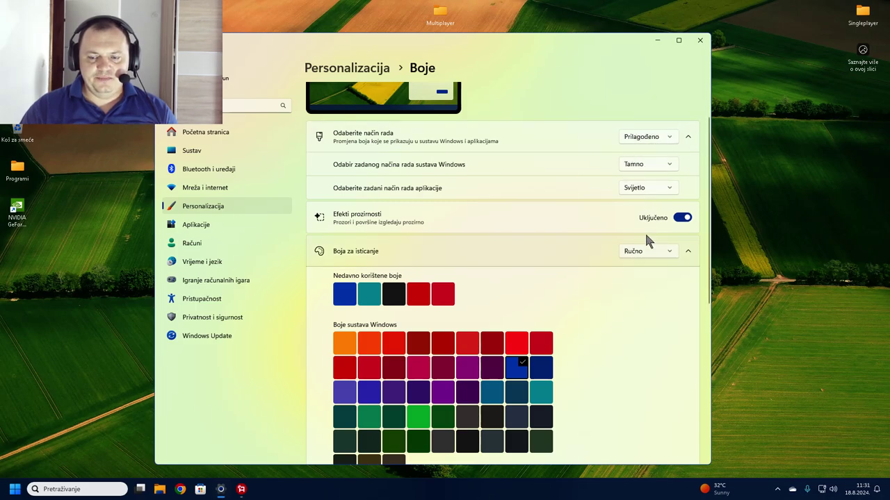
scroll(644, 231, "down", 3)
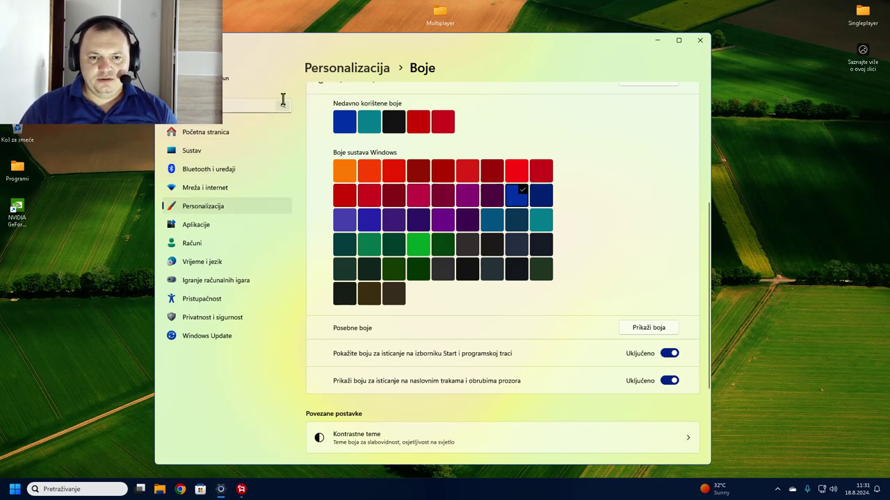
left_click(161, 49)
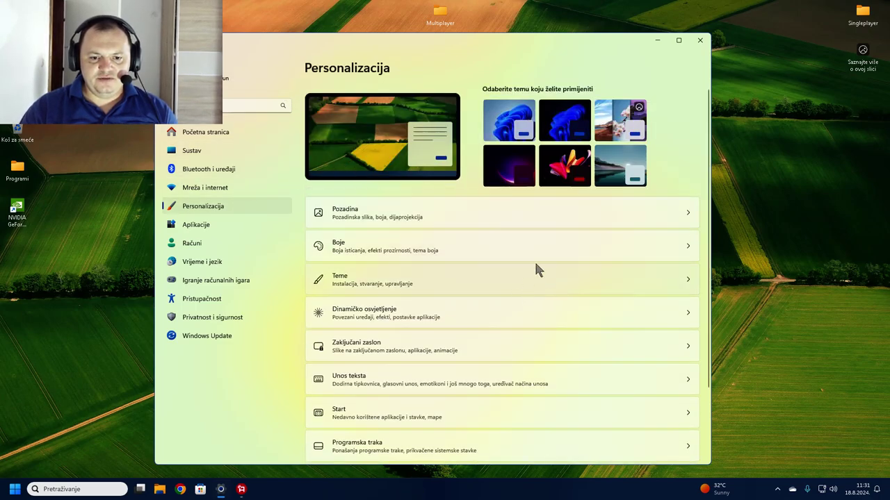
Review the available themes (Teme), return to Personalizacija, and open the lock screen settings (Zaključani zaslon).
left_click(537, 268)
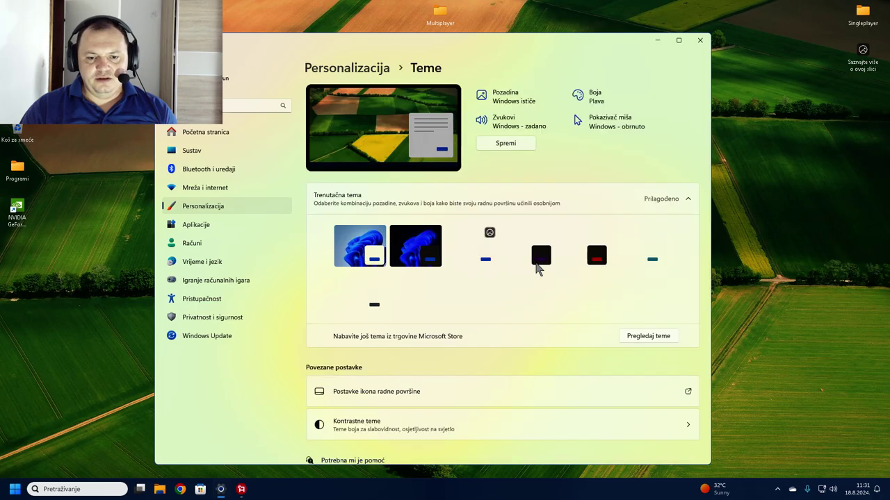
scroll(537, 269, "down", 1)
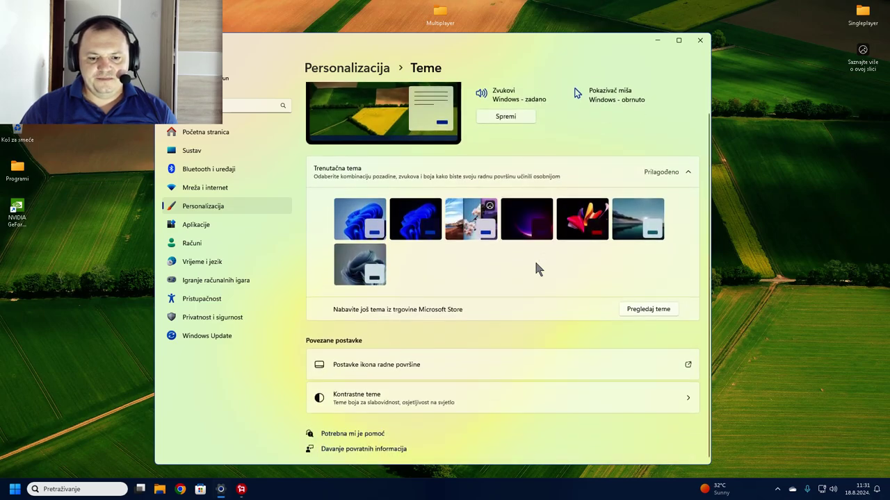
key("alt+Left")
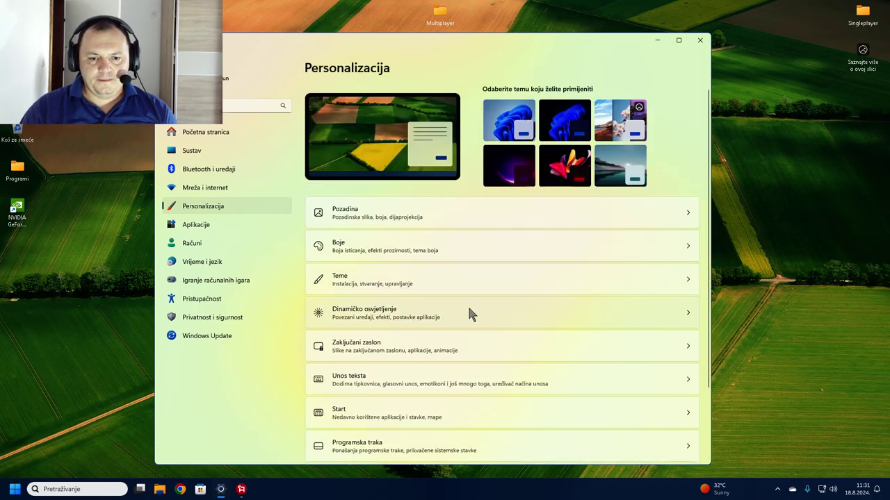
left_click(457, 348)
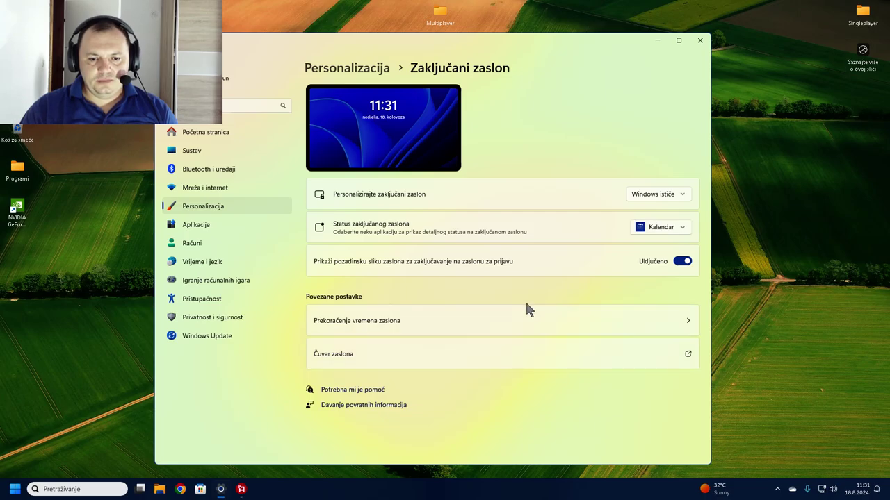
Review the Start menu settings (Start) under Personalizacija, including layout and recommendation options, and return to Personalizacija.
key("alt+Left")
scroll(519, 304, "down", 2)
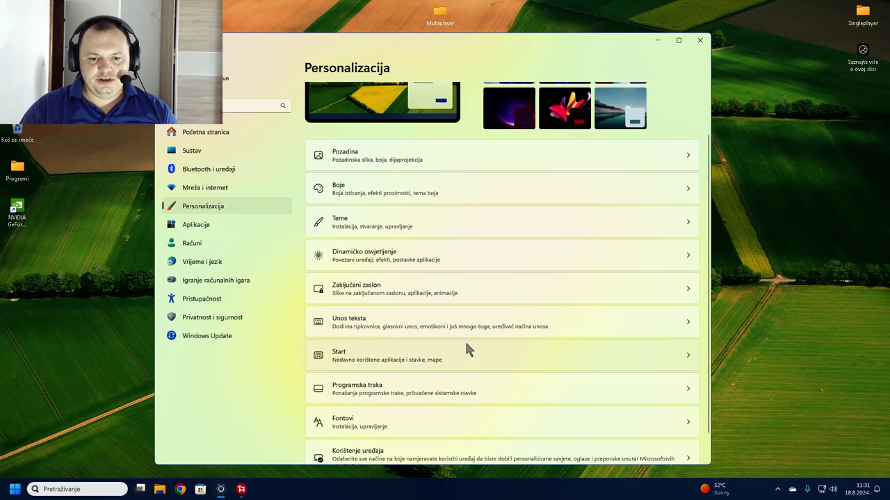
left_click(460, 361)
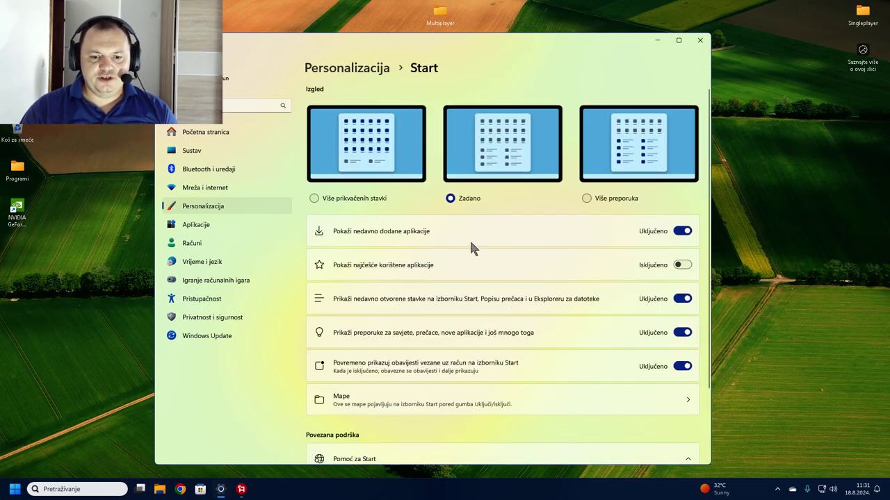
scroll(412, 285, "down", 1)
scroll(411, 282, "down", 2)
scroll(408, 274, "up", 3)
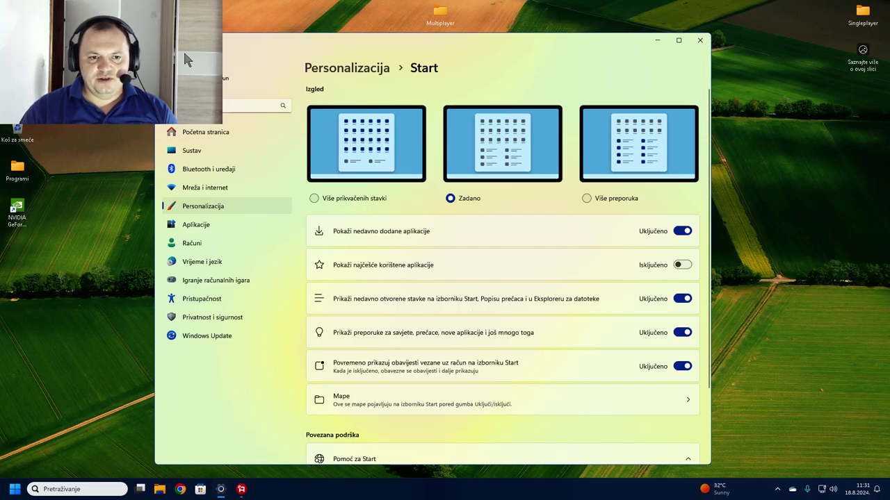
left_click(161, 46)
Review the taskbar settings (Programska traka) and return to Personalizacija.
scroll(497, 320, "down", 2)
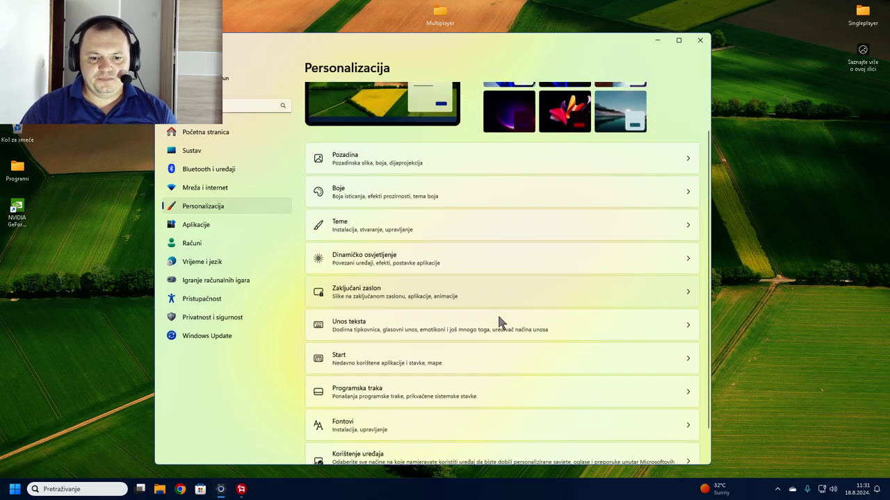
left_click(509, 364)
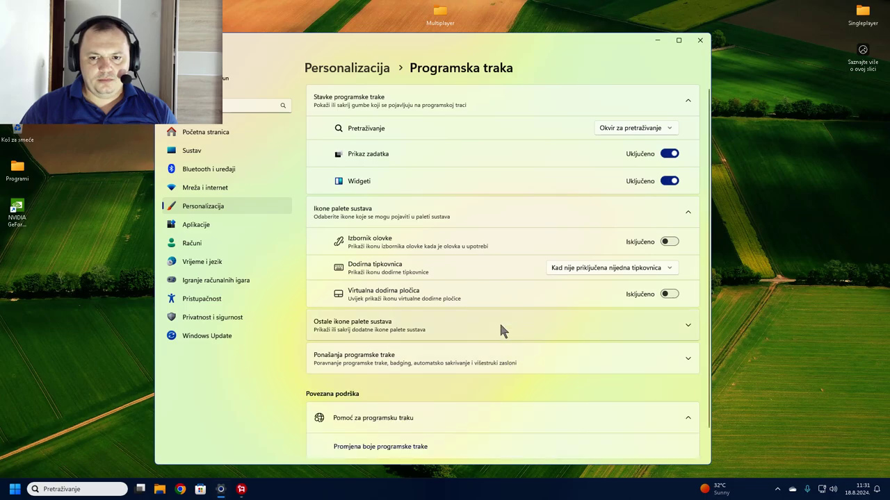
key("alt+Left")
scroll(541, 305, "down", 2)
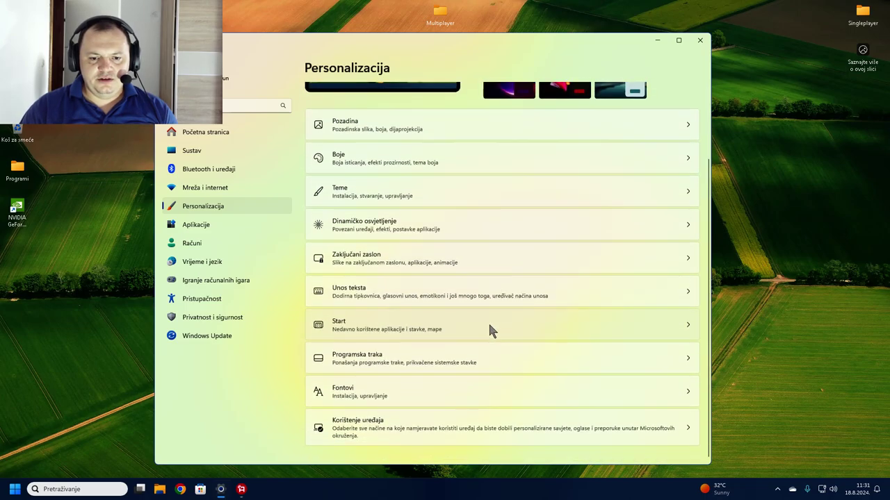
left_click(437, 363)
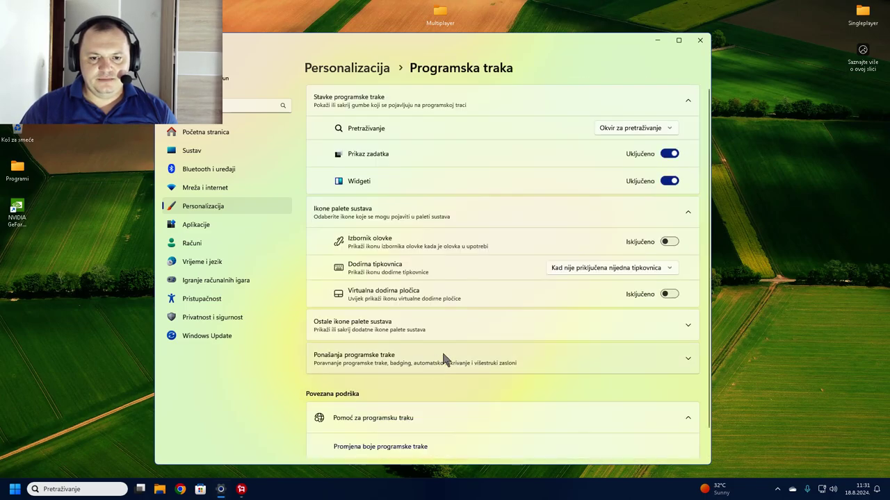
scroll(546, 198, "down", 1)
key("alt+Left")
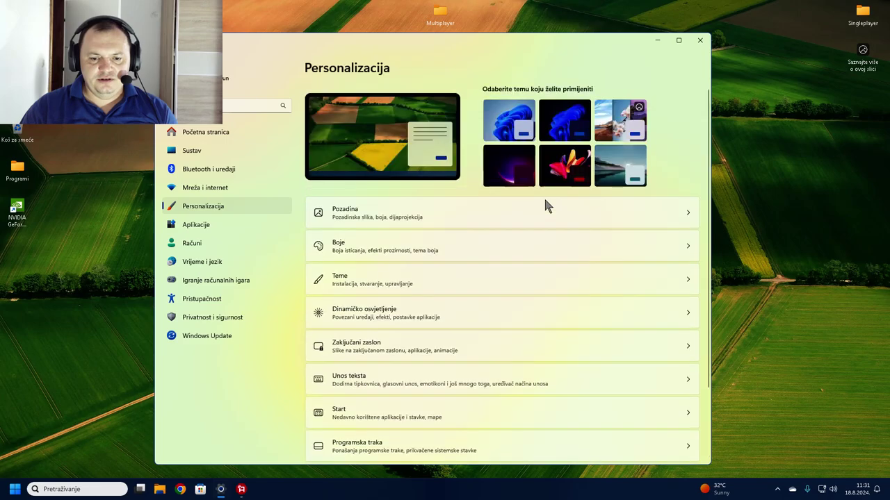
Check the device usage options (Korištenje uređaja) and return to Personalizacija.
scroll(508, 267, "down", 2)
left_click(472, 421)
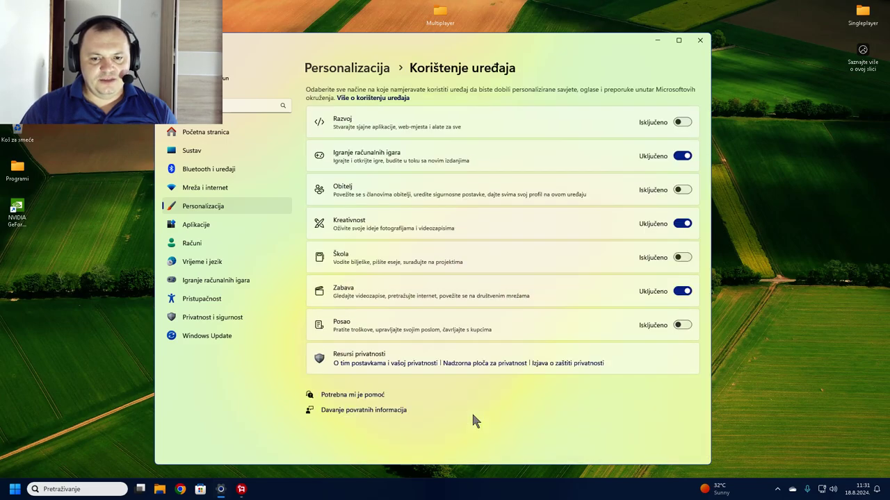
left_click(168, 40)
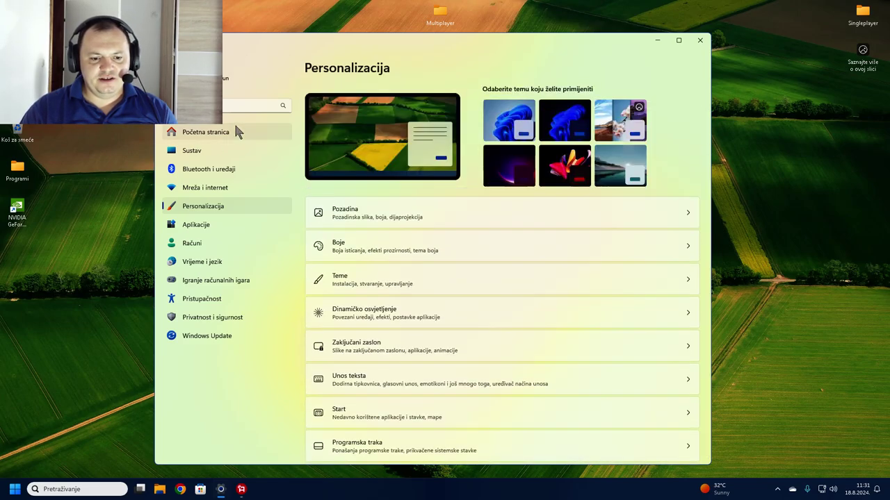
Look through the installed apps list (Instalirane aplikacije) under Aplikacije and return to the Aplikacije page.
left_click(222, 227)
left_click(467, 107)
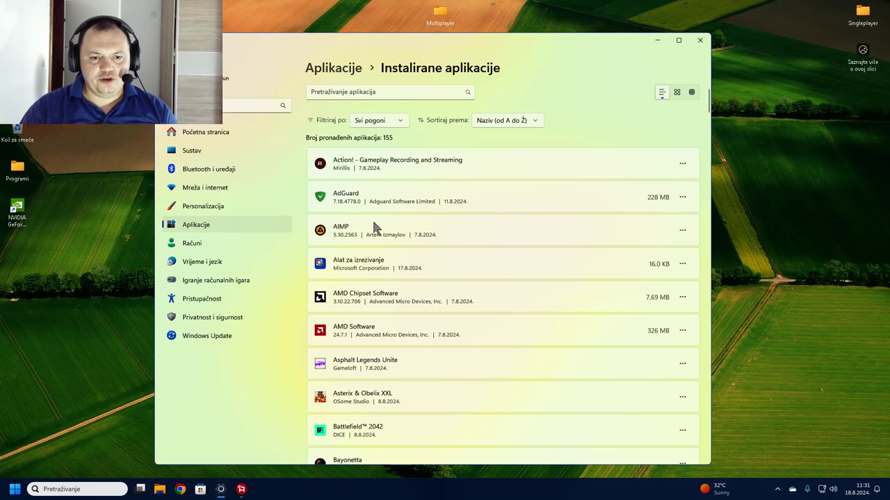
scroll(410, 187, "down", 3)
scroll(410, 186, "up", 3)
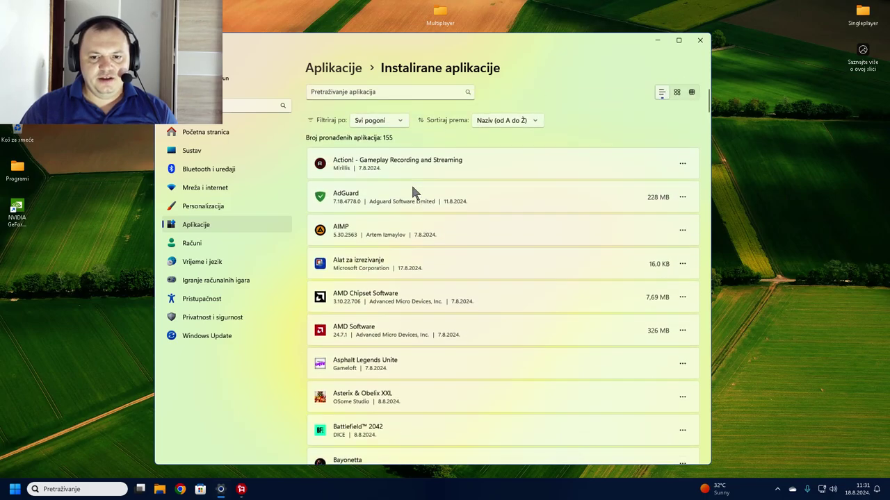
key("alt+Left")
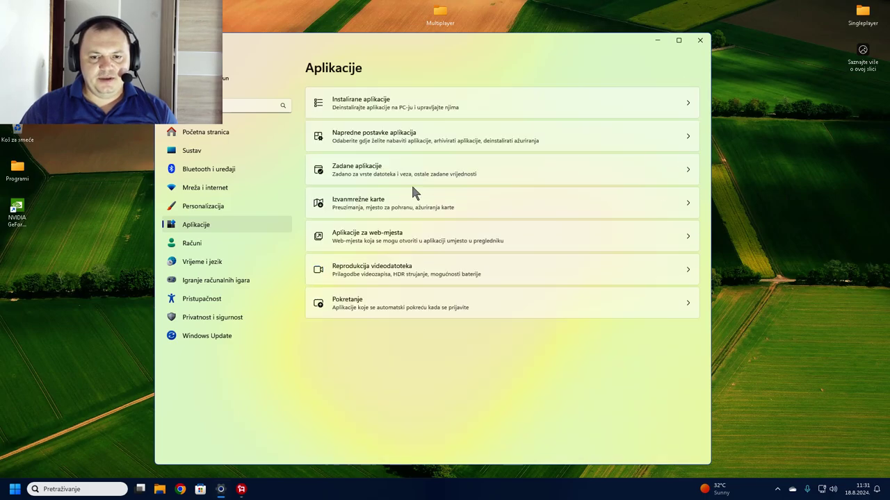
Locate the Revo Uninstaller shortcut in the desktop's Programi folder, then close the folder.
left_click(28, 165)
double_click(27, 162)
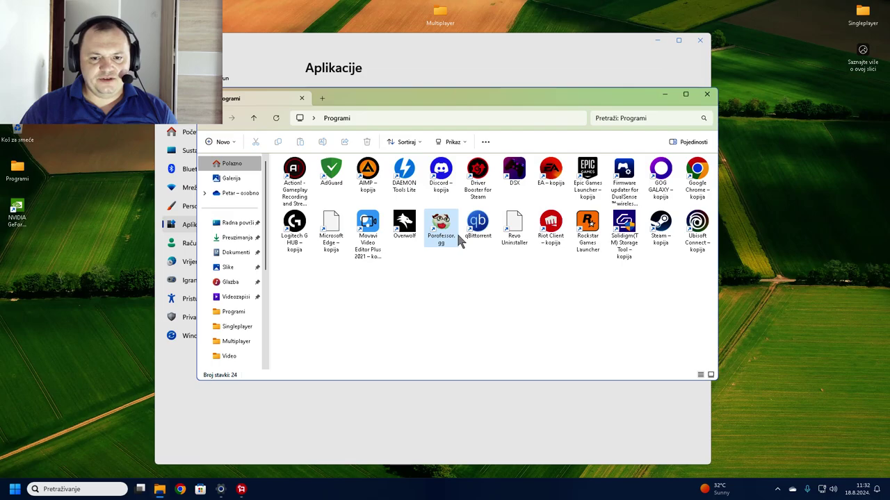
left_click(517, 235)
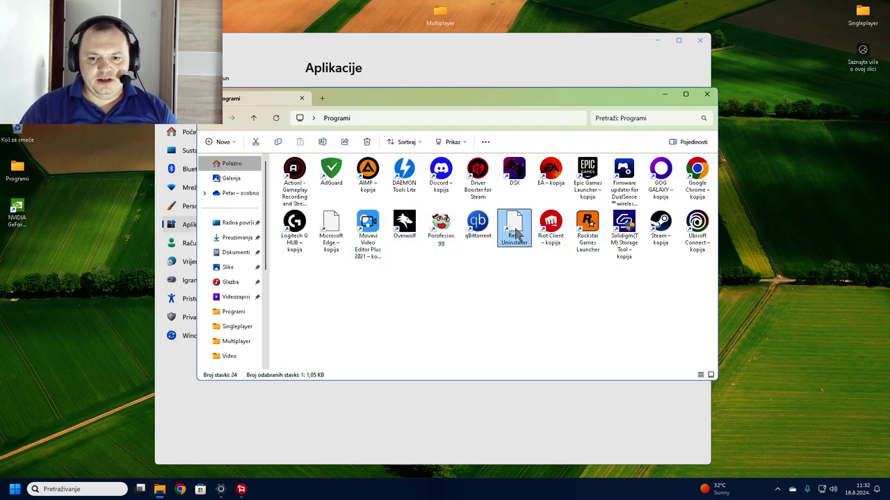
left_click(707, 95)
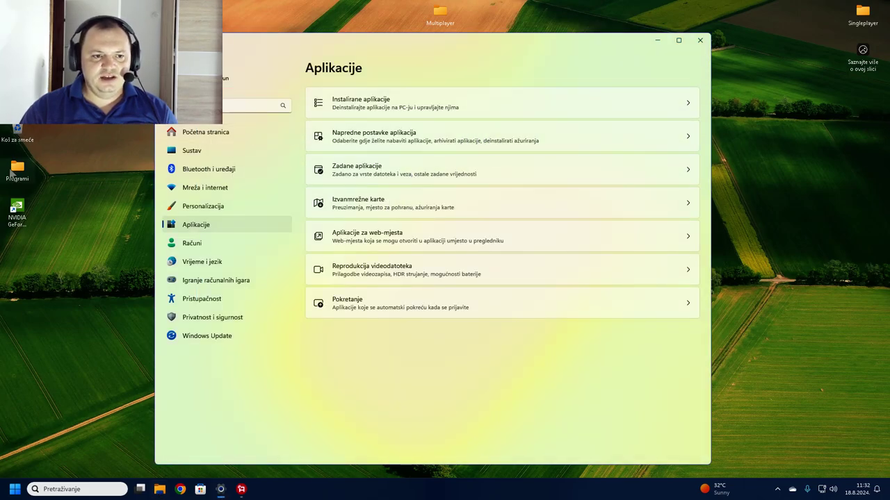
Review the advanced app settings (Napredne postavke aplikacija), keeping the app source on Bilo gdje and checking the cross-device sharing options.
left_click(429, 142)
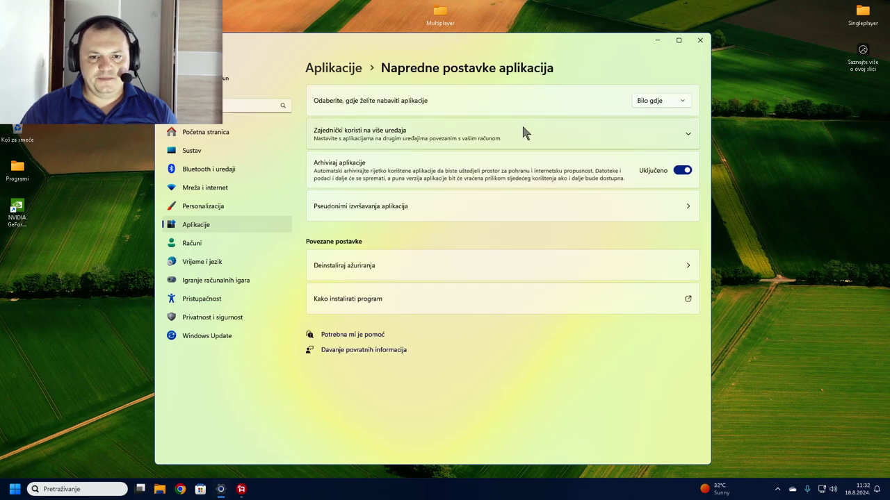
left_click(674, 103)
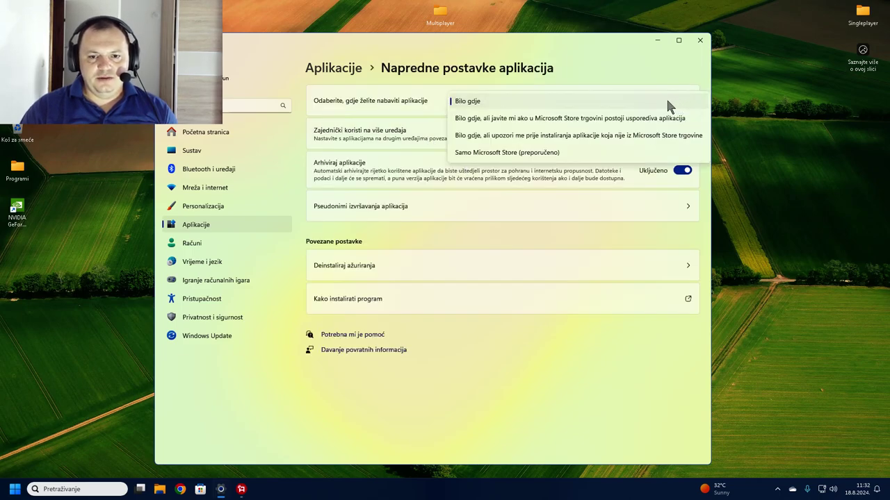
left_click(578, 95)
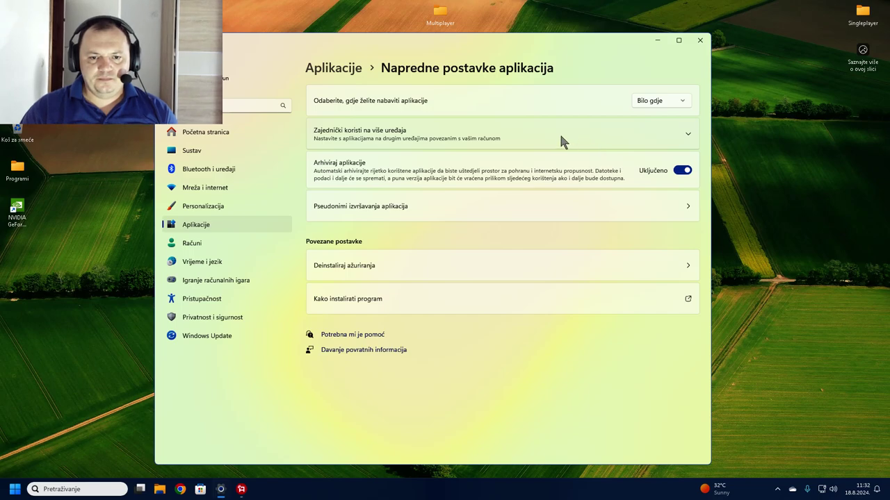
left_click(565, 141)
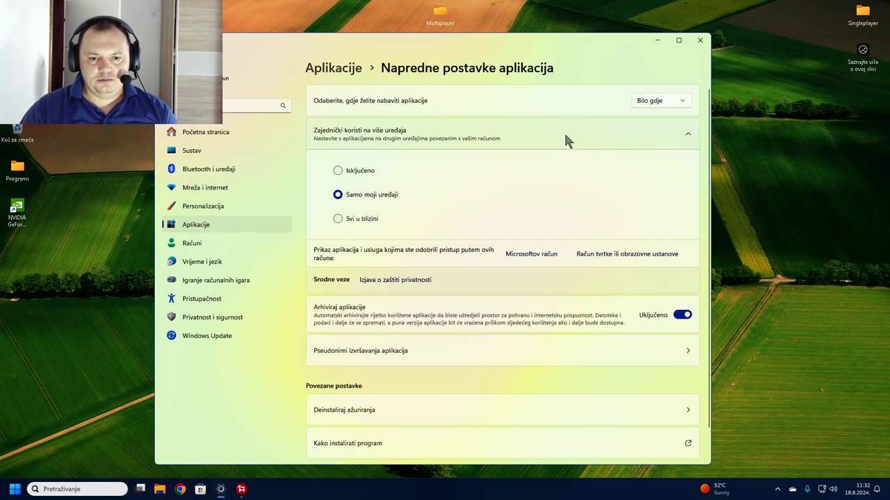
left_click(567, 127)
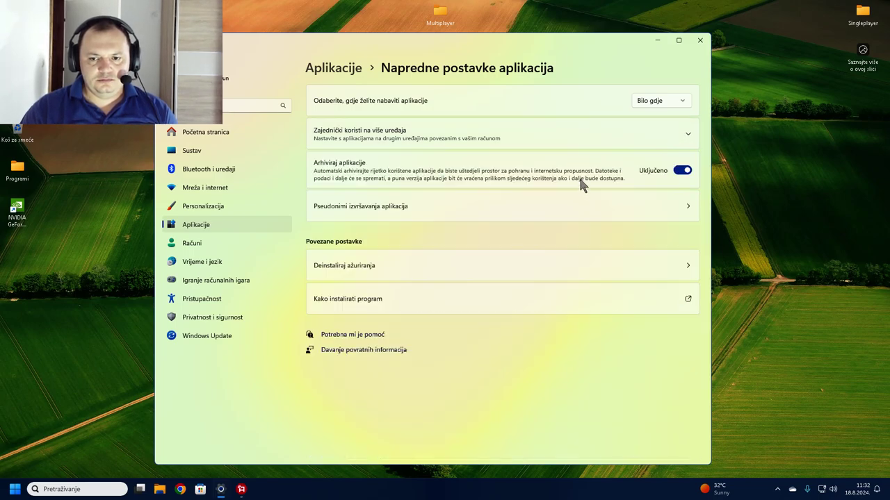
Check the app execution aliases (Pseudonimi izvršavanja aplikacija) and the remaining advanced app settings, and return to Aplikacije.
left_click(575, 207)
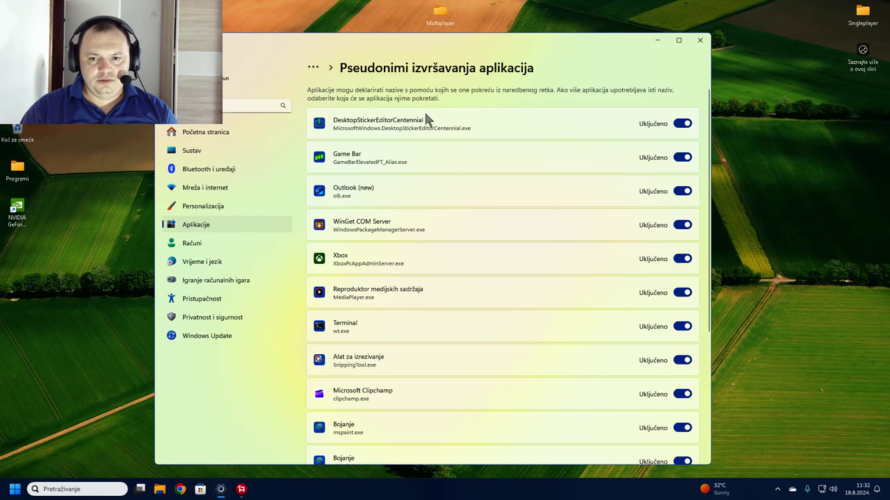
left_click(168, 46)
left_click(167, 46)
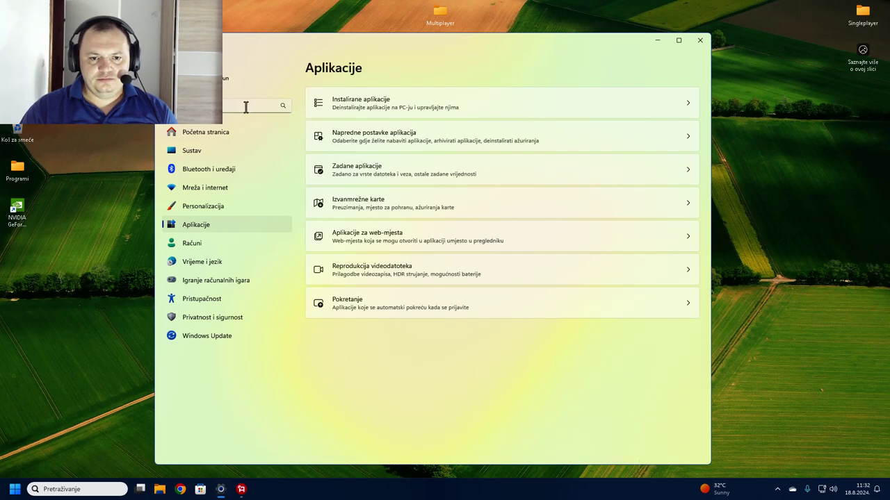
left_click(439, 139)
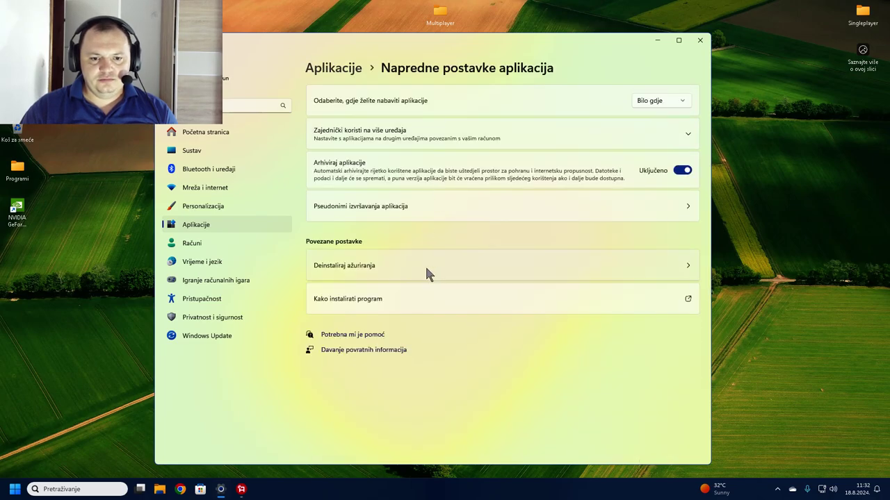
left_click(167, 46)
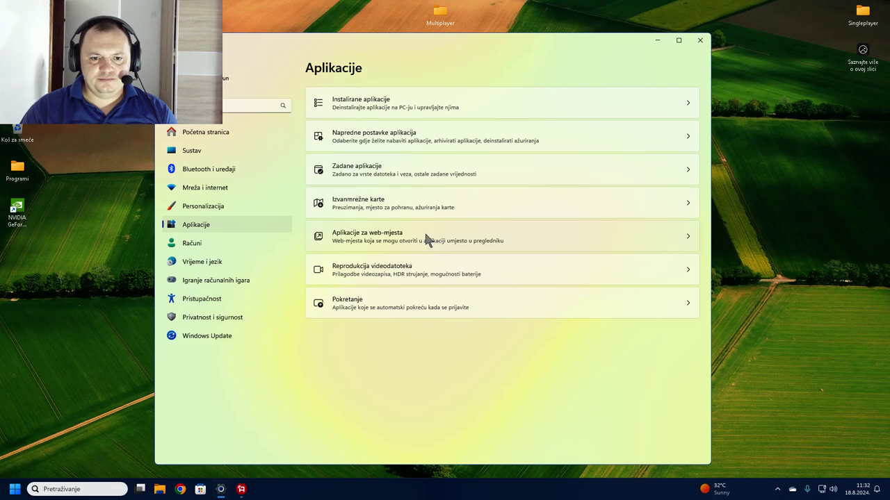
Examine which file types are assigned to AIMP under Zadane aplikacije, down to the MP3 entry.
left_click(452, 178)
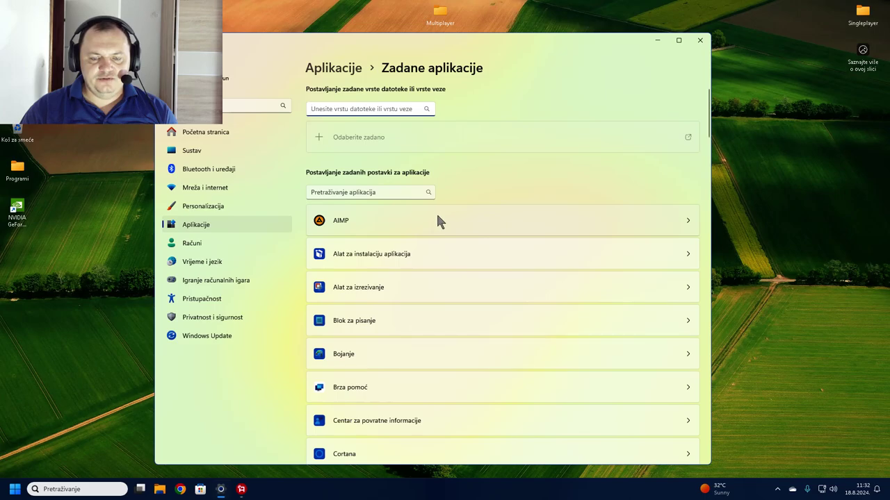
left_click(389, 220)
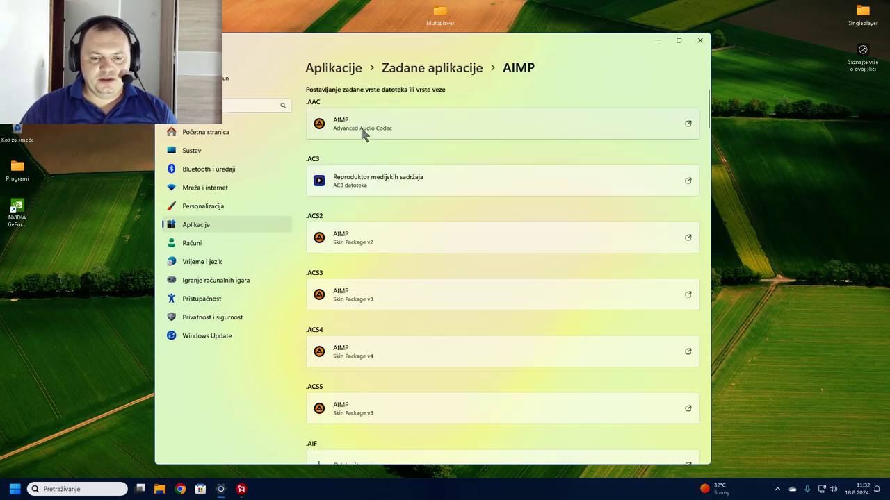
scroll(383, 185, "down", 6)
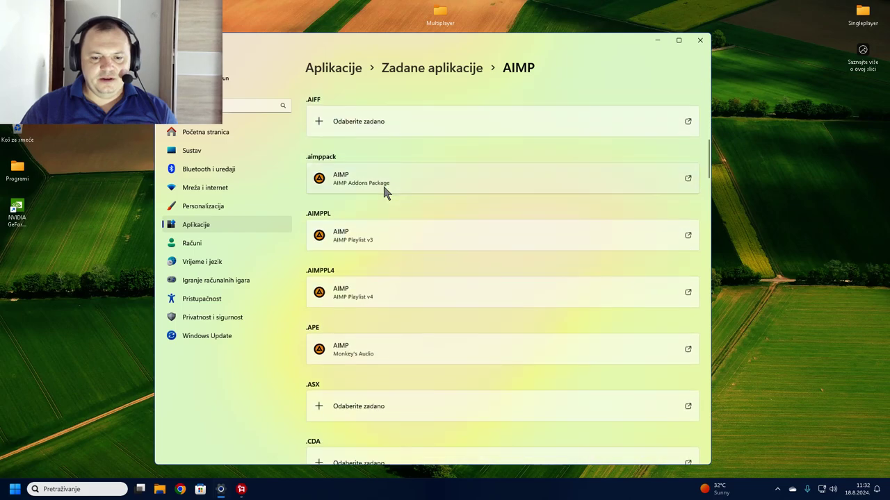
scroll(383, 191, "down", 10)
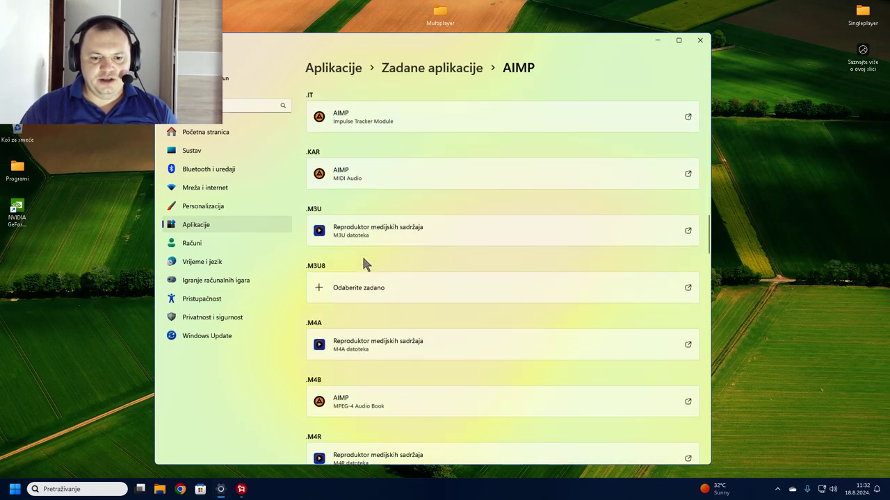
scroll(362, 261, "down", 5)
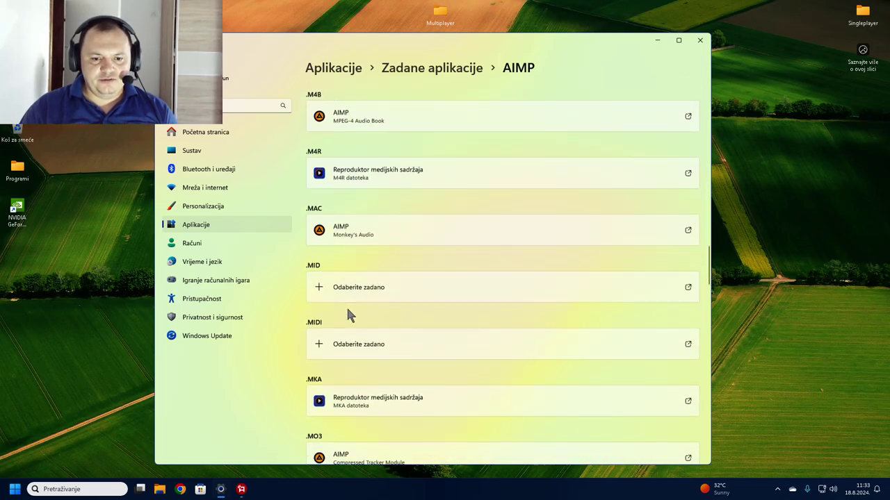
scroll(349, 315, "down", 5)
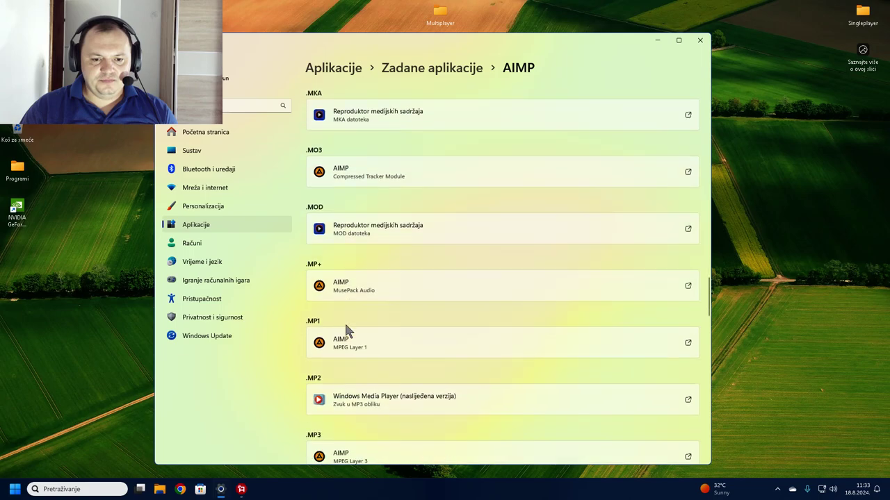
scroll(347, 331, "down", 2)
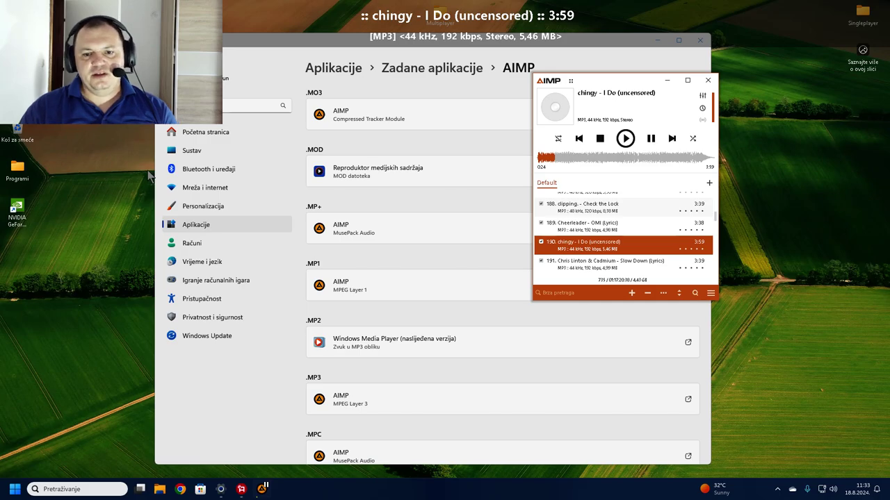
Close the AIMP player window and return to the Zadane aplikacije list.
left_click_drag(617, 81, 604, 80)
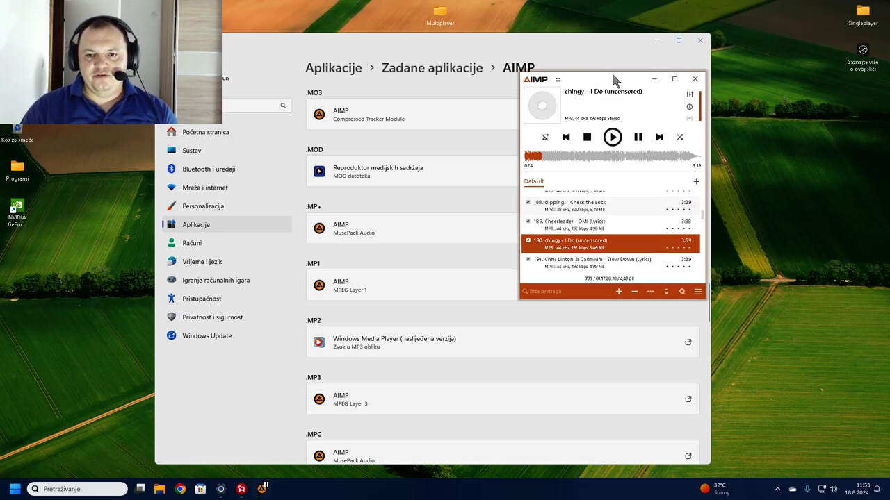
left_click(695, 78)
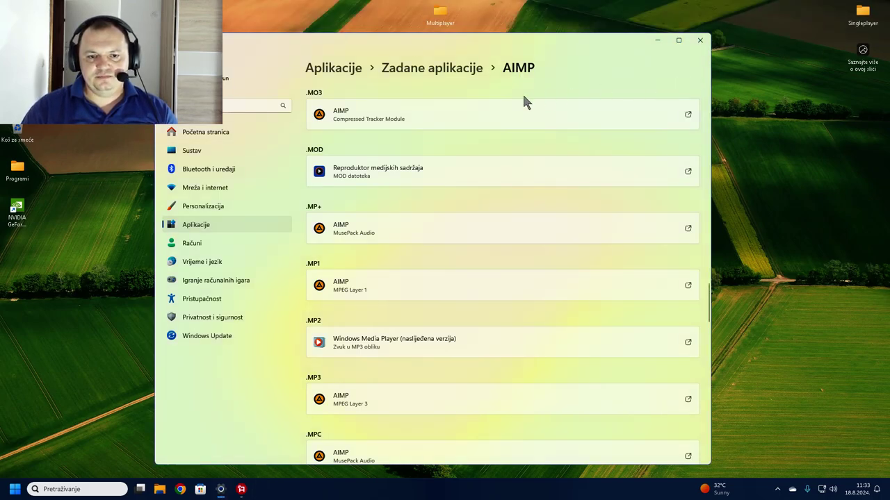
left_click(175, 51)
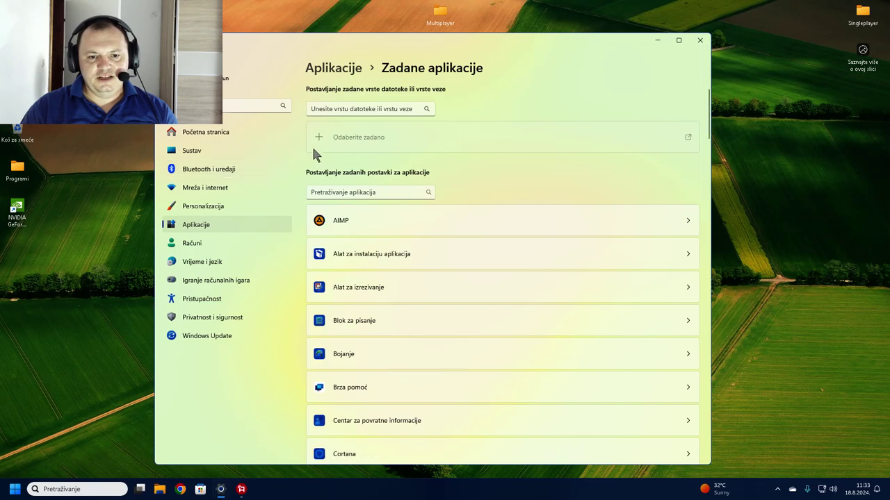
Look through the rest of the Zadane aplikacije list and return to Aplikacije.
scroll(425, 218, "down", 2)
scroll(425, 211, "down", 5)
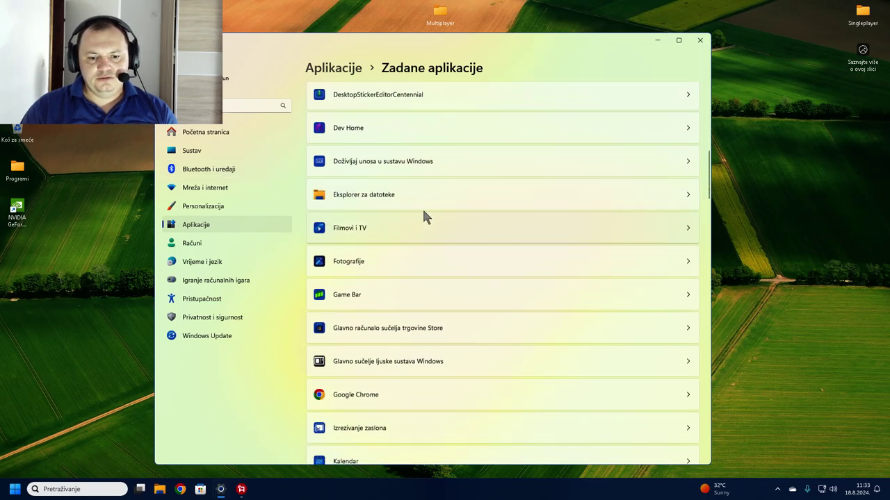
key("alt+Left")
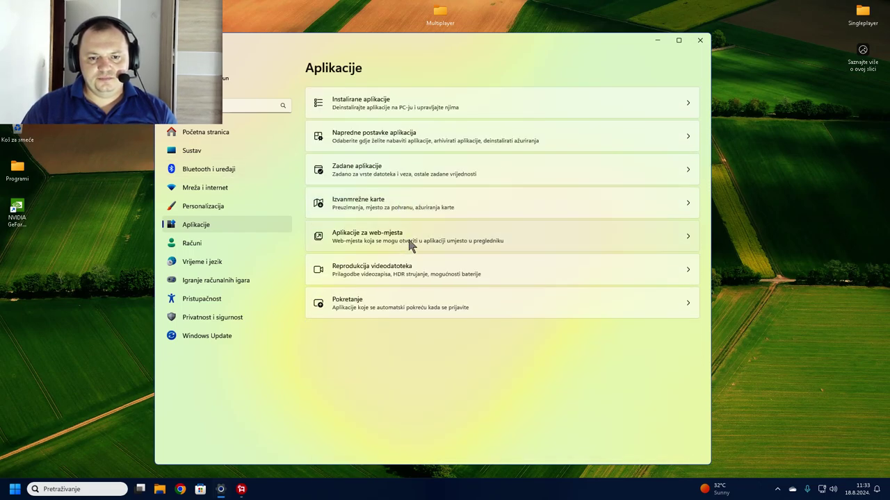
Check the Izvanmrežne karte and Aplikacije za web-mjesta settings, returning to Aplikacije after each.
left_click(441, 206)
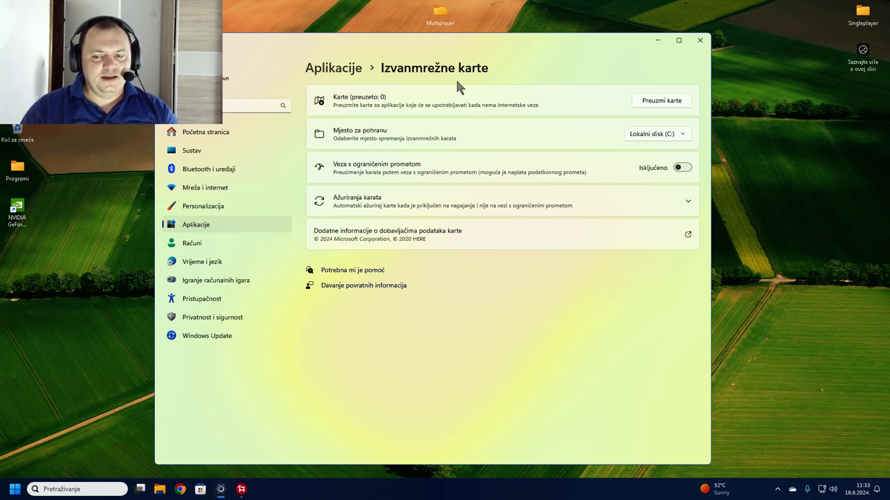
left_click(173, 46)
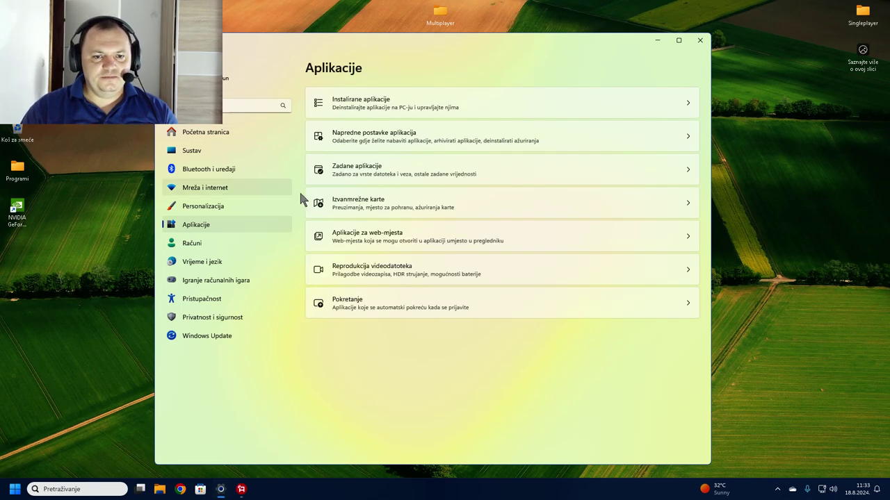
left_click(440, 243)
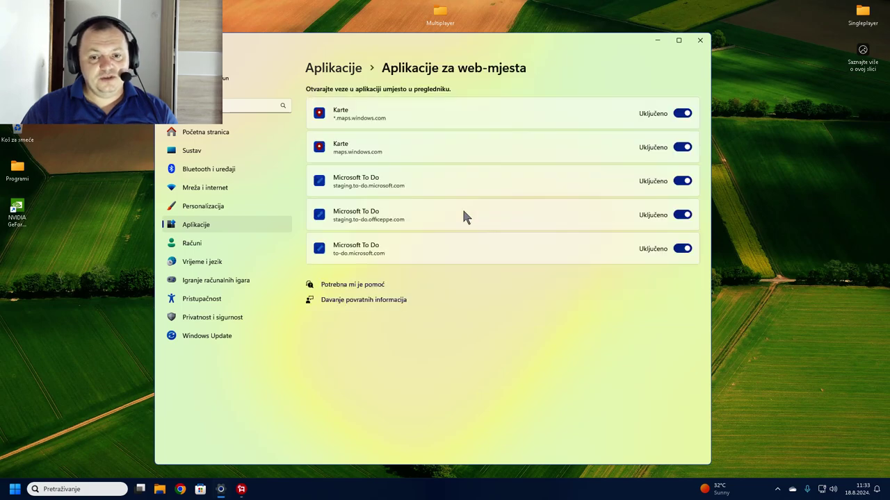
left_click(173, 43)
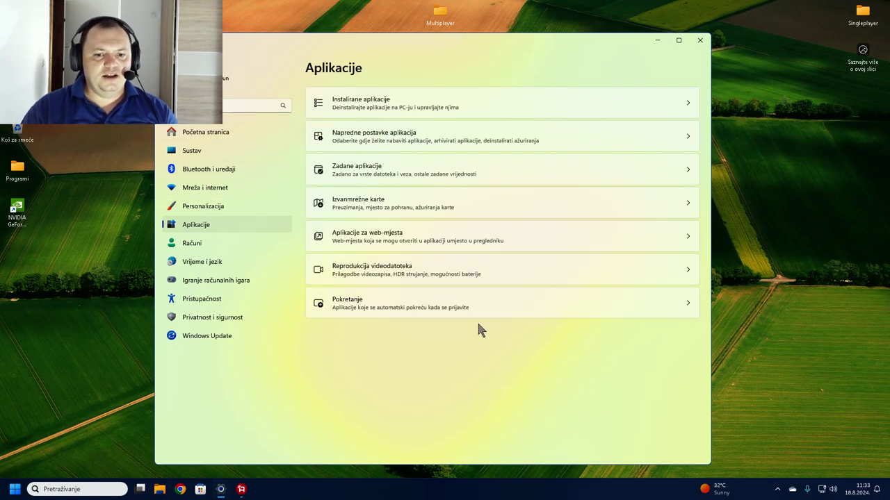
Turn on automatic video processing and lower-resolution playback for saving network bandwidth under Reprodukcija videodatoteka.
left_click(514, 267)
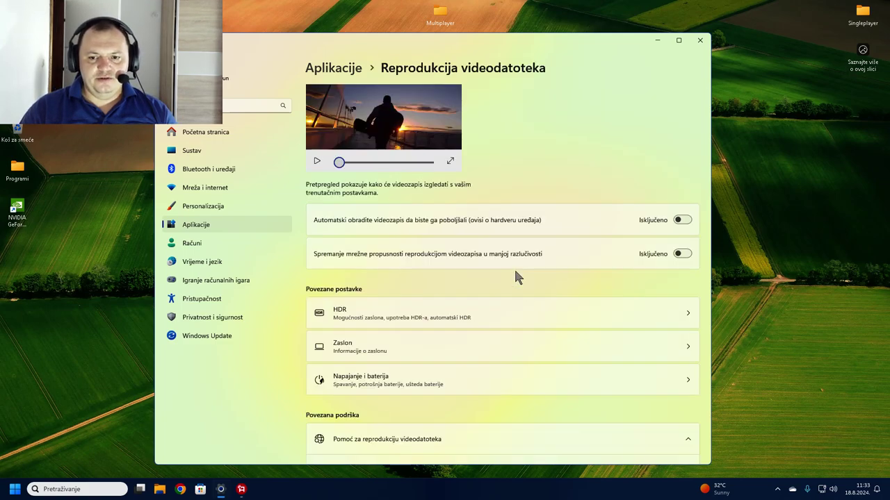
left_click(503, 224)
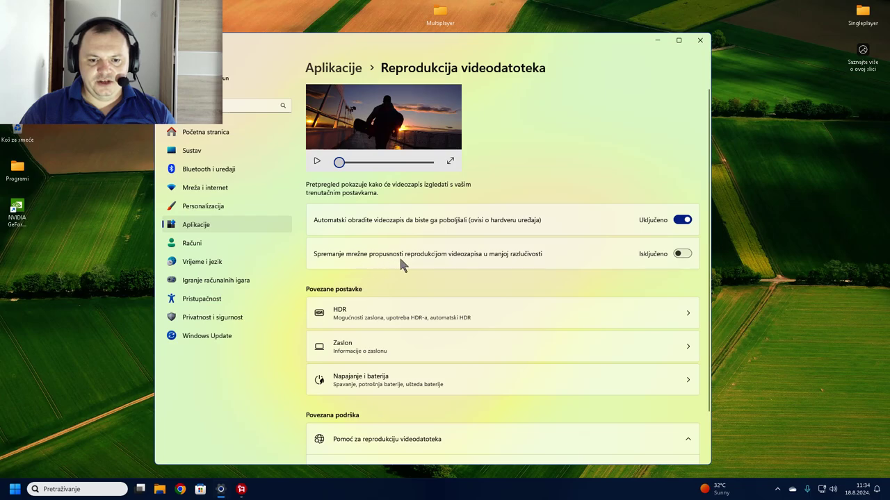
scroll(621, 253, "down", 2)
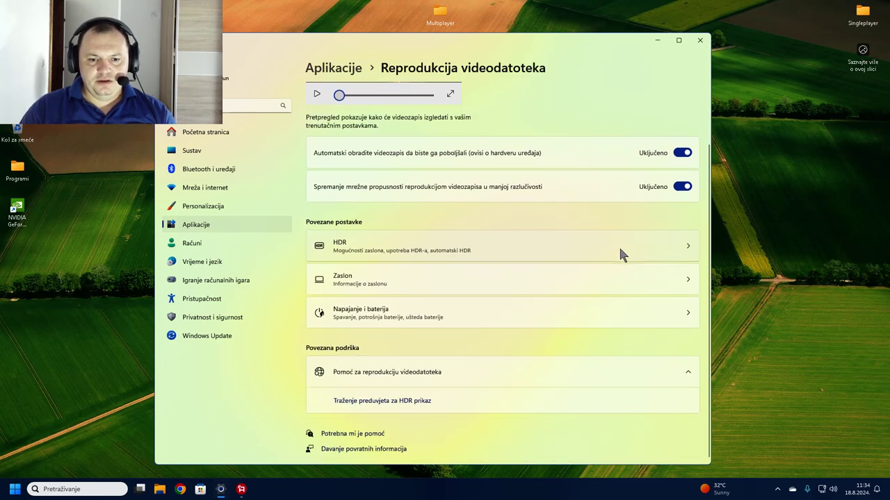
scroll(585, 244, "up", 2)
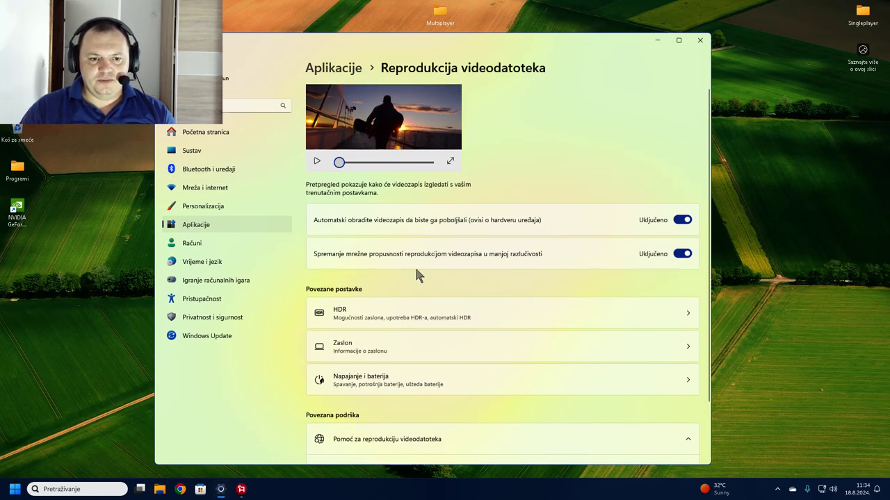
Check the display's HDR capabilities and the screen orientation choices, keeping Vodoravno, and return to Zaslon.
left_click(617, 313)
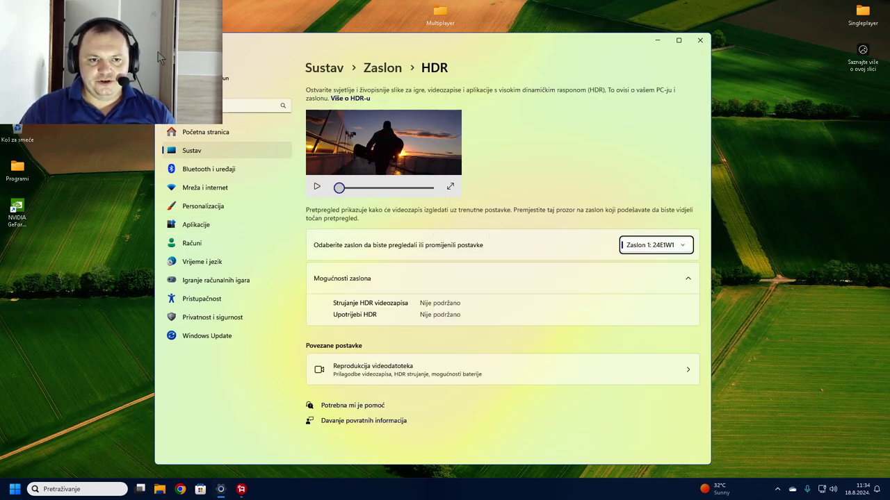
left_click(382, 67)
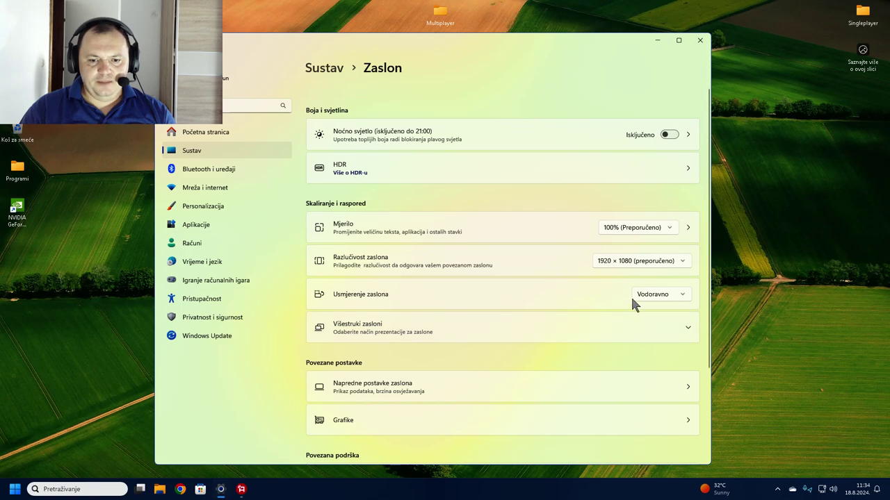
left_click(677, 294)
left_click(552, 288)
left_click(467, 155)
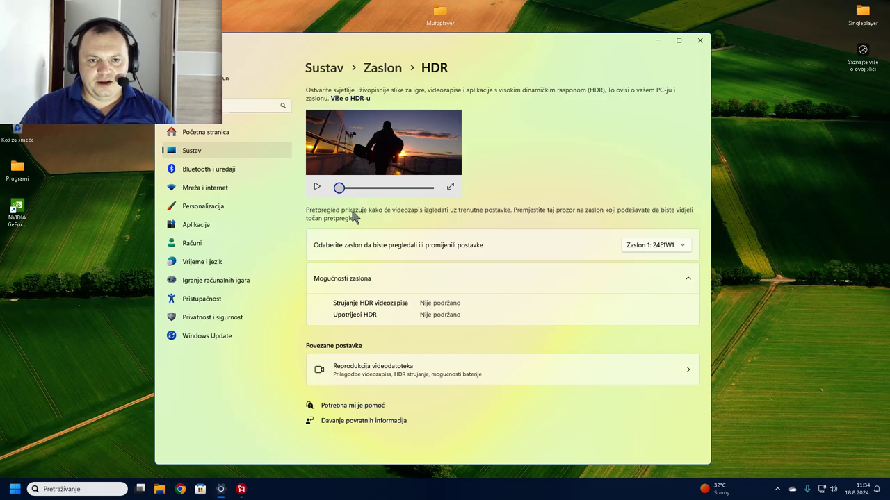
key("alt+Left")
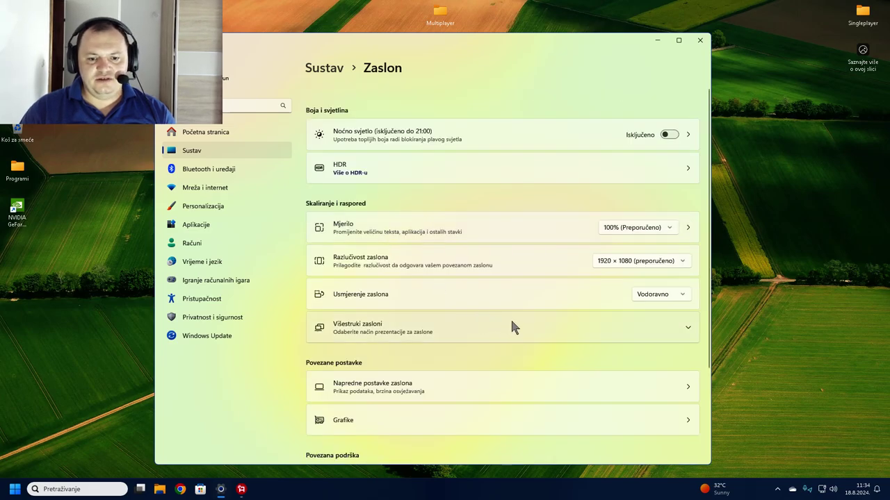
Review the available refresh rates in the advanced display settings (Napredne postavke zaslona), keeping 60 Hz, and return to Zaslon.
scroll(518, 292, "down", 3)
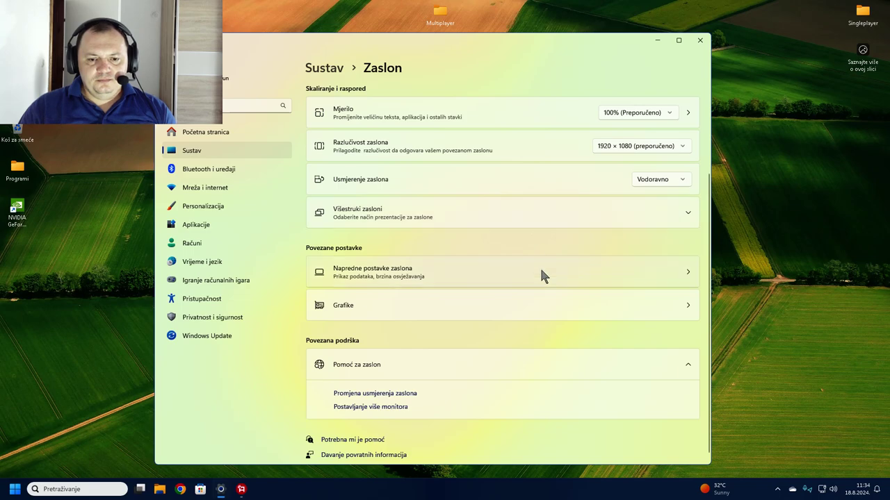
left_click(542, 276)
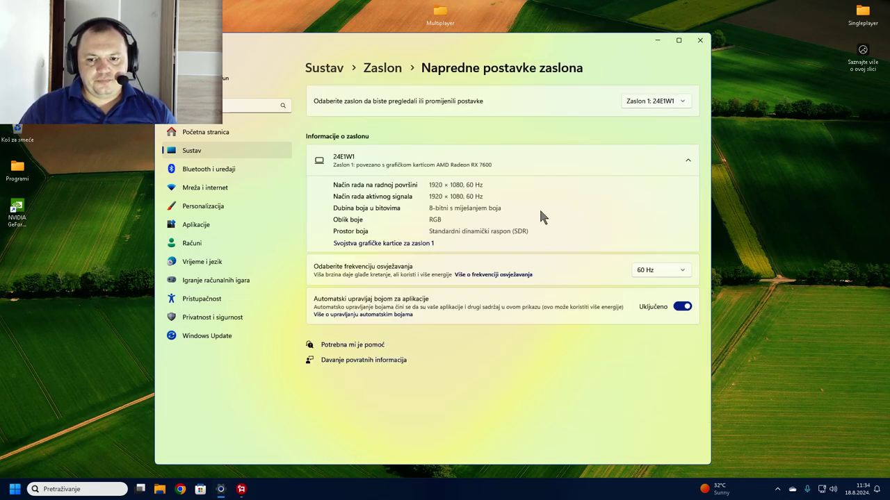
left_click(677, 275)
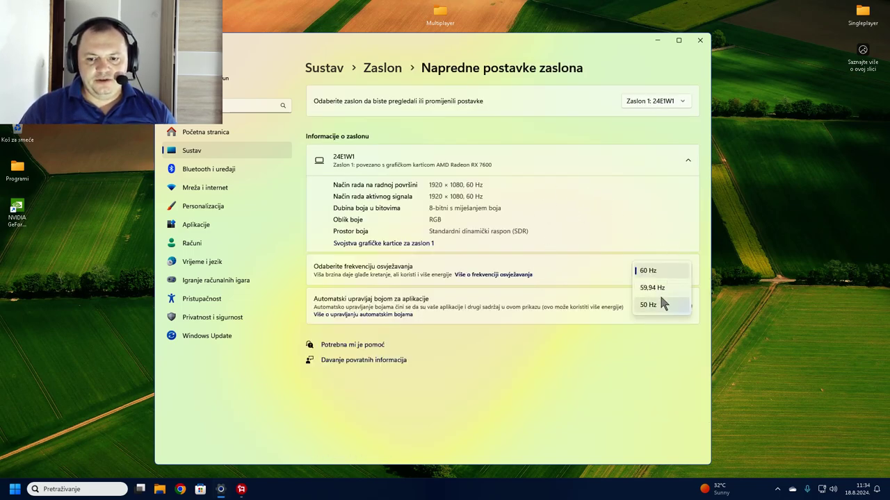
left_click(646, 326)
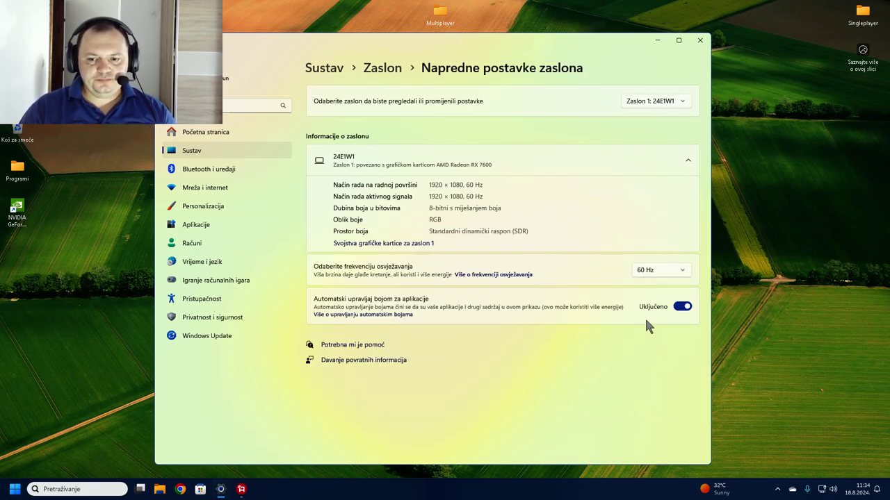
left_click(669, 270)
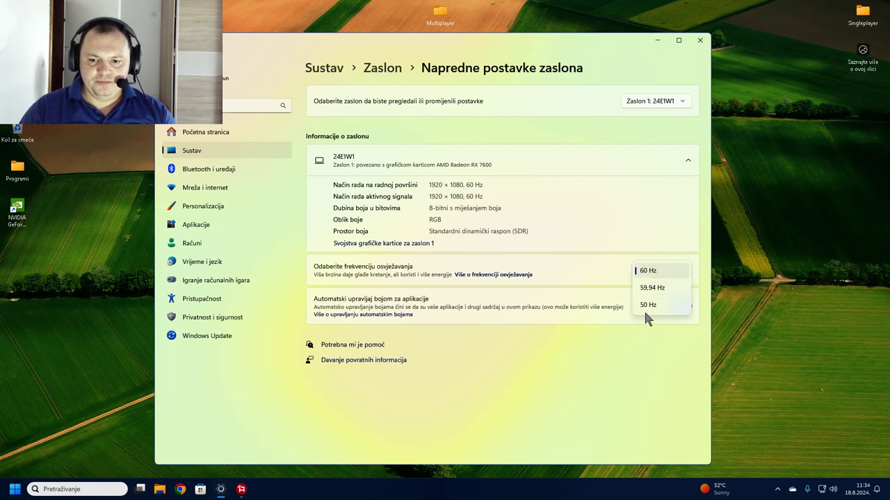
left_click(646, 271)
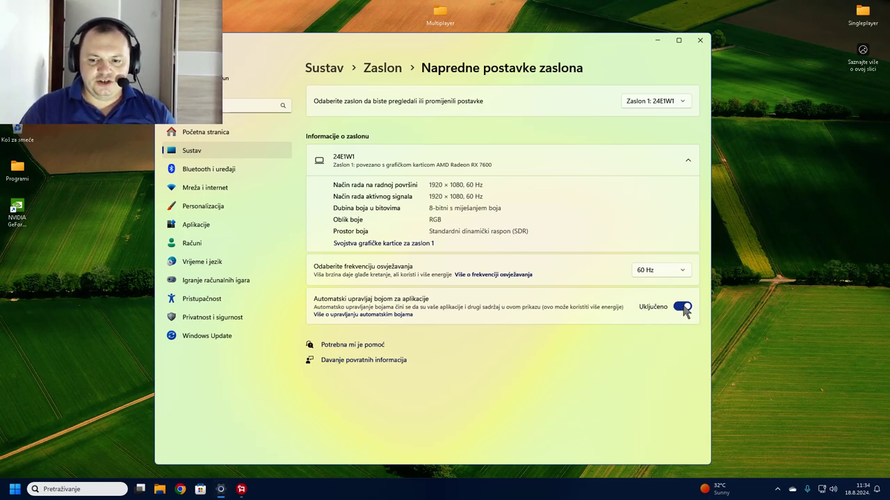
left_click(162, 48)
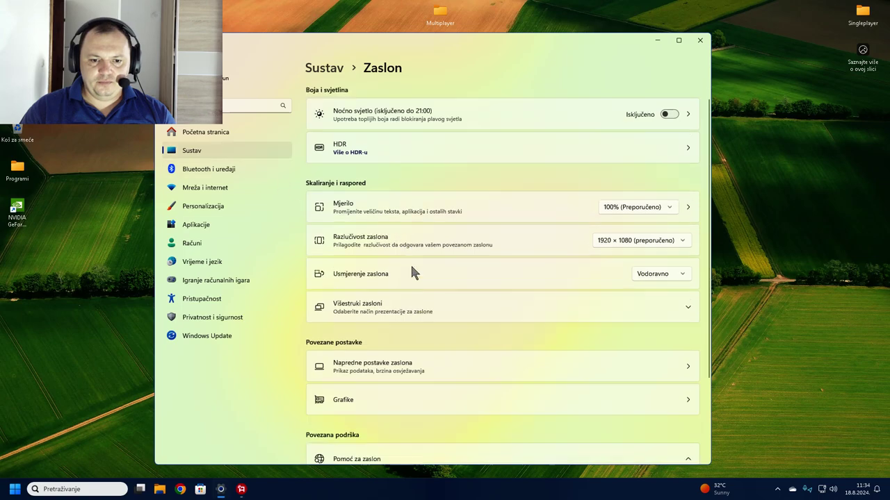
Examine the Višestruki zasloni options and the related display settings, and return to the Zaslon page.
scroll(413, 270, "down", 2)
scroll(444, 215, "up", 1)
left_click(486, 268)
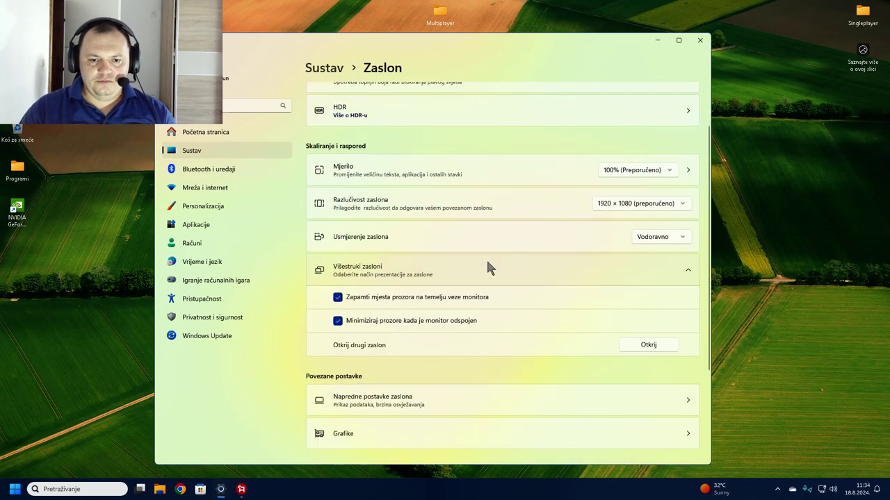
scroll(555, 305, "down", 1)
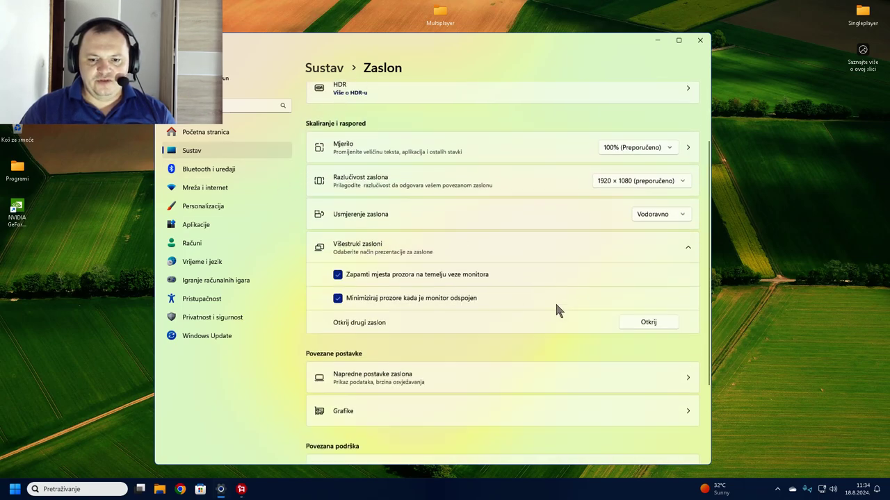
scroll(556, 304, "down", 1)
scroll(458, 318, "down", 2)
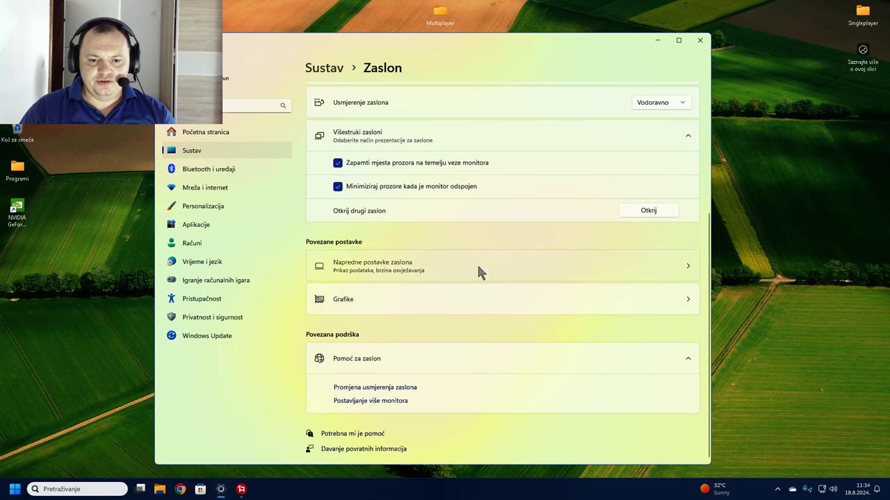
left_click(479, 270)
key("alt+Left")
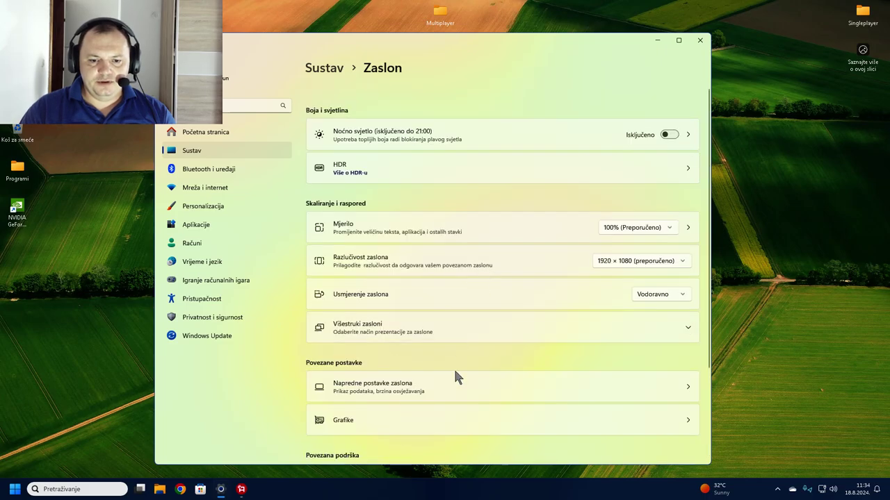
Open the Grafike settings and check the app types that can be added, keeping Aplikacija za stolna računala.
left_click(452, 420)
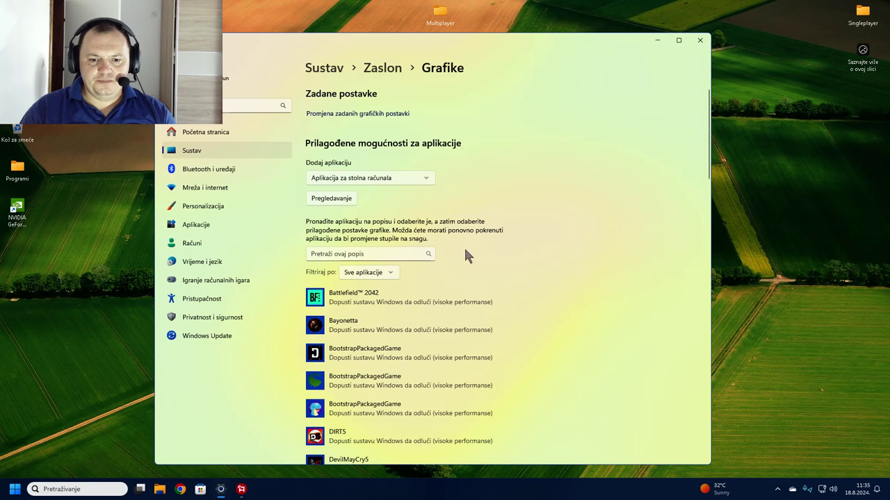
scroll(464, 250, "down", 2)
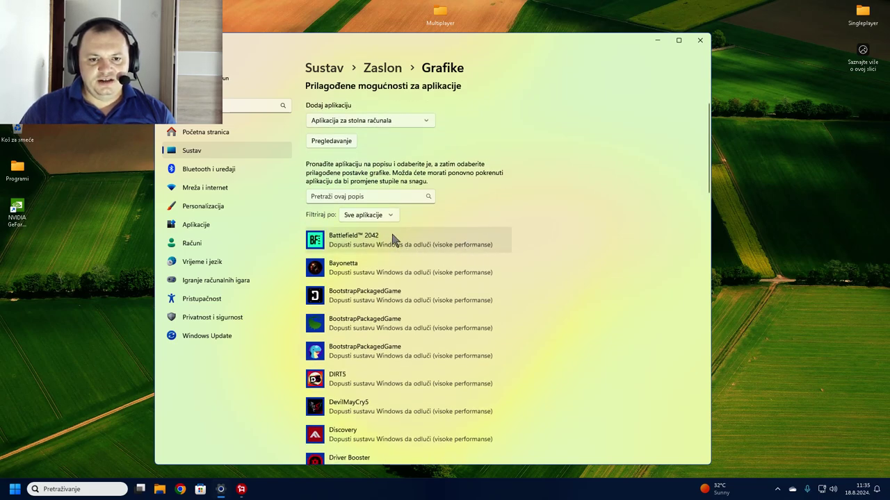
scroll(392, 240, "up", 2)
left_click(421, 178)
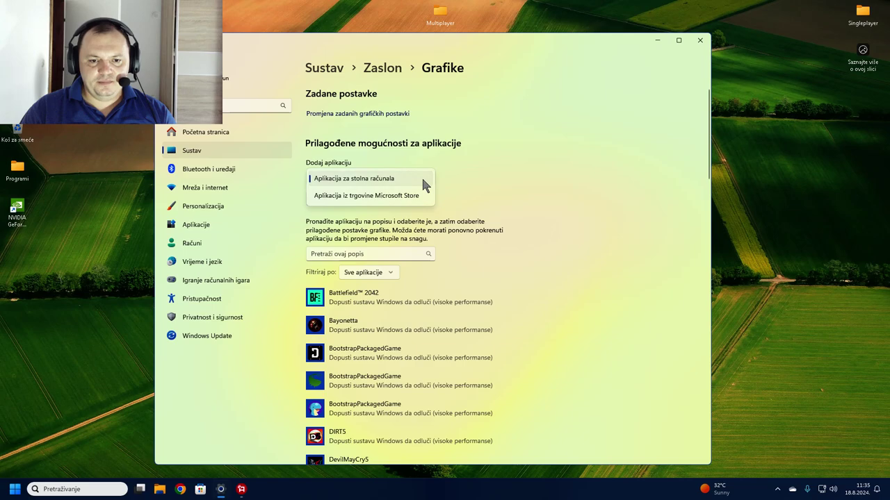
left_click(421, 175)
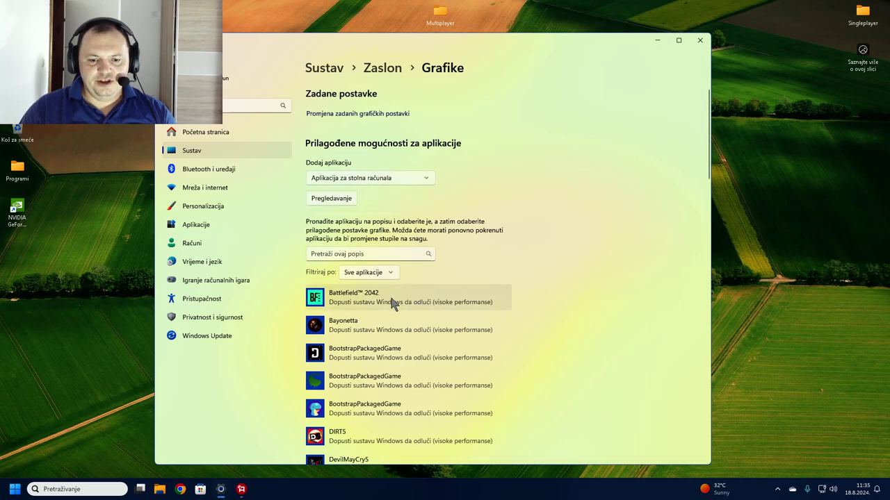
Try the Visoke performanse graphics preference for Battlefield 2042, switch back to letting Windows decide, and leave without saving.
left_click(440, 311)
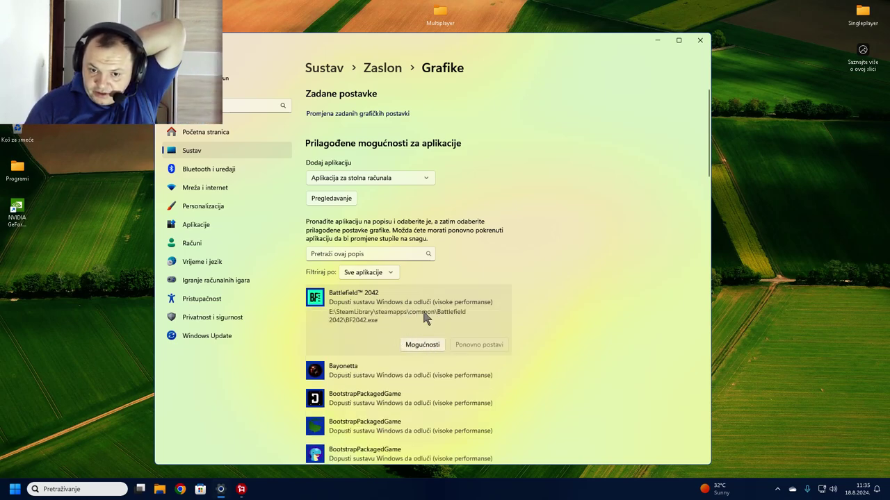
left_click(431, 345)
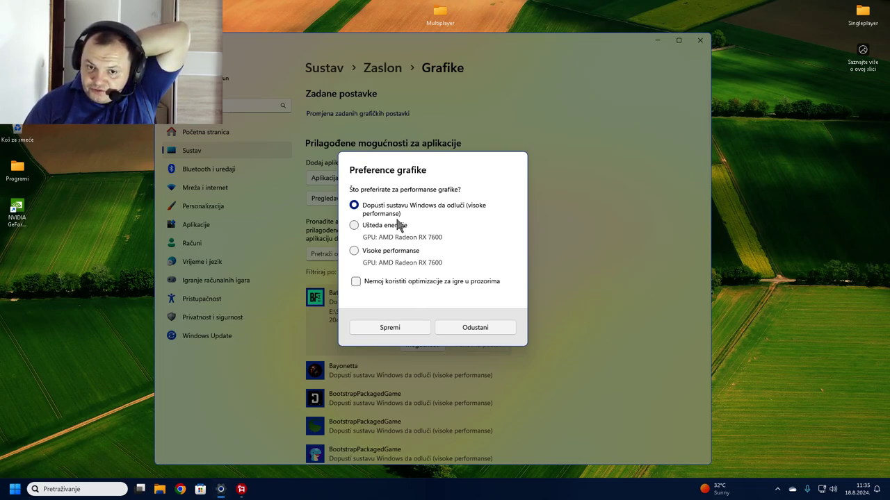
left_click(354, 252)
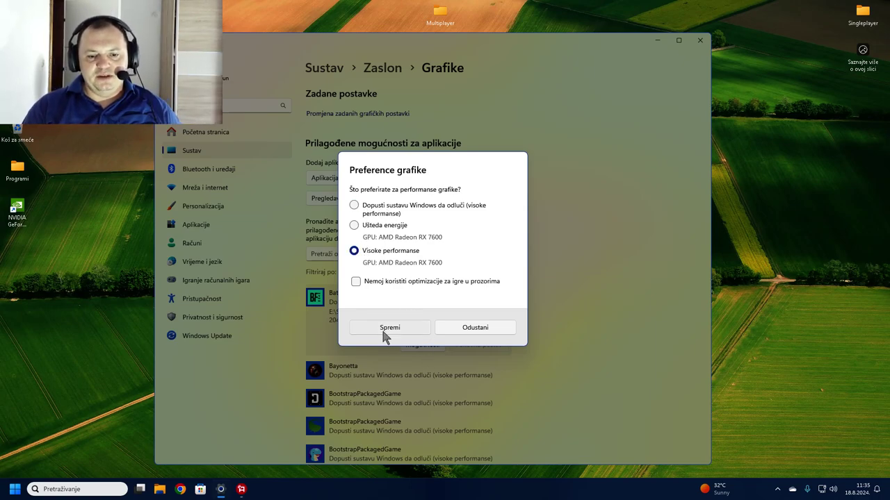
left_click(367, 215)
left_click(478, 330)
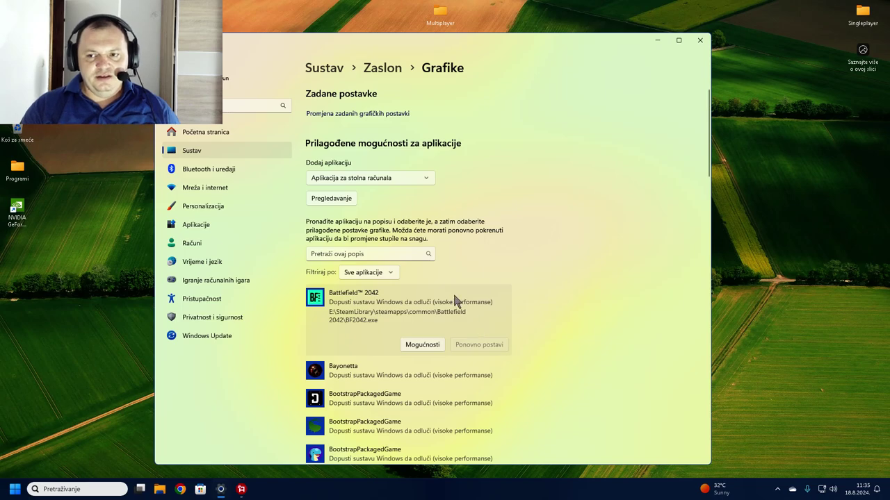
Look through the remaining apps and their graphics preferences in Grafike, and return to Zaslon.
scroll(540, 221, "down", 3)
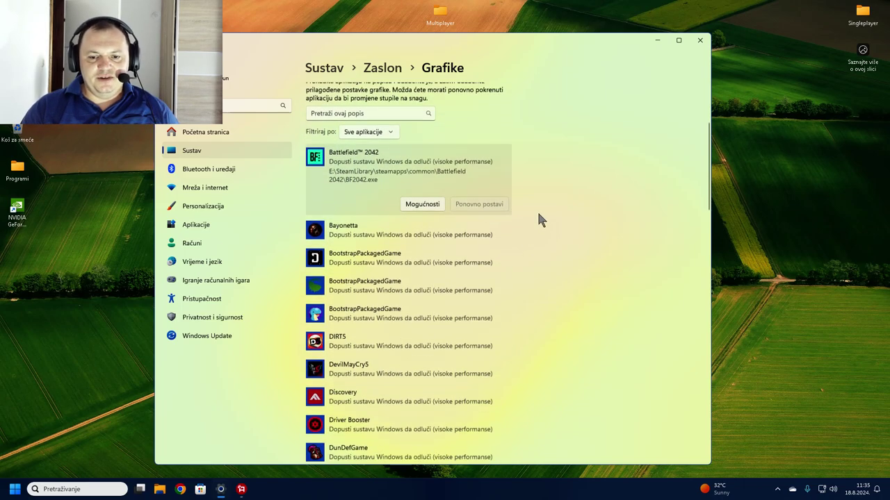
scroll(533, 212, "down", 2)
scroll(533, 212, "up", 5)
left_click(174, 46)
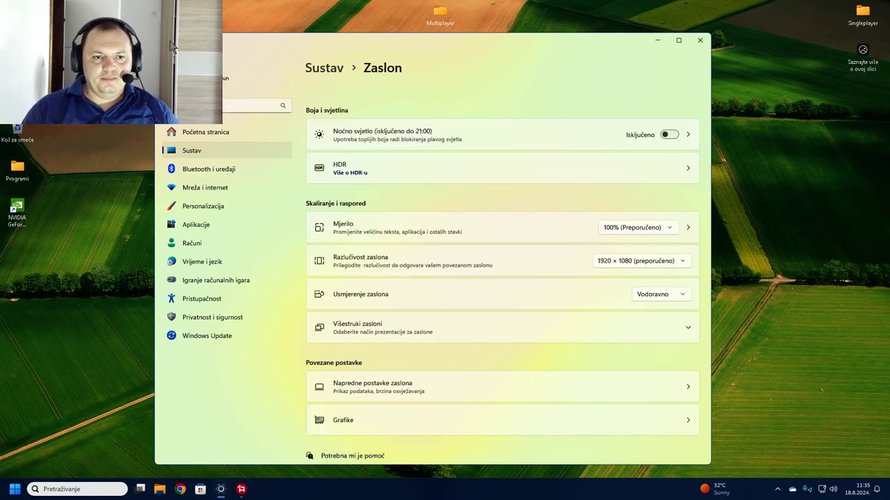
In the mouse pointer settings, choose the Prilagođeno lime pointer, check the custom colours without changing them, and enable Neka krug bude tamniji i veći.
scroll(426, 306, "down", 3)
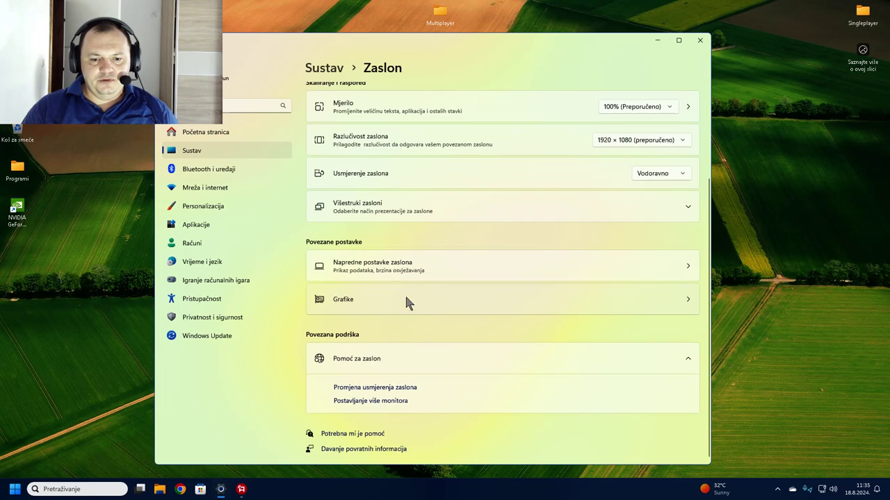
left_click(208, 171)
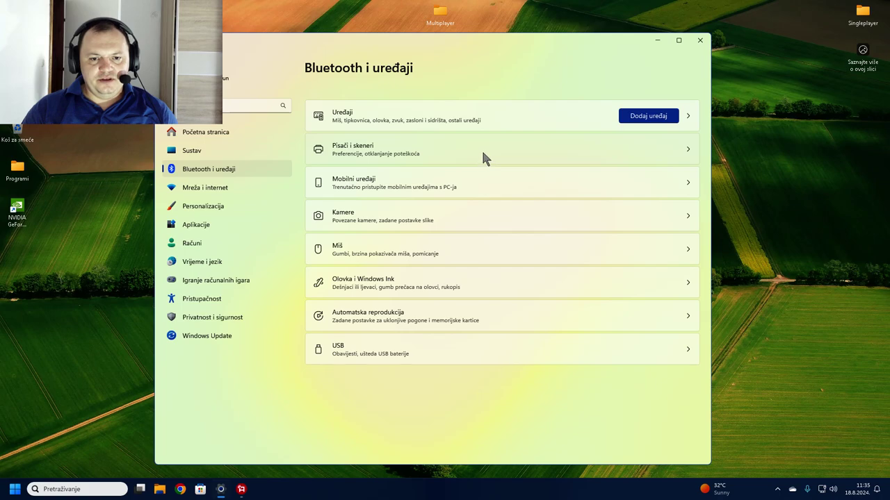
left_click(439, 253)
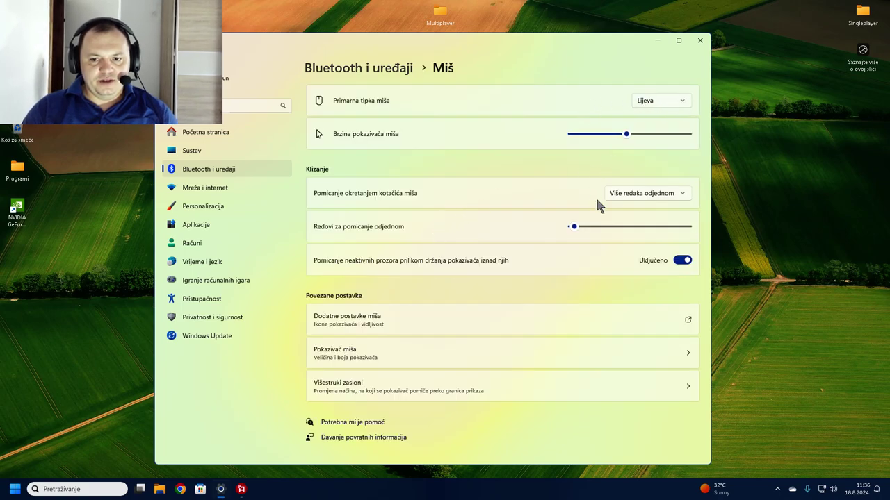
left_click(486, 351)
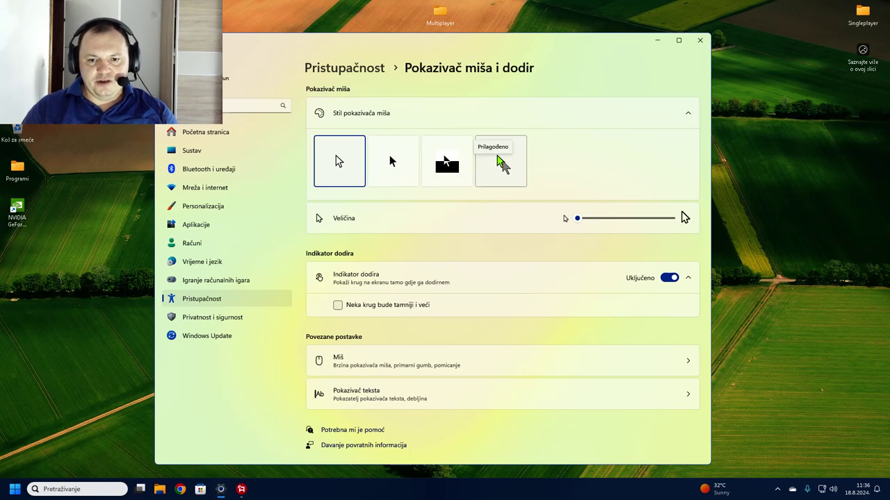
left_click(498, 160)
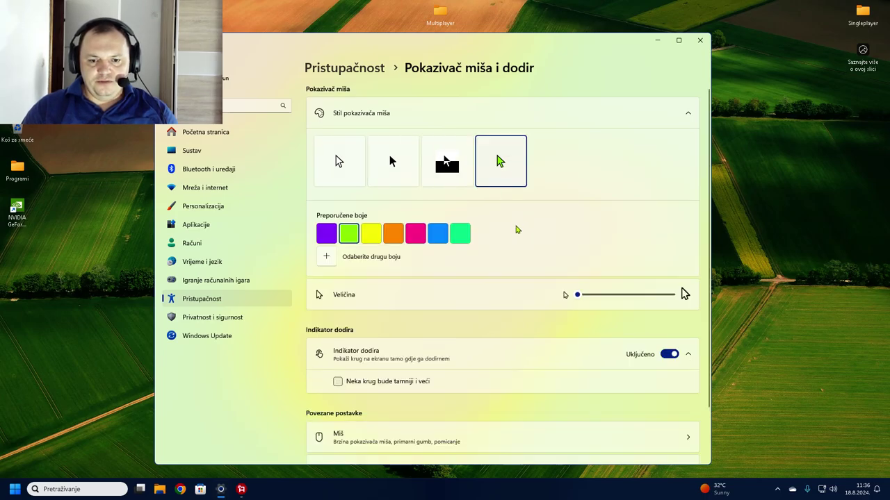
left_click(330, 256)
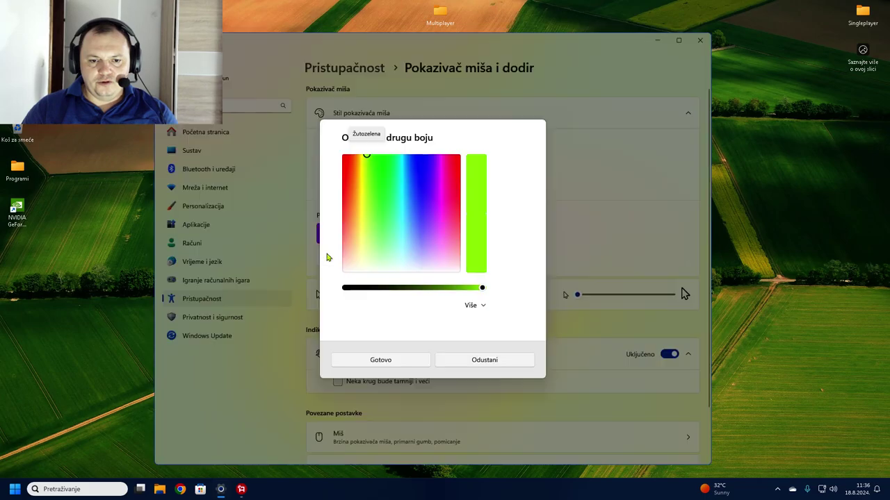
left_click(478, 360)
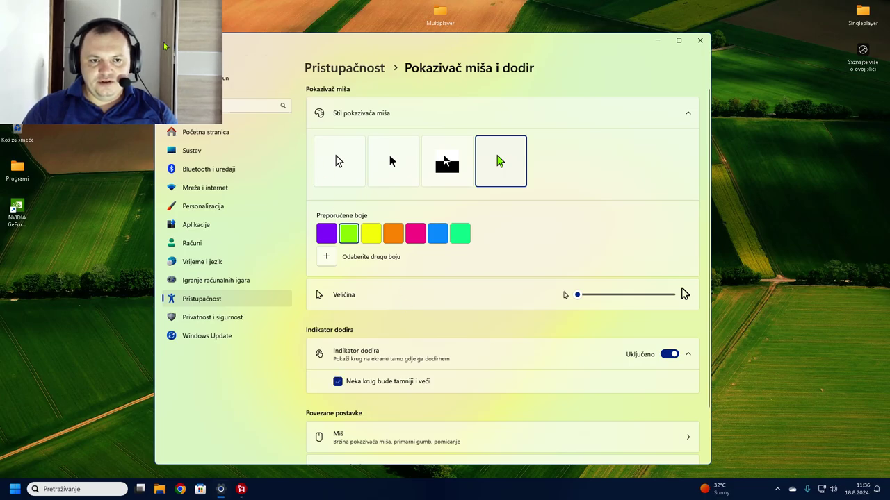
left_click(182, 50)
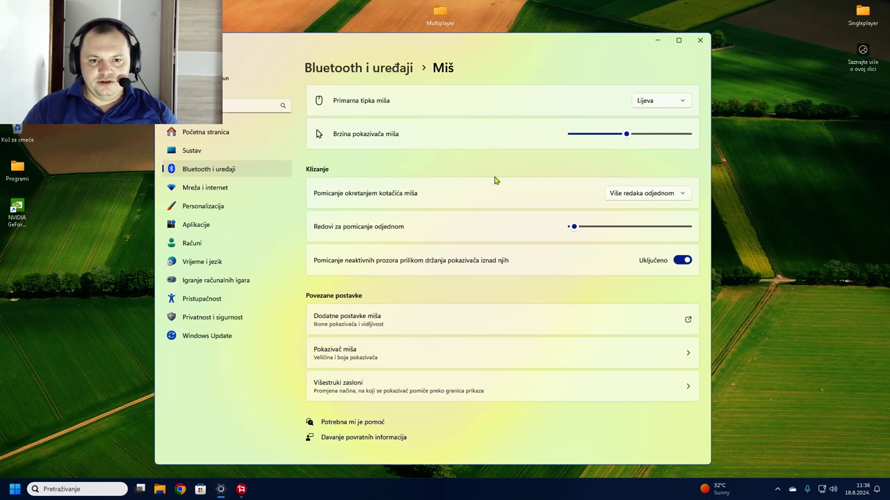
Open Dodatne postavke miša and apply a large black Windows system pointer scheme.
left_click(461, 323)
left_click_drag(106, 48, 224, 53)
left_click(201, 67)
left_click(233, 90)
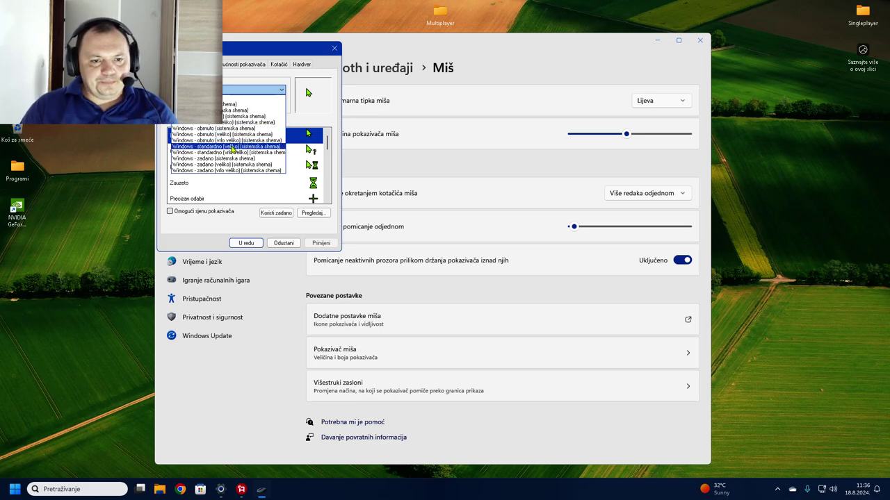
left_click(232, 148)
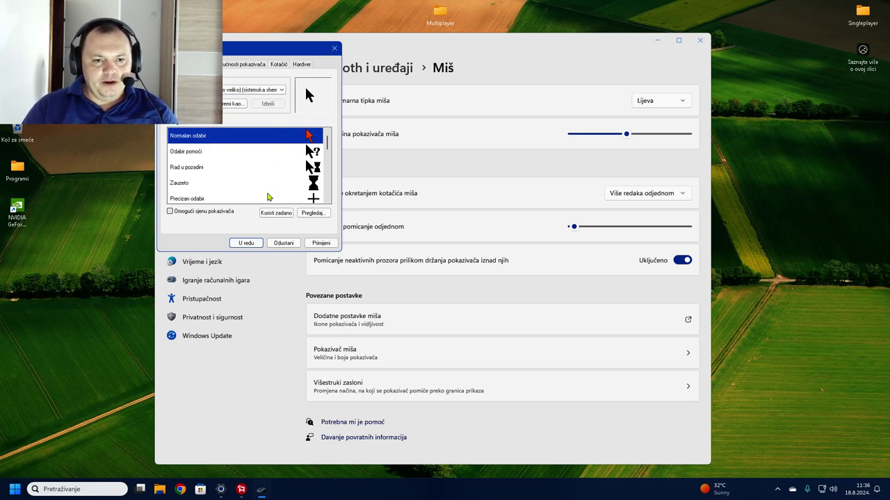
left_click(321, 243)
left_click(246, 244)
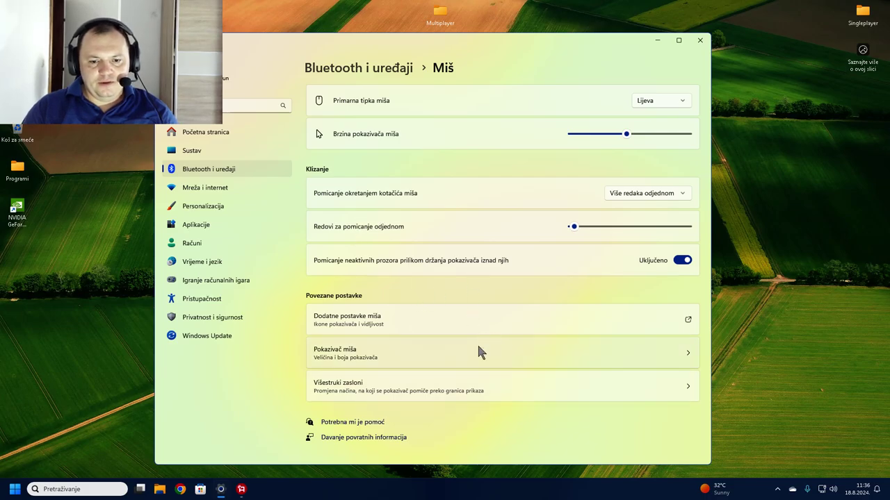
Check the Višestruki zasloni link from the mouse settings, review the Zaslon page, and return to Miš.
left_click(506, 382)
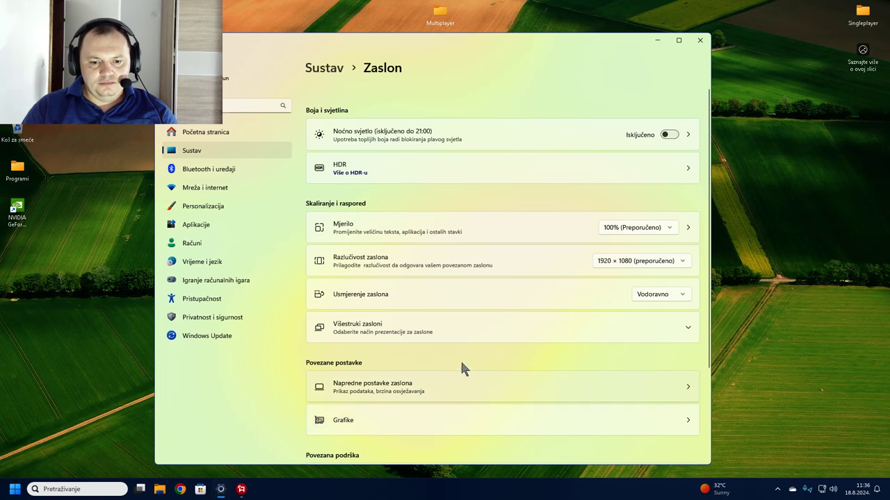
scroll(437, 250, "down", 3)
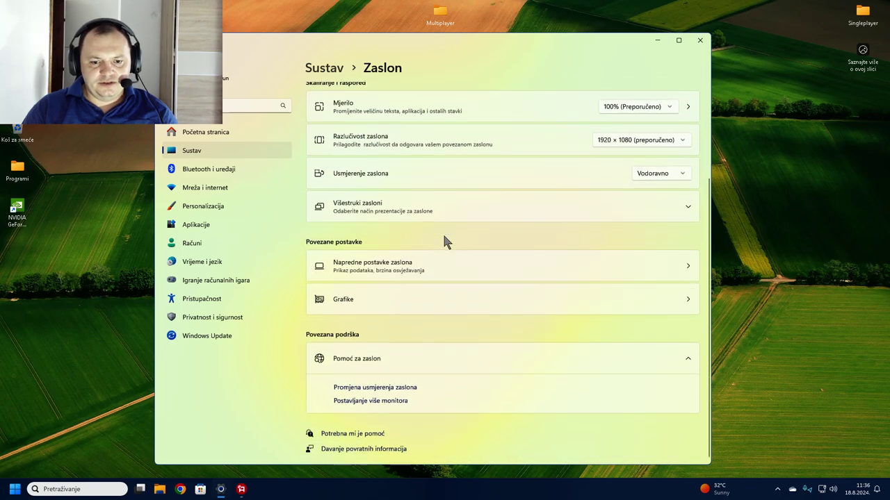
key("alt+Left")
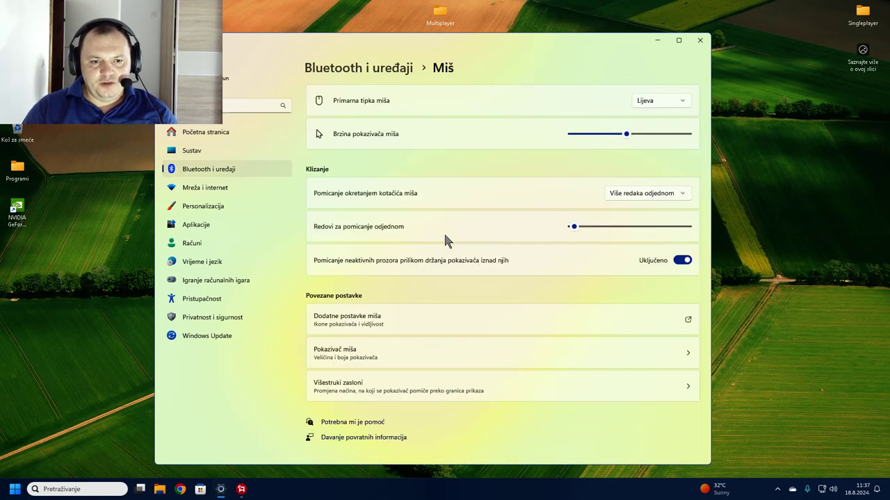
Examine the Ethernet connection's profile, metered connection, IP and DNS settings, and return to Mreža i internet.
left_click(217, 193)
left_click(467, 165)
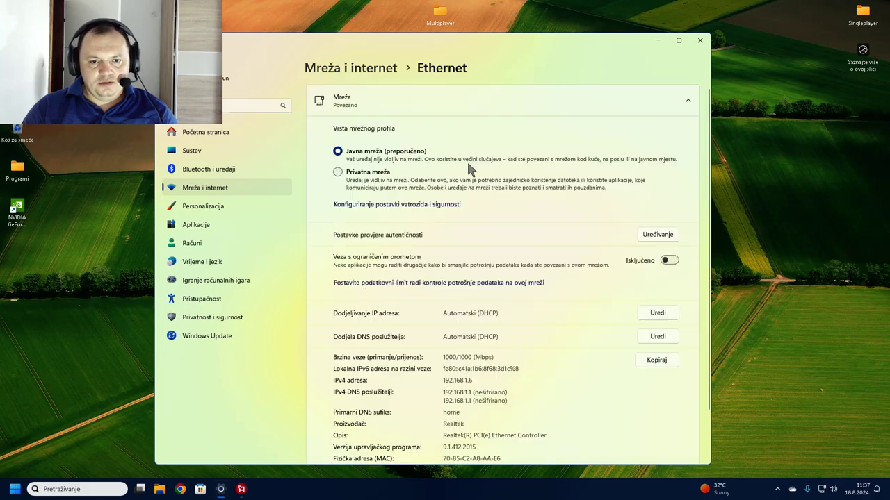
scroll(467, 160, "down", 2)
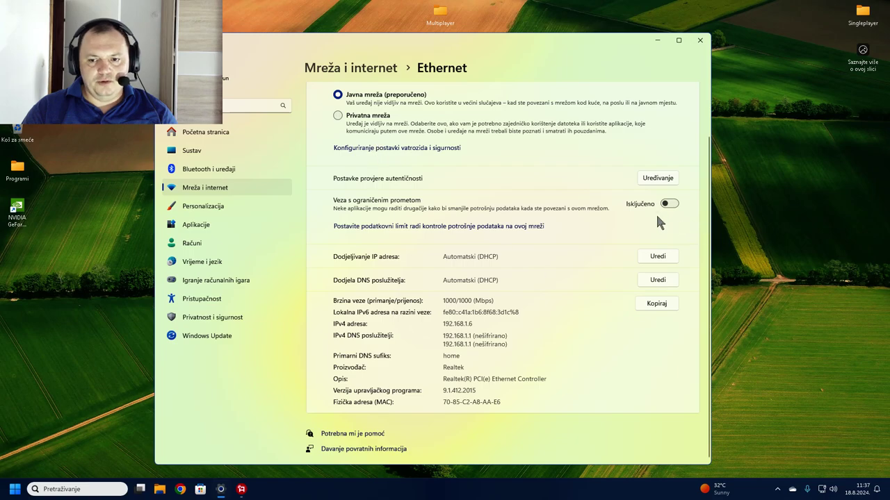
left_click(178, 49)
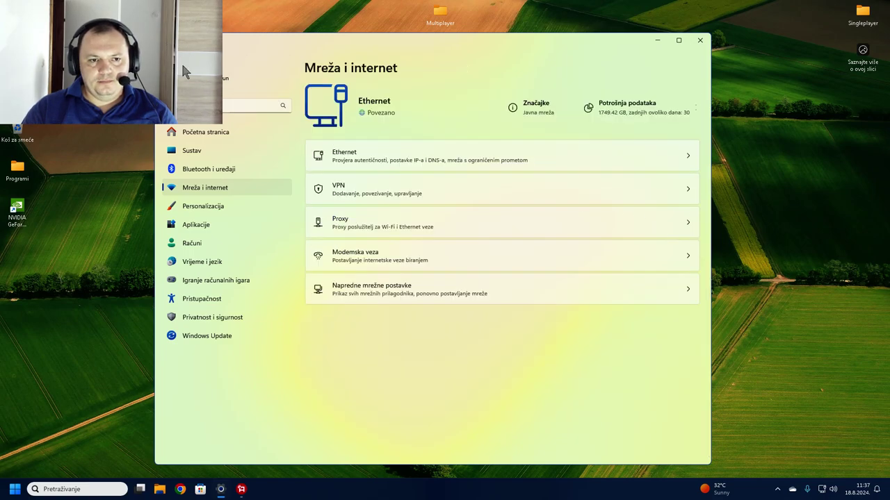
Review the VPN, Proxy and Modemska veza pages under Mreža i internet.
left_click(429, 182)
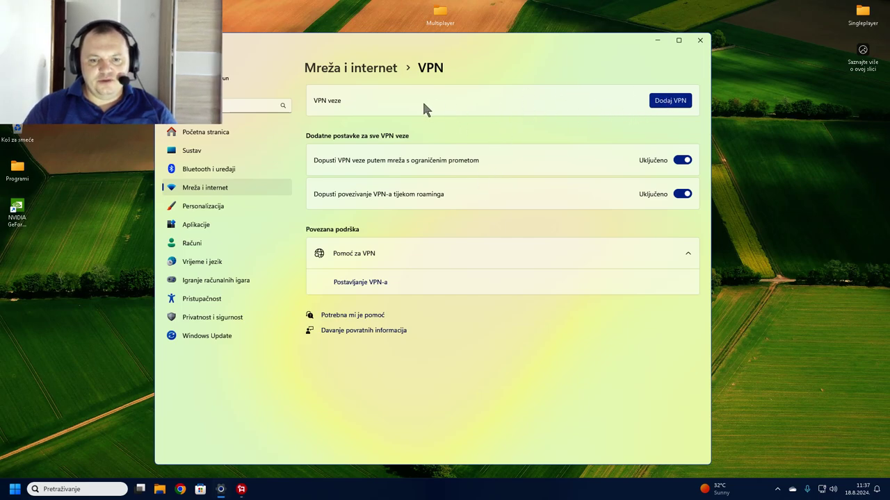
left_click(350, 67)
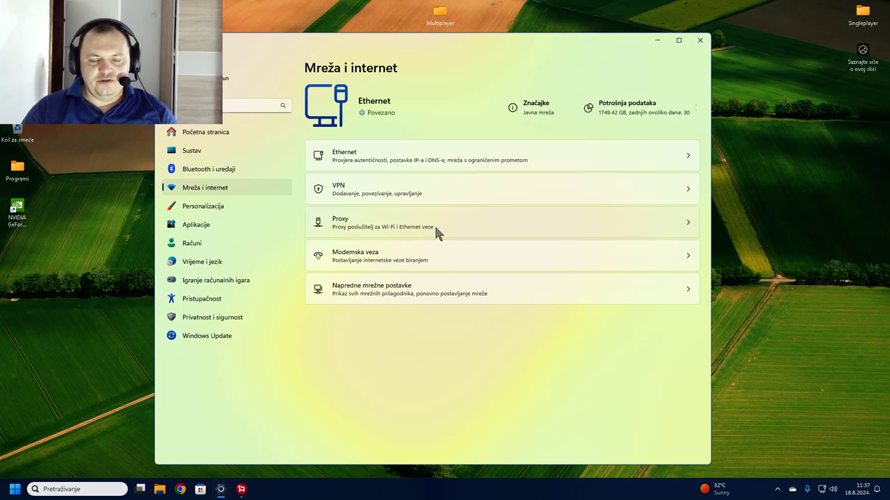
left_click(452, 229)
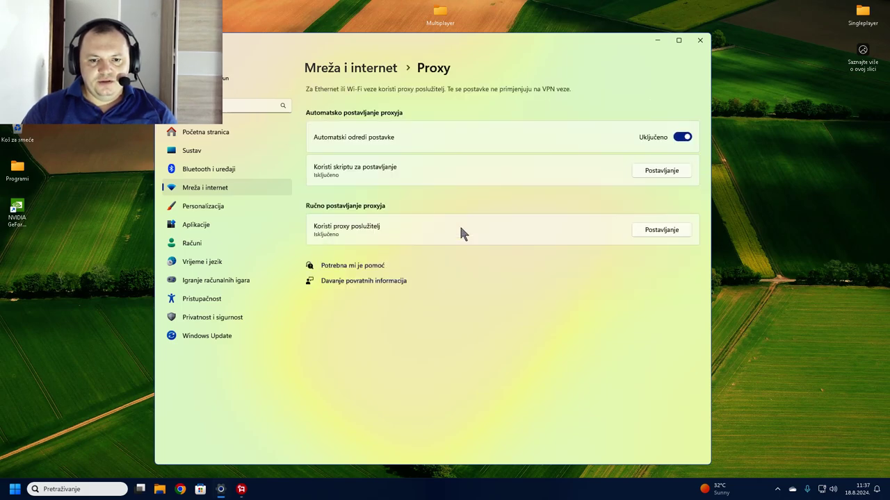
key("alt+Left")
left_click(432, 255)
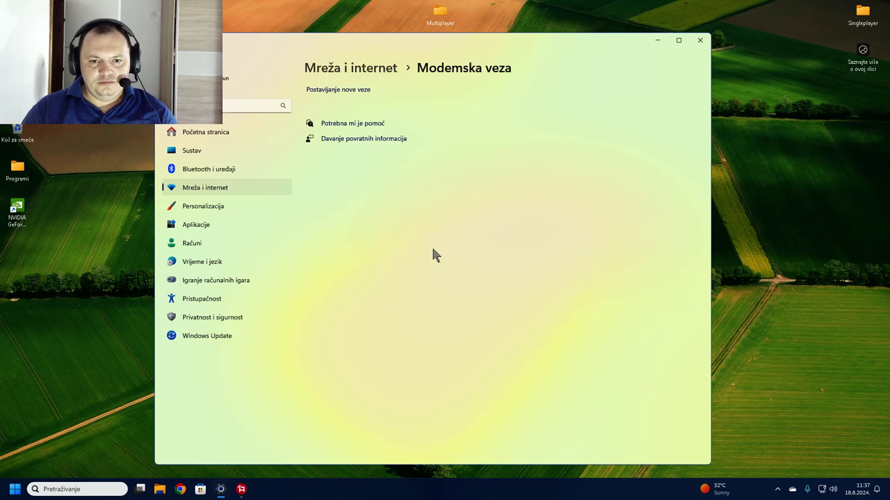
key("alt+Left")
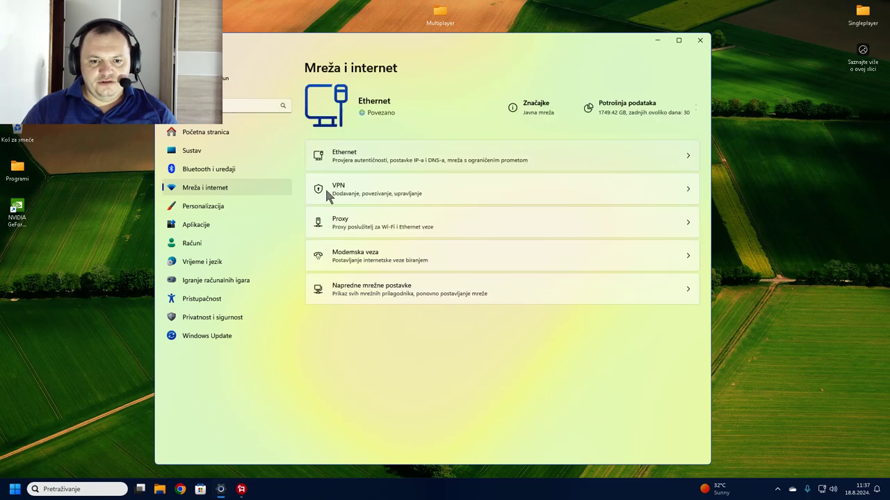
Disable the Ethernet adapter in Napredne mrežne postavke, enable it again, and return to Mreža i internet.
left_click(420, 293)
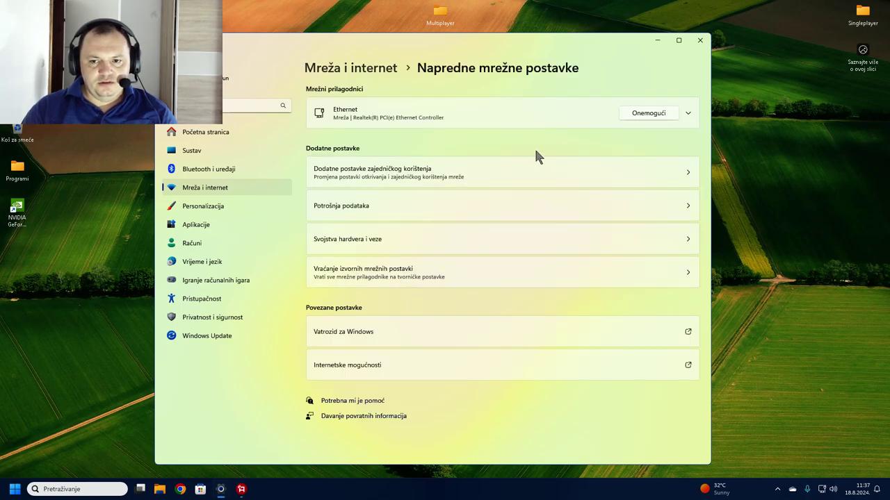
left_click(664, 115)
left_click(661, 111)
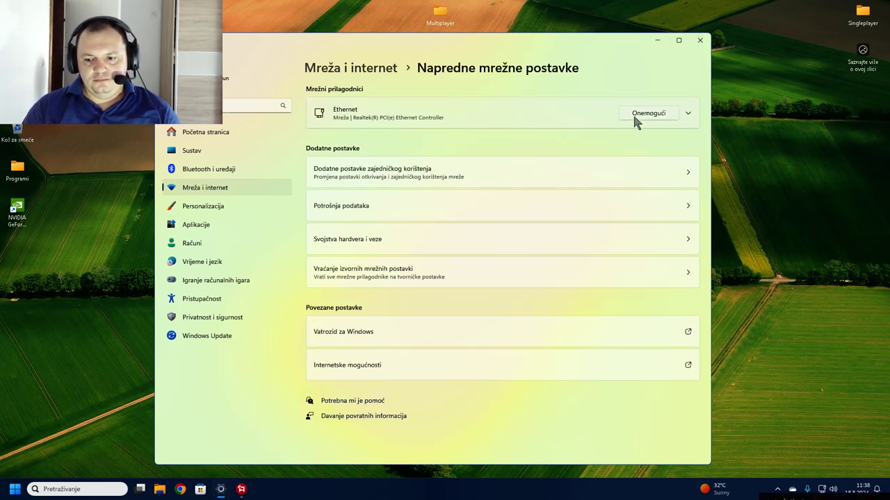
left_click(175, 53)
left_click(421, 285)
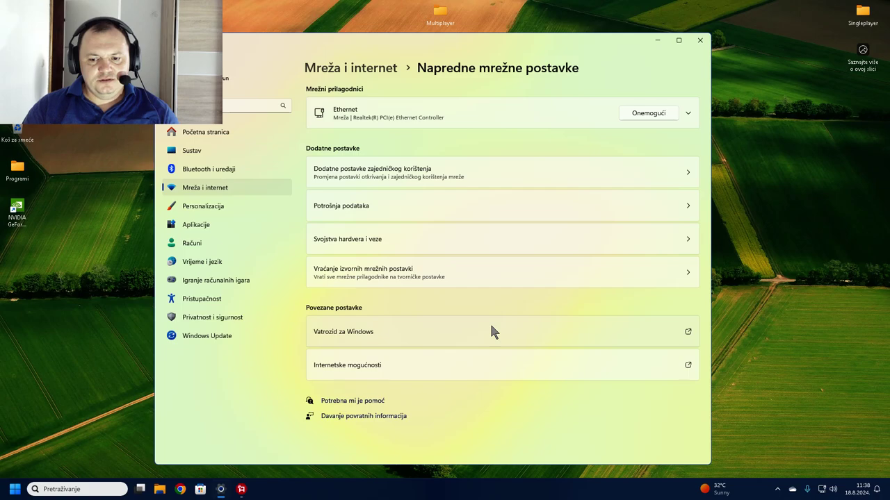
key("alt+Left")
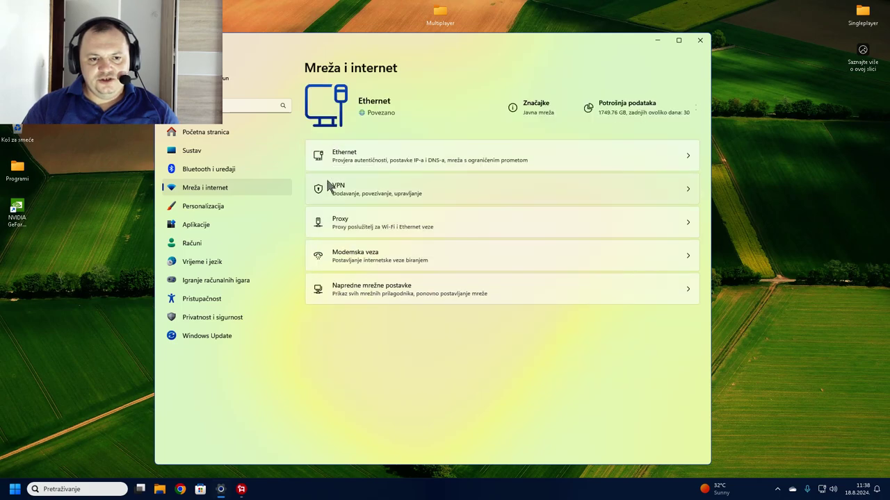
Check the desktop background types in Pozadina, keep Windows ističe, and return to Personalizacija.
left_click(208, 207)
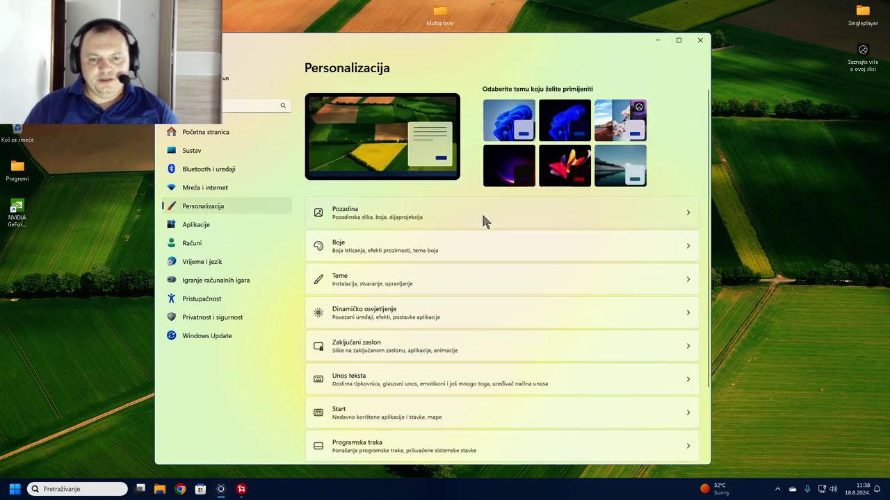
left_click(484, 219)
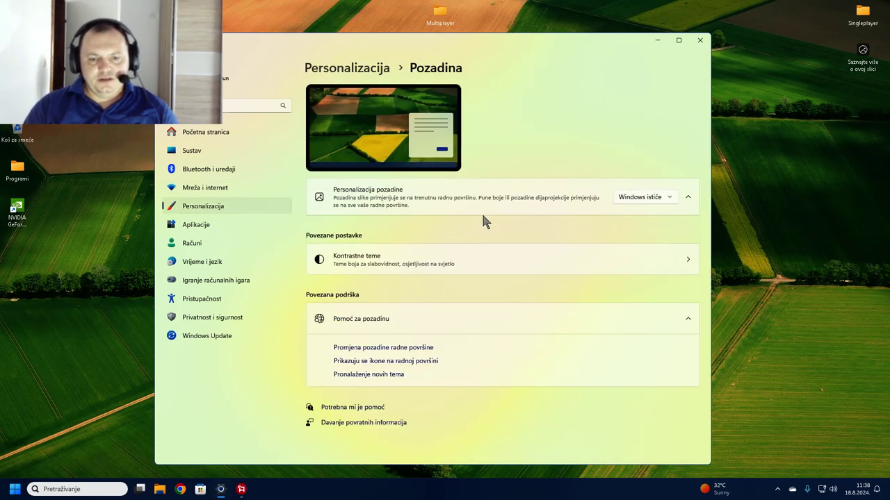
left_click(660, 199)
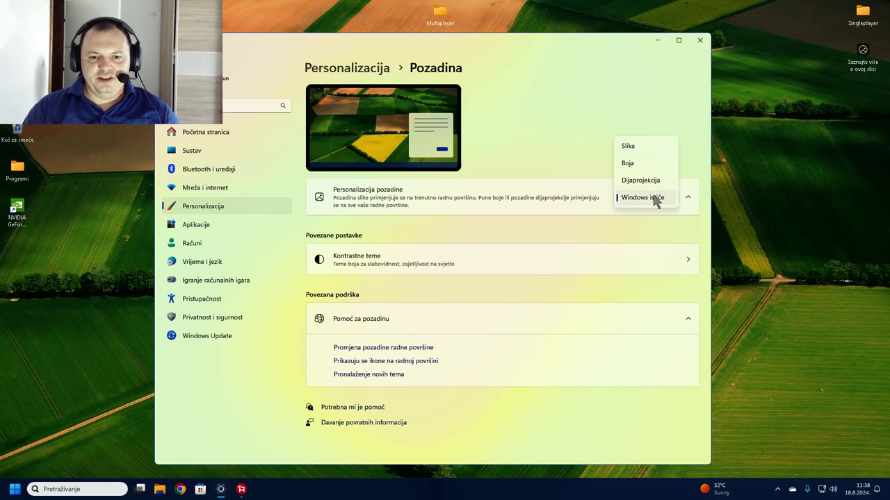
left_click(655, 198)
key("alt+Left")
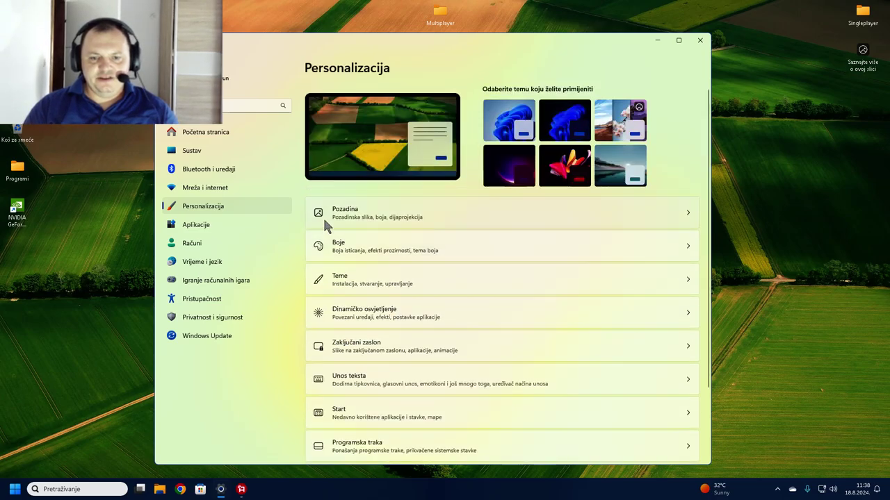
Examine the colour mode, transparency and accent colour settings in Boje, and return to Personalizacija.
left_click(388, 243)
scroll(559, 226, "down", 2)
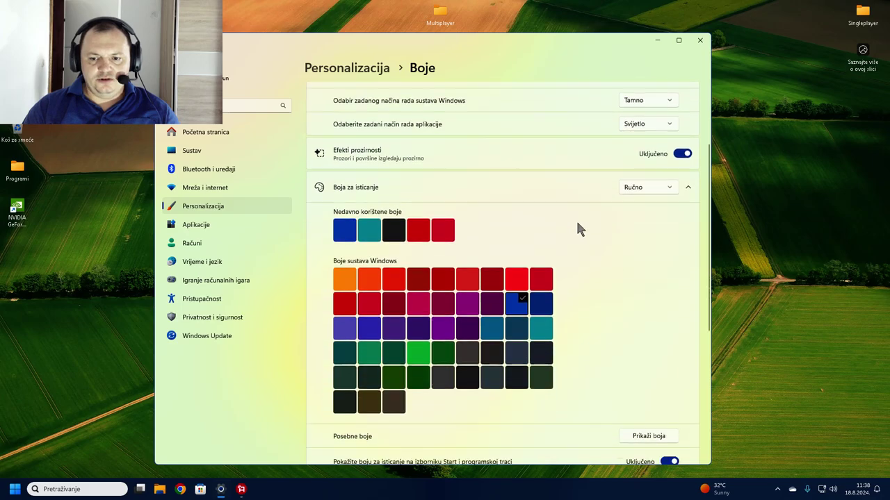
scroll(577, 229, "down", 3)
key("alt+Left")
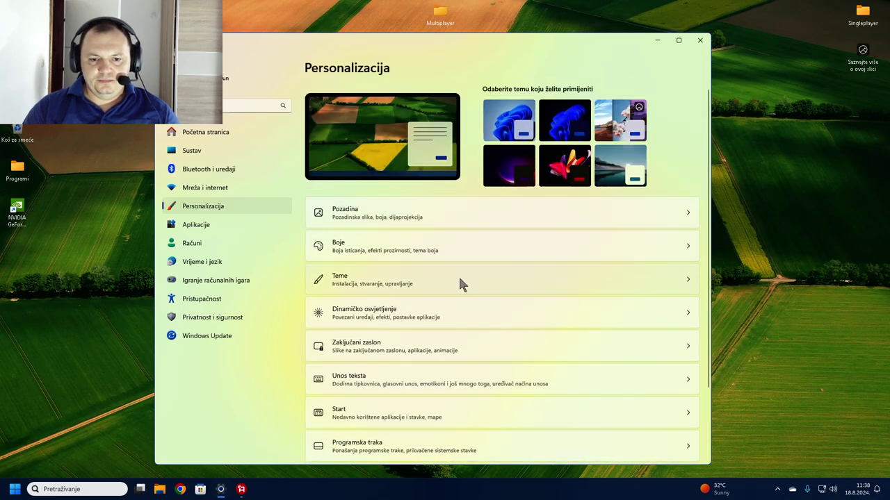
Review the dynamic lighting settings in Dinamičko osvjetljenje and return to Personalizacija.
scroll(459, 280, "down", 2)
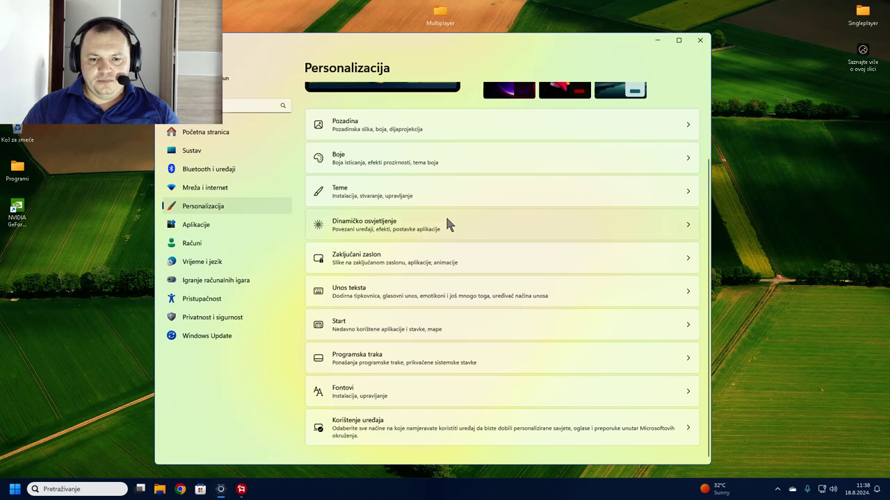
left_click(446, 224)
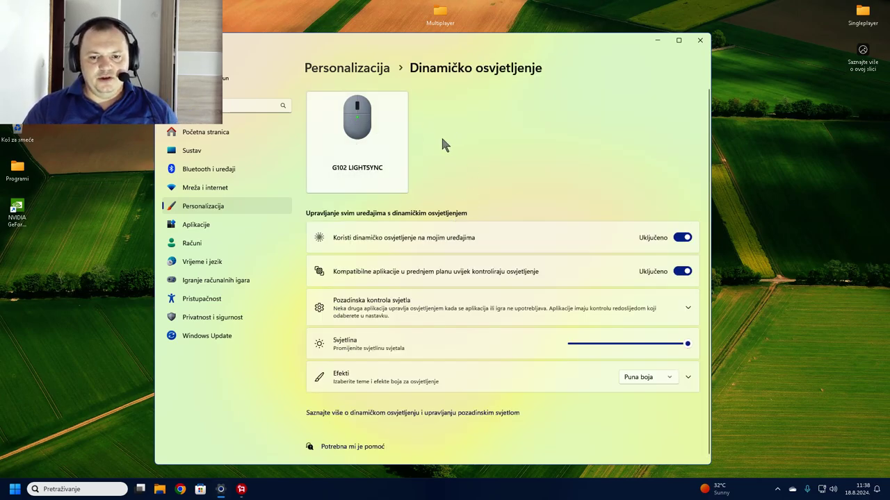
scroll(477, 161, "down", 1)
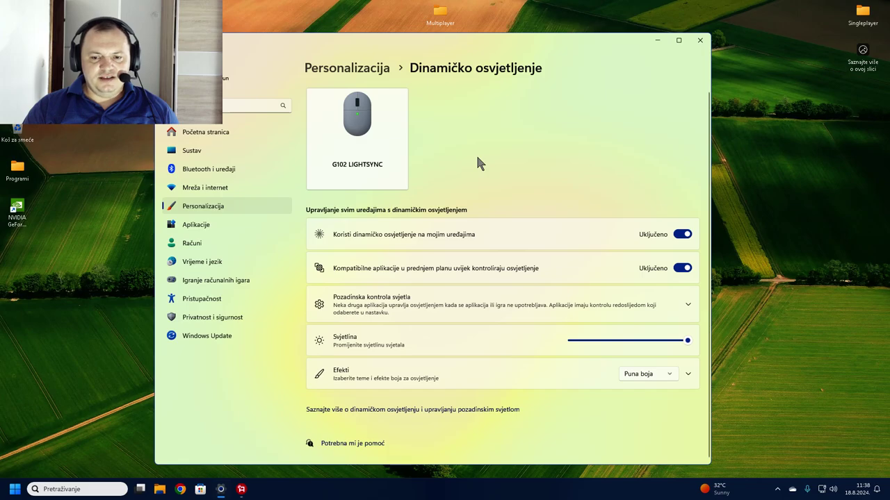
key("alt+Left")
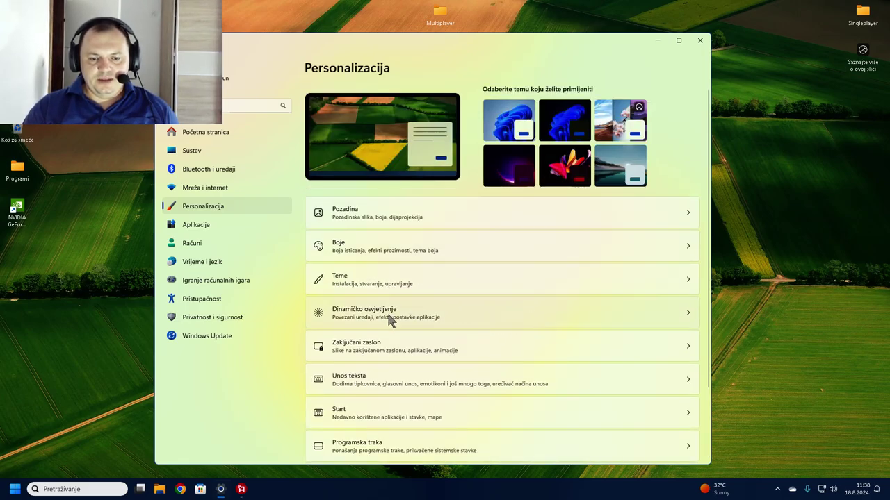
Review the Teme page and its desktop icon settings, accepting the icon selection as it is.
left_click(427, 282)
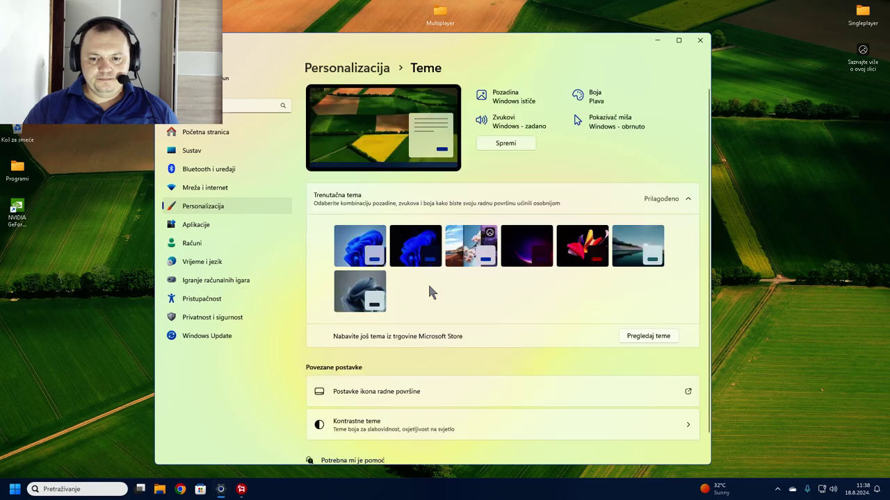
scroll(466, 288, "down", 1)
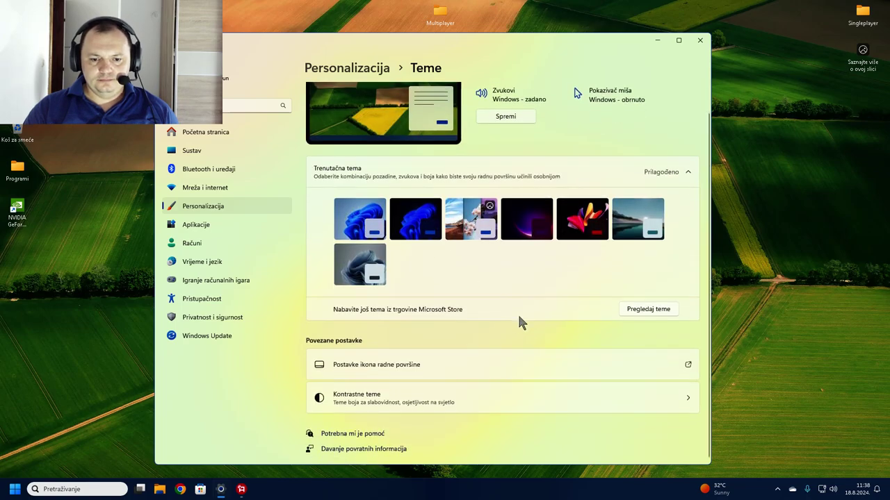
left_click(611, 367)
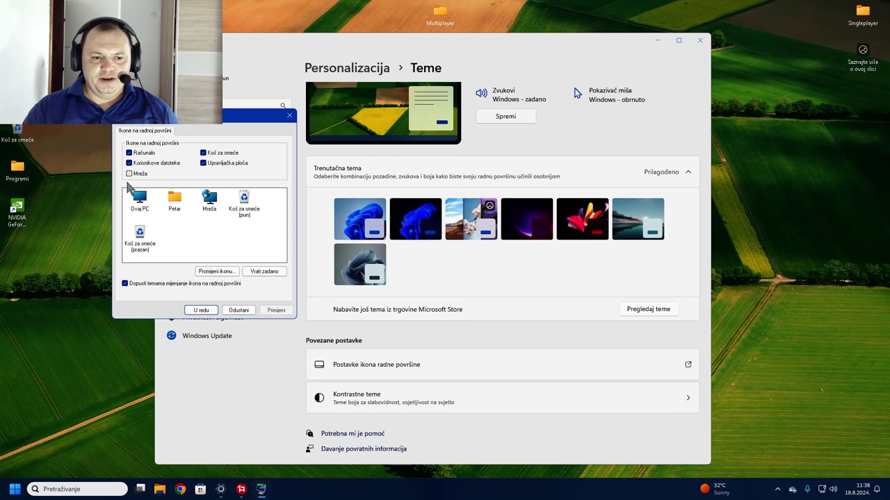
left_click(196, 310)
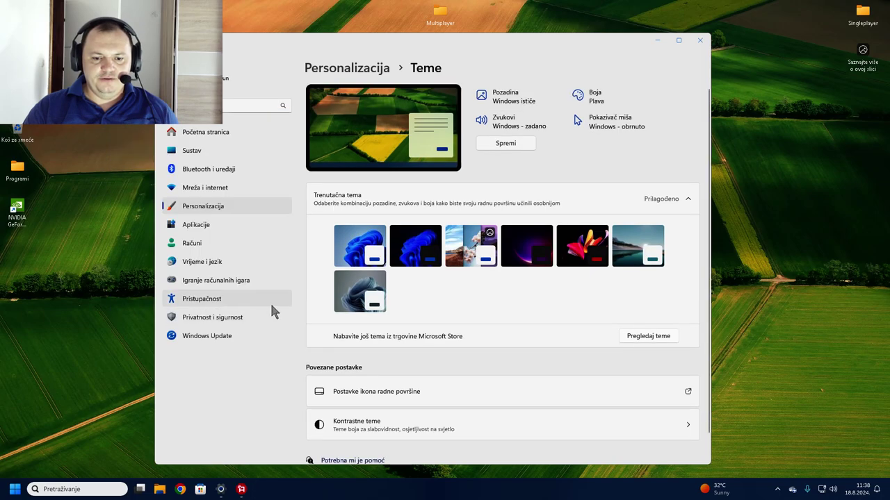
scroll(383, 308, "down", 1)
Review Napredne postavke aplikacija and Instalirane aplikacije under Aplikacije, and return to Aplikacije.
left_click(196, 224)
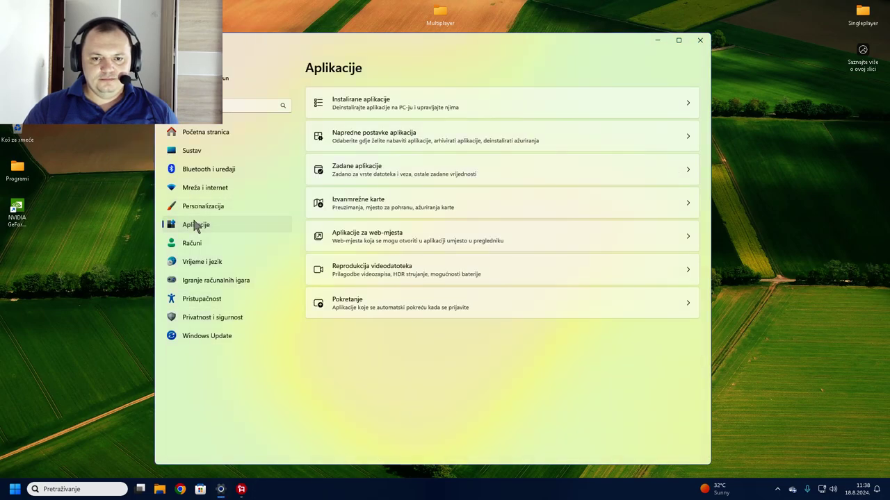
left_click(443, 141)
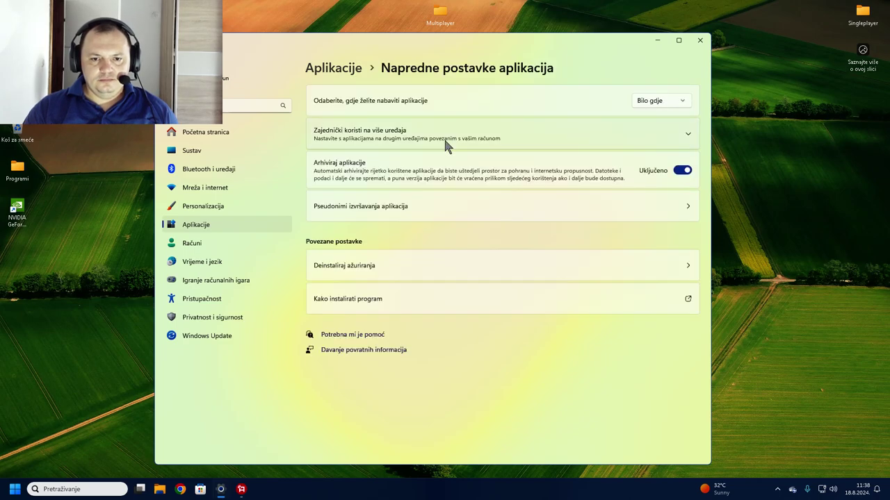
key("alt+Left")
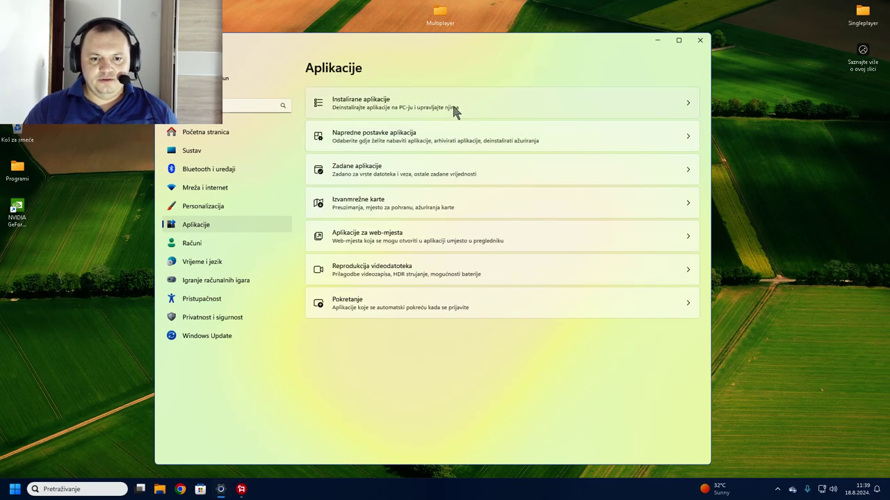
left_click(455, 110)
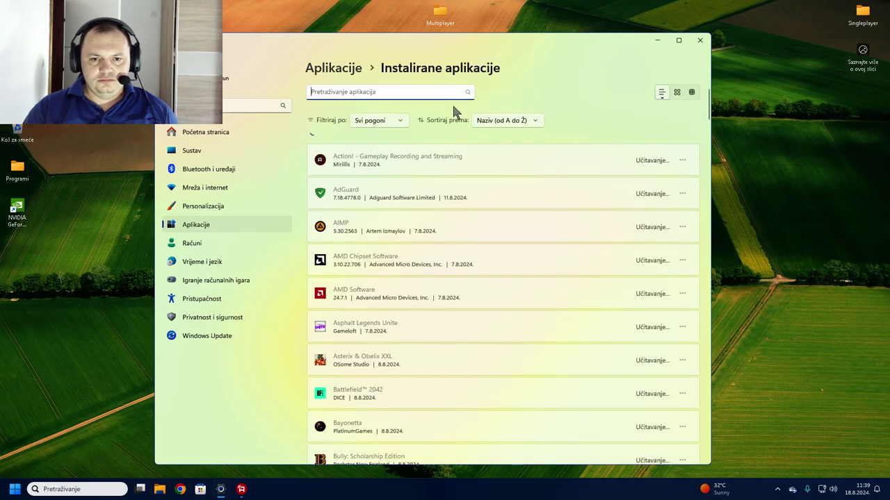
key("alt+Left")
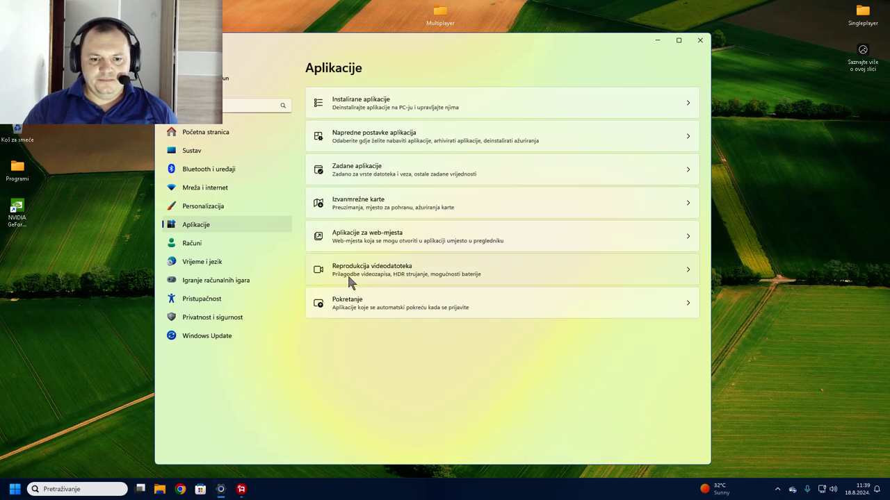
Examine the Računi page and the account details in Vaše informacije, and return to Računi.
left_click(200, 248)
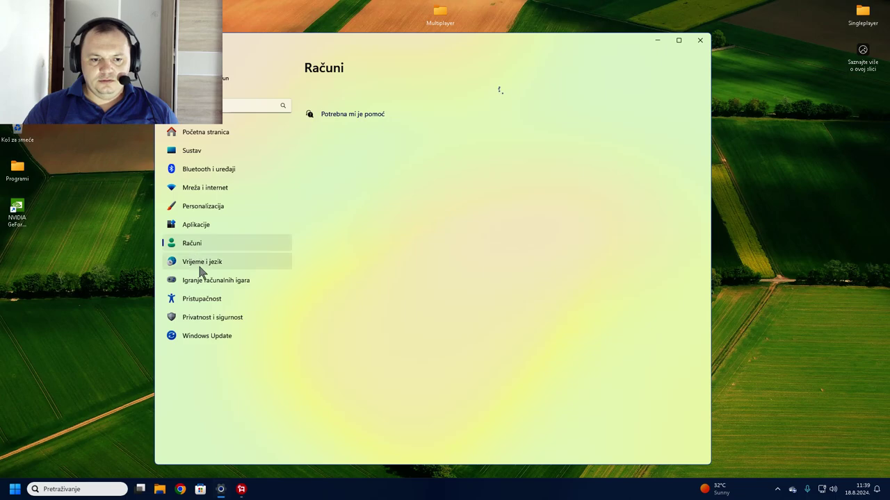
left_click(200, 266)
left_click(212, 247)
scroll(530, 278, "down", 5)
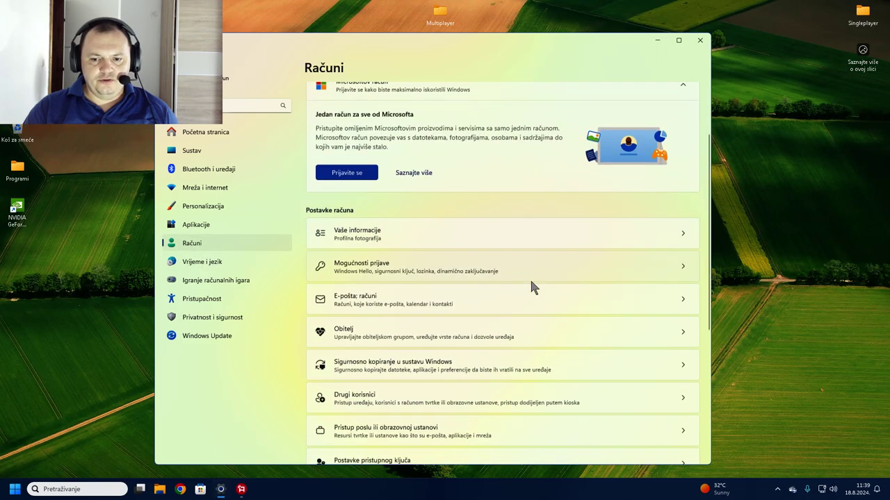
scroll(521, 261, "up", 5)
left_click(487, 205)
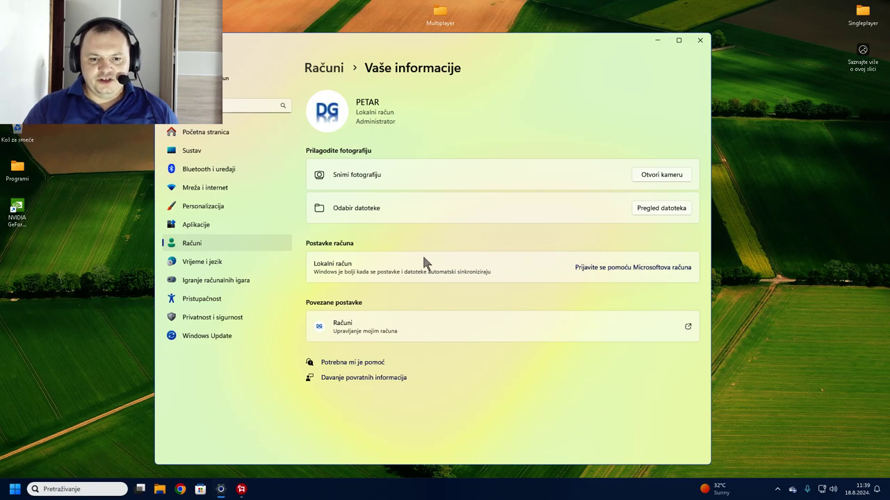
left_click(324, 67)
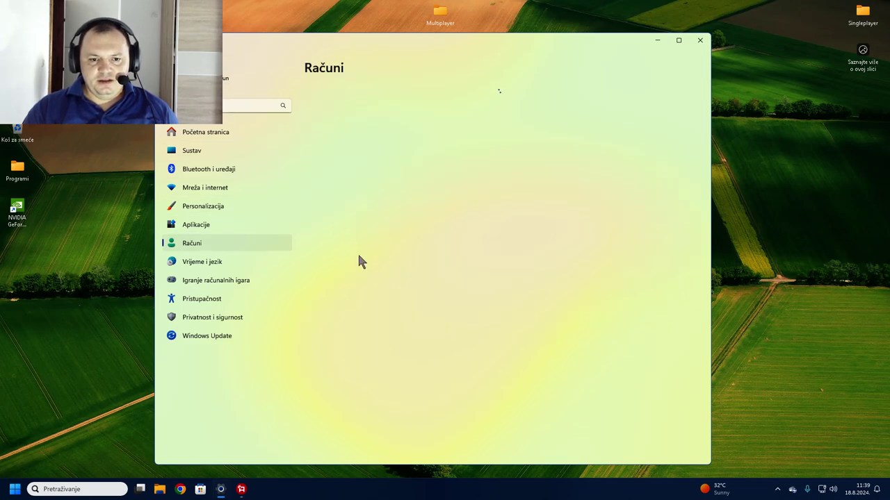
scroll(438, 298, "down", 3)
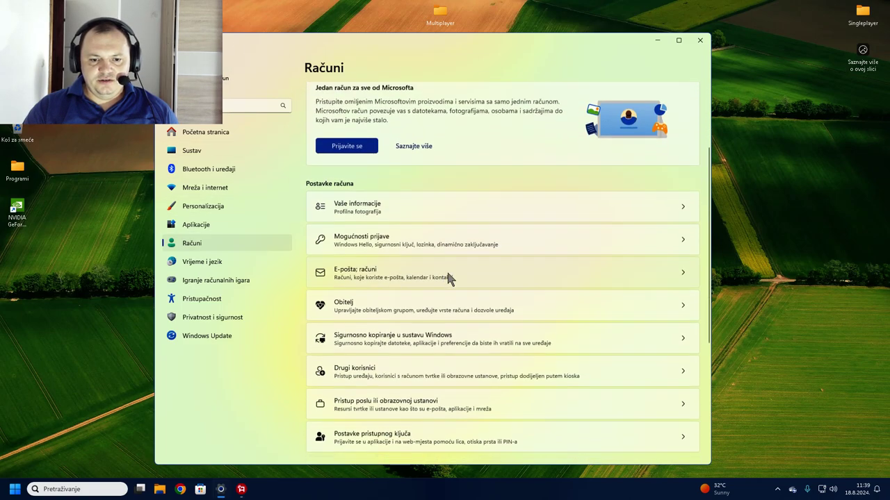
left_click(468, 198)
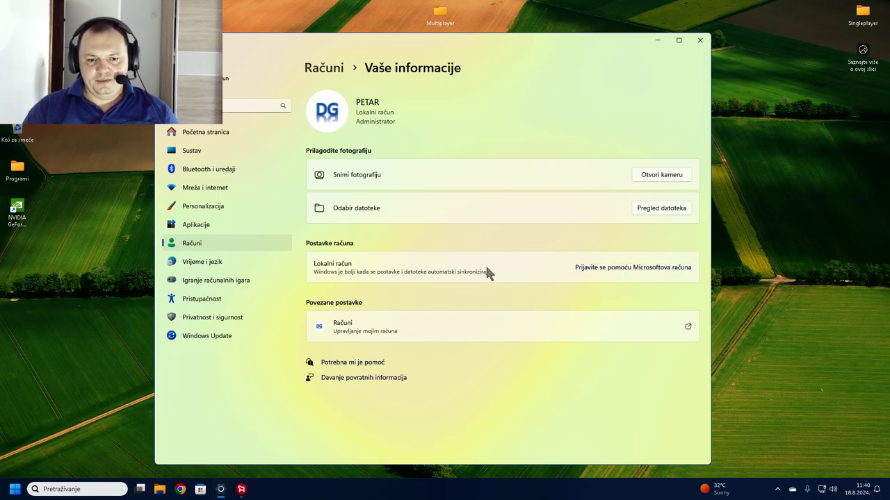
key("alt+Left")
Open Mogućnosti prijave under Računi and check the Dinamičko zaključavanje option without changing it.
scroll(389, 305, "down", 1)
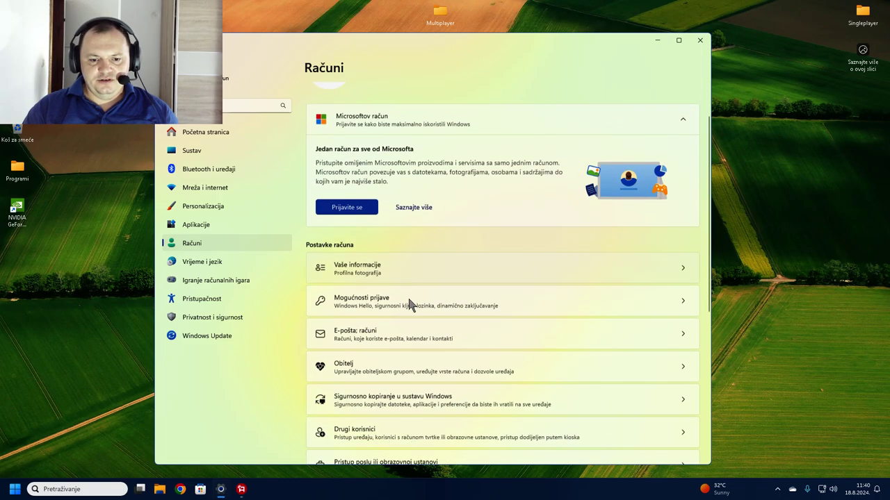
scroll(416, 292, "down", 2)
left_click(461, 238)
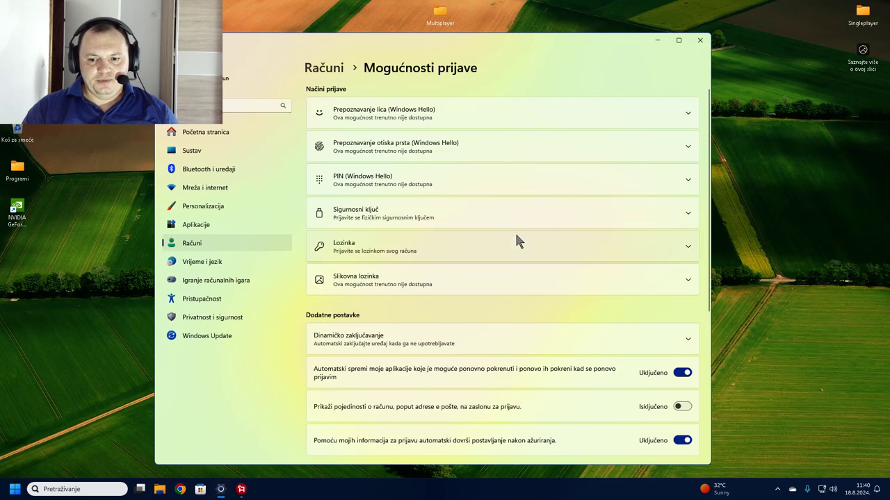
scroll(556, 278, "down", 2)
left_click(573, 286)
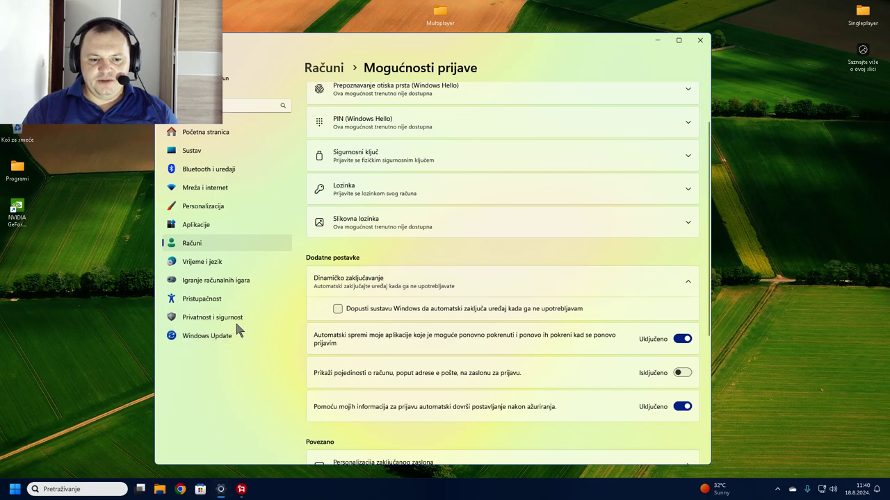
left_click(616, 275)
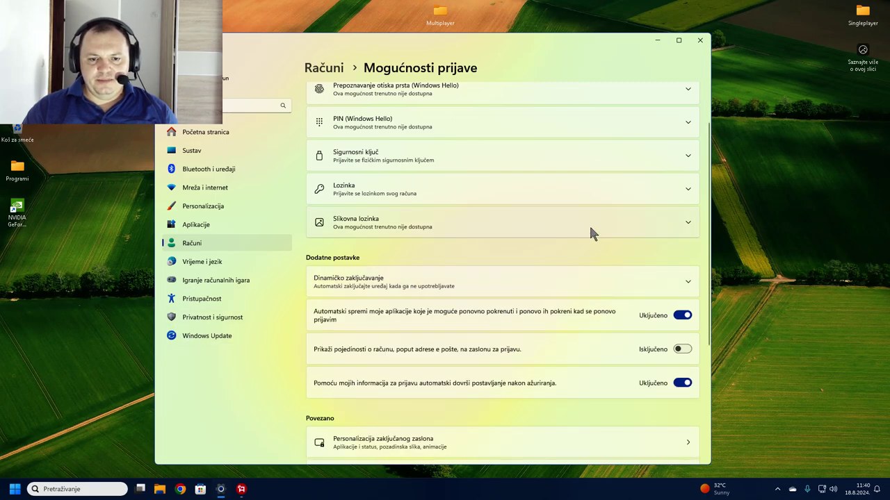
Review the remaining sign-in methods and additional settings, check Personalizacija zaključanog zaslona, and return to Mogućnosti prijave.
scroll(588, 224, "up", 2)
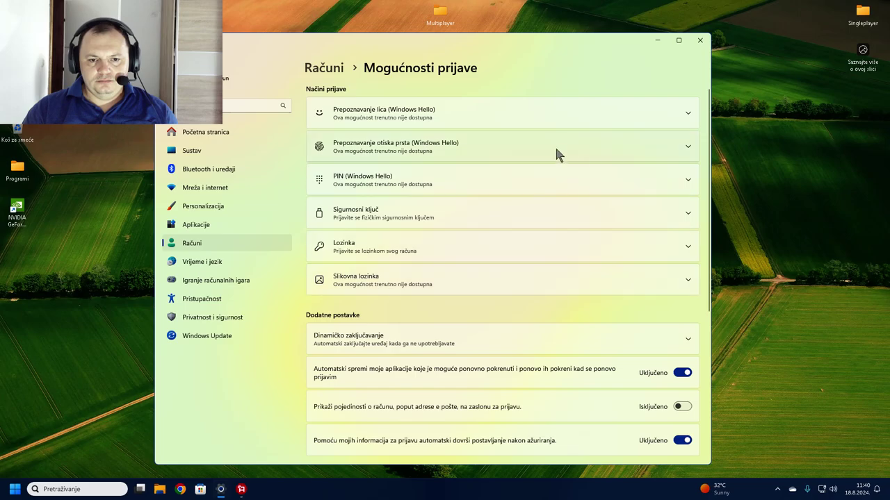
scroll(553, 143, "down", 3)
scroll(545, 148, "up", 3)
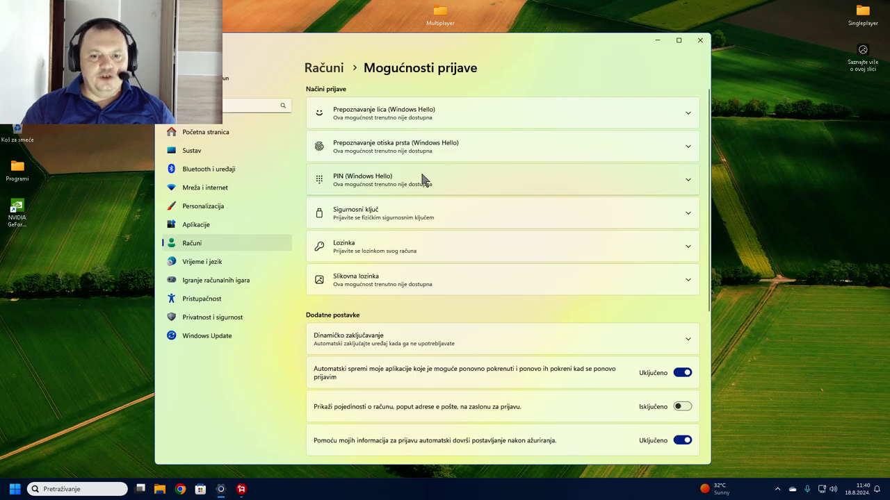
scroll(417, 225, "down", 4)
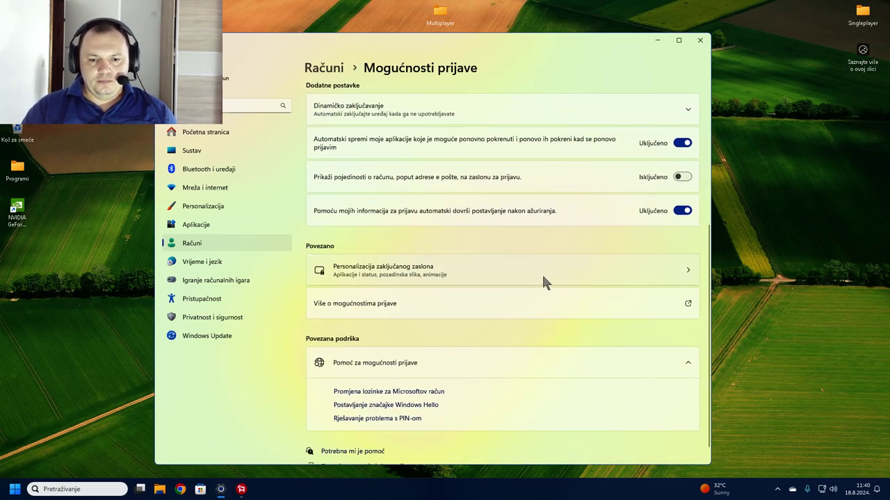
left_click(542, 273)
key("alt+Left")
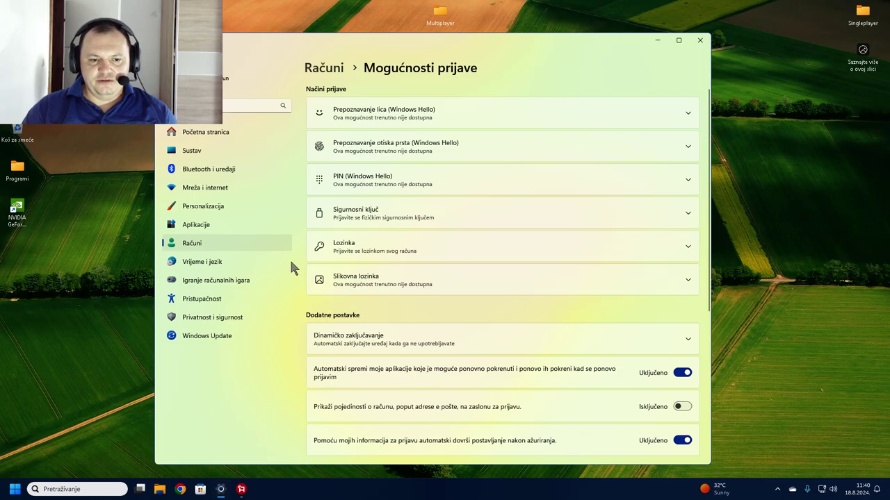
Look through Vrijeme i jezik and the Game Bar settings, and return to Igranje računalnih igara.
left_click(202, 263)
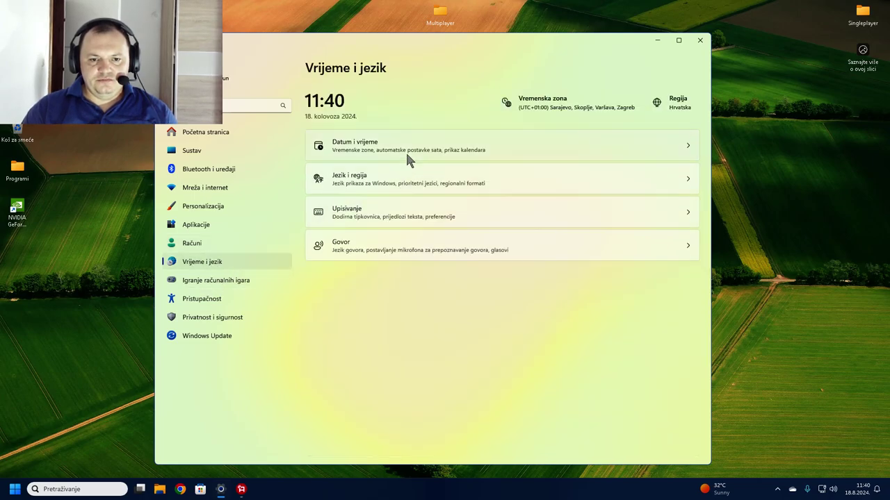
left_click(209, 280)
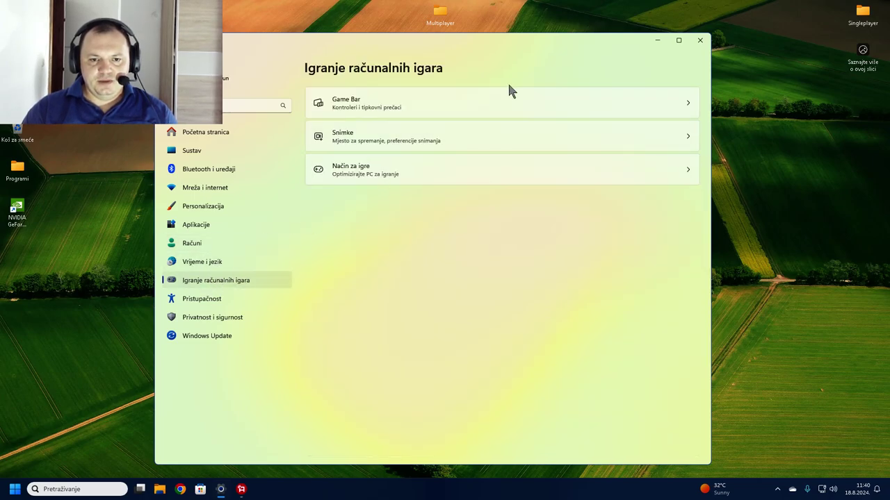
left_click(505, 102)
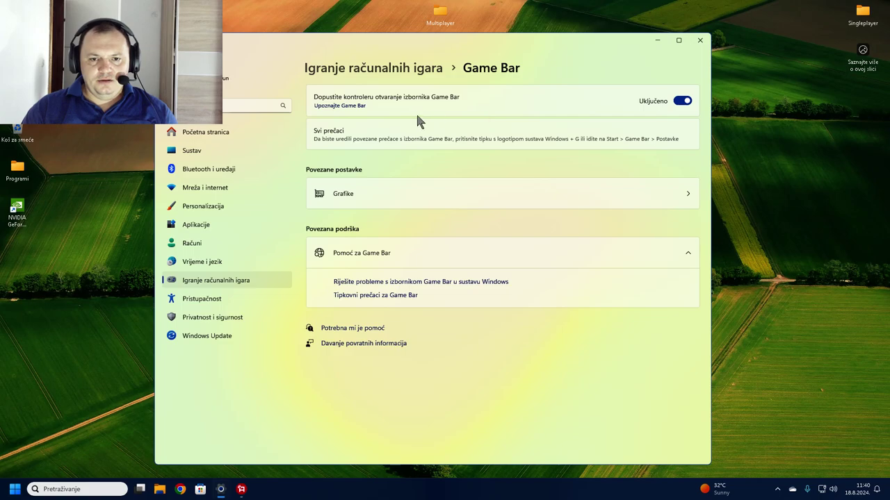
key("alt+Left")
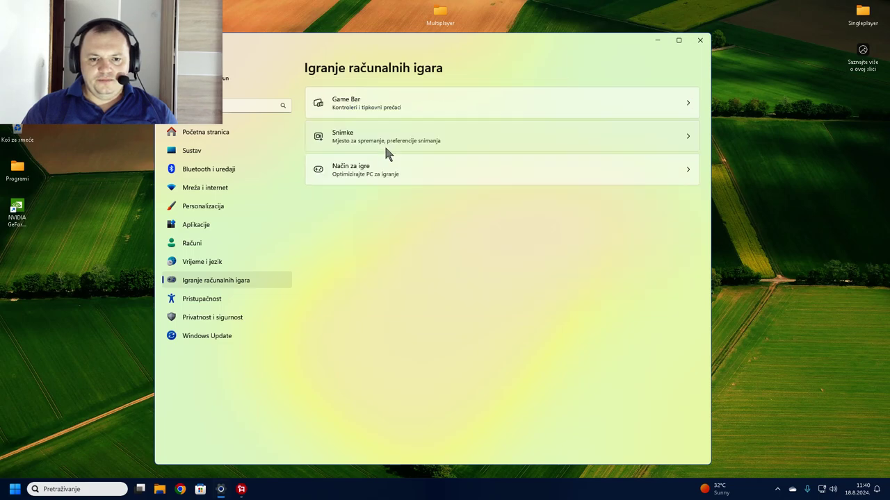
In Snimke, check the maximum recording length options, keep 2 sata, and set the video frame rate to 60 fps.
left_click(401, 142)
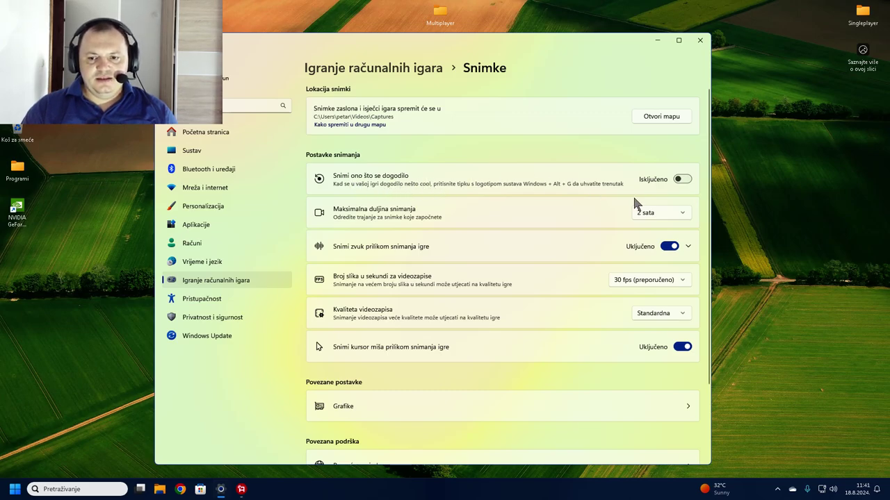
left_click(675, 220)
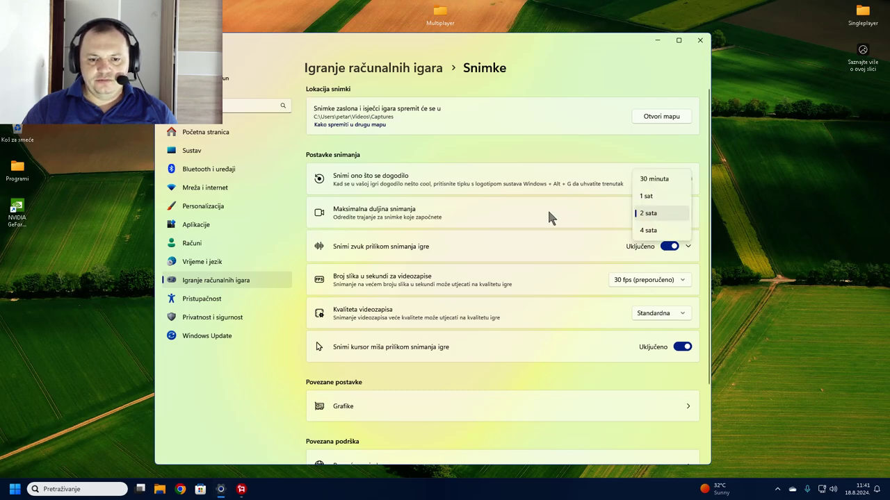
left_click(549, 217)
left_click(660, 208)
left_click(566, 202)
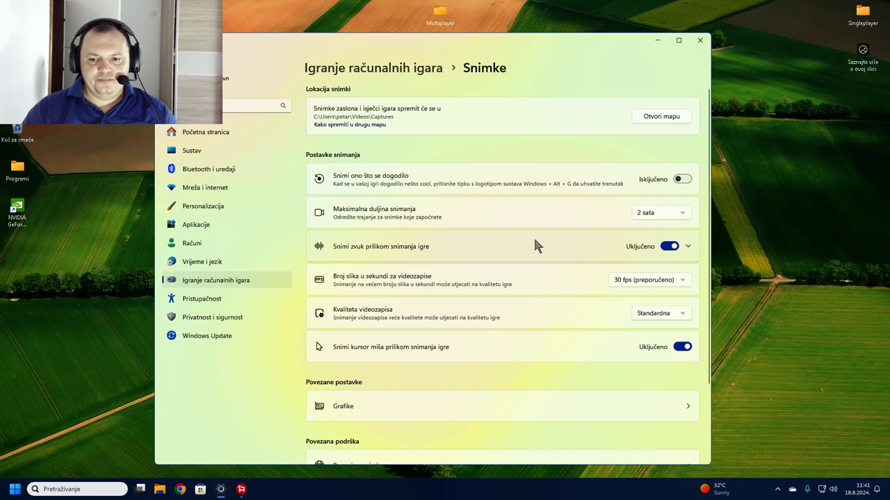
left_click(653, 280)
left_click(643, 306)
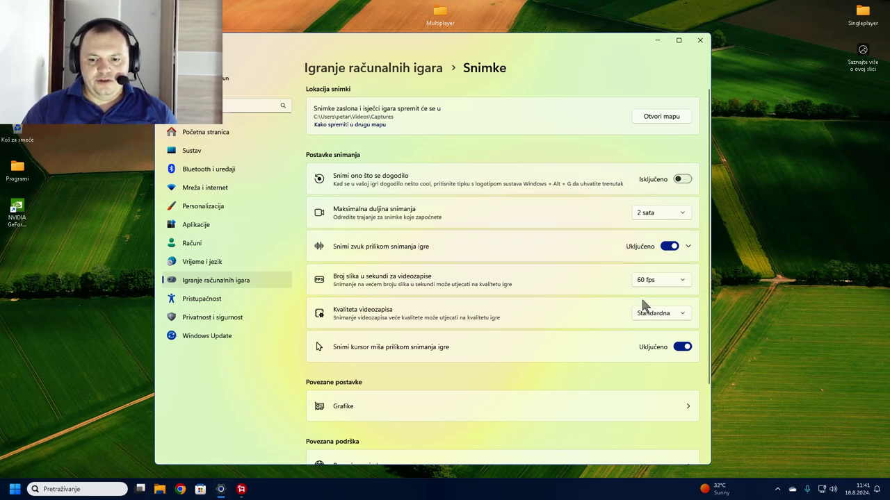
Check the Način za igre setting under Igranje računalnih igara and look through the Pristupačnost options.
key("alt+Left")
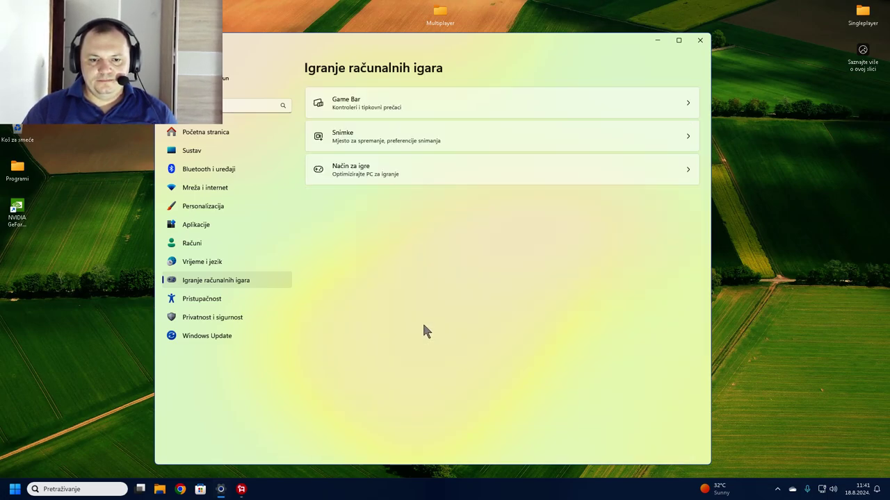
left_click(417, 170)
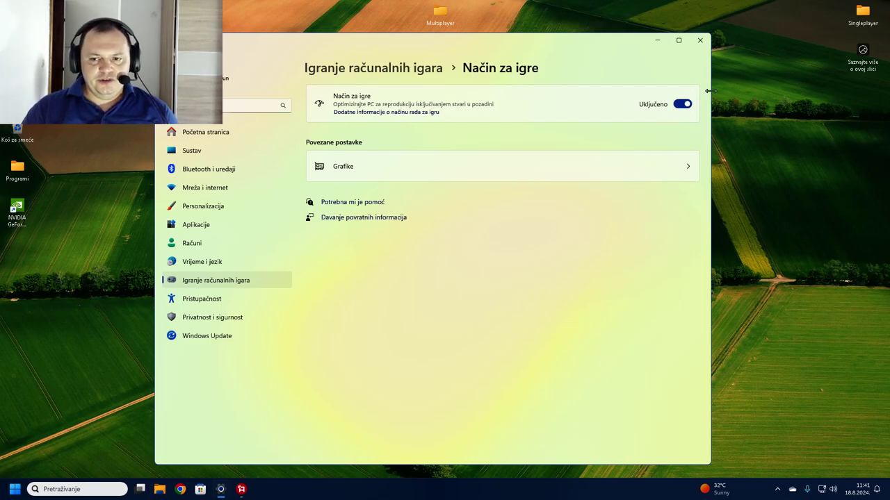
left_click(208, 304)
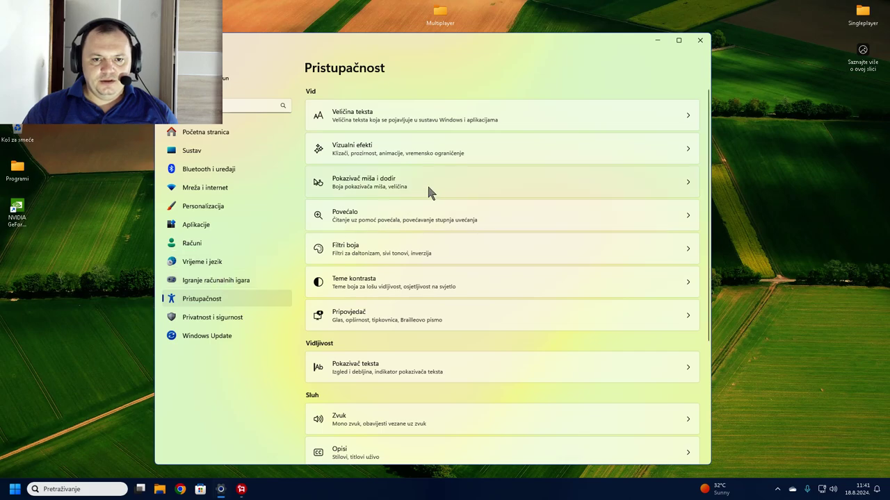
scroll(427, 179, "down", 3)
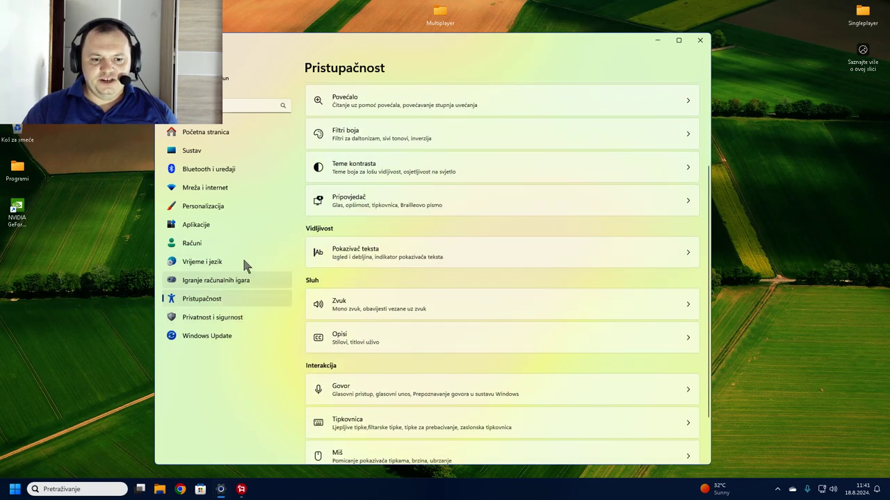
Review the Privatnost i sigurnost permissions and the Windows Update page, and close the settings window.
left_click(189, 324)
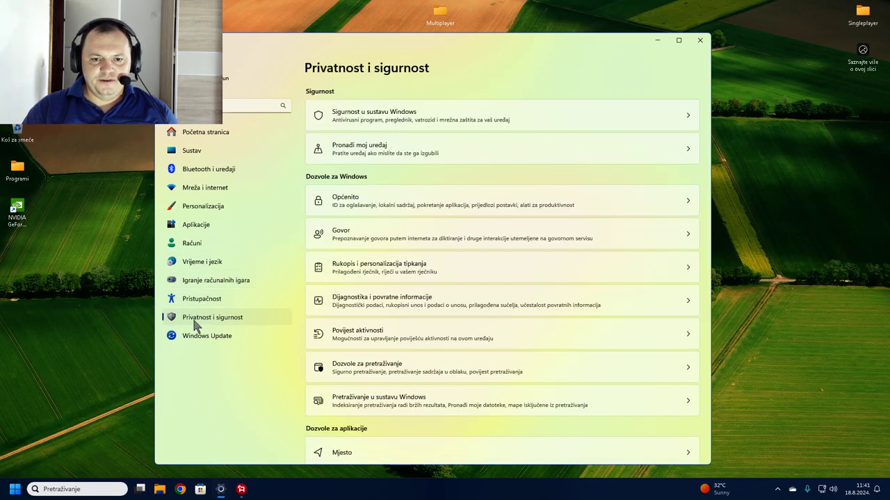
scroll(476, 175, "down", 2)
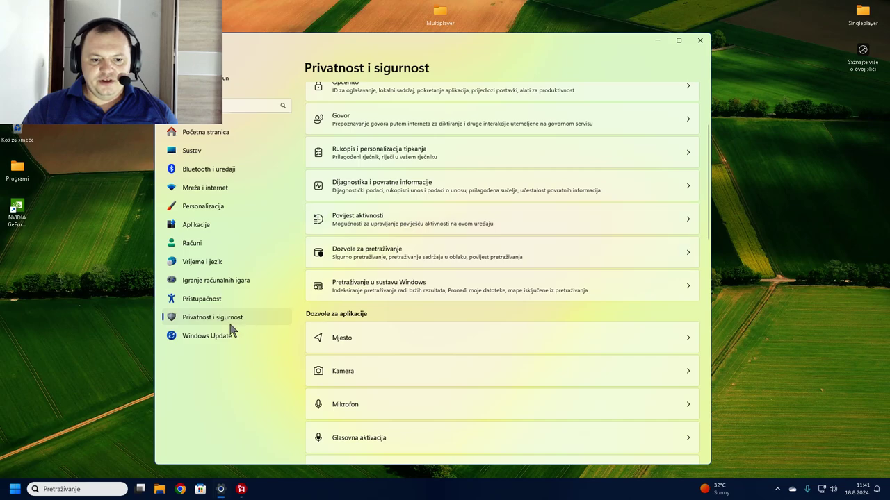
scroll(417, 208, "up", 1)
scroll(427, 191, "up", 1)
scroll(436, 174, "down", 3)
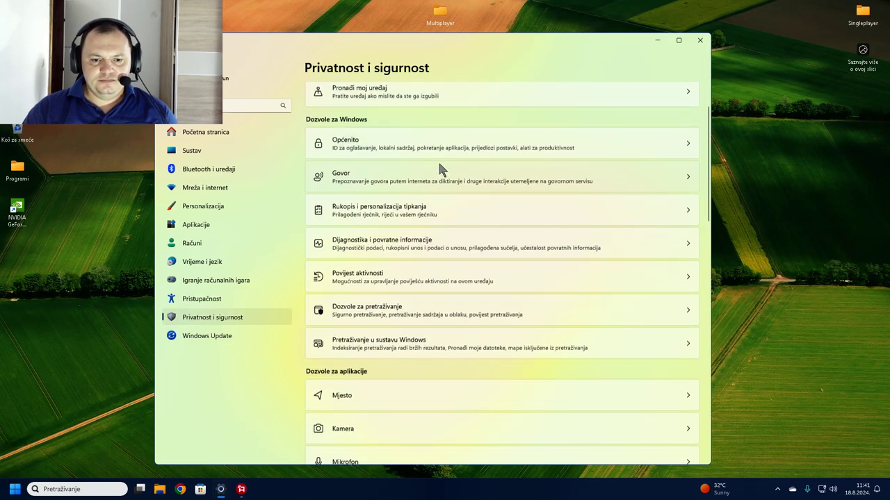
scroll(431, 203, "down", 2)
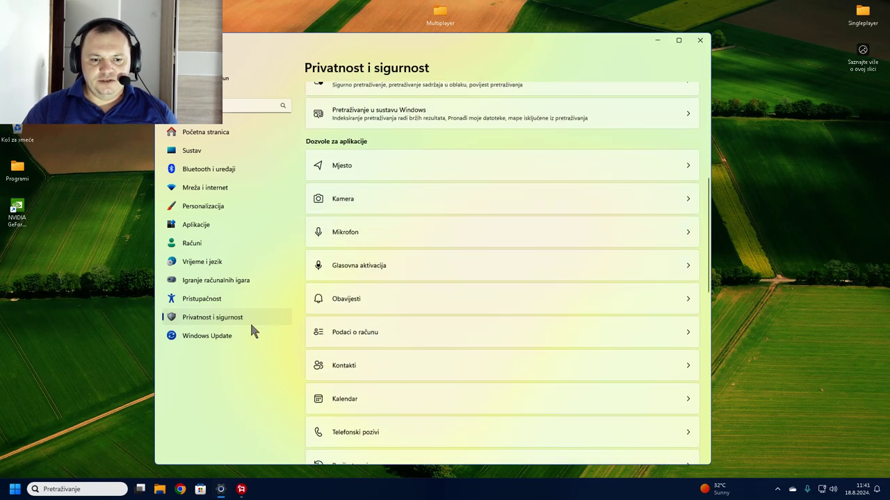
left_click(212, 337)
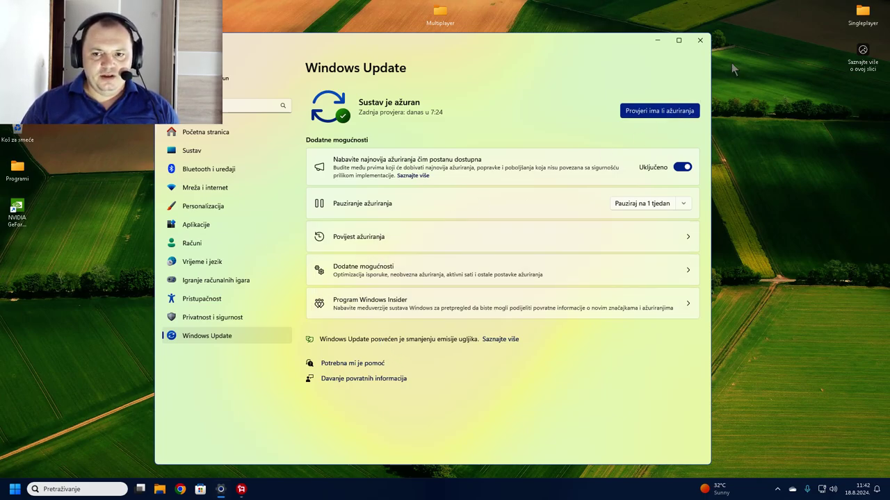
left_click(700, 42)
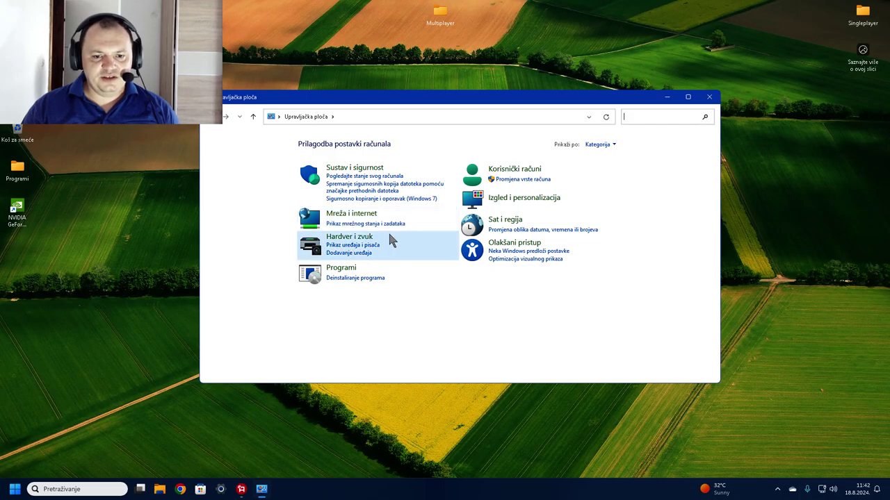
Open the Hardver i zvuk category in Upravljačka ploča.
left_click(368, 238)
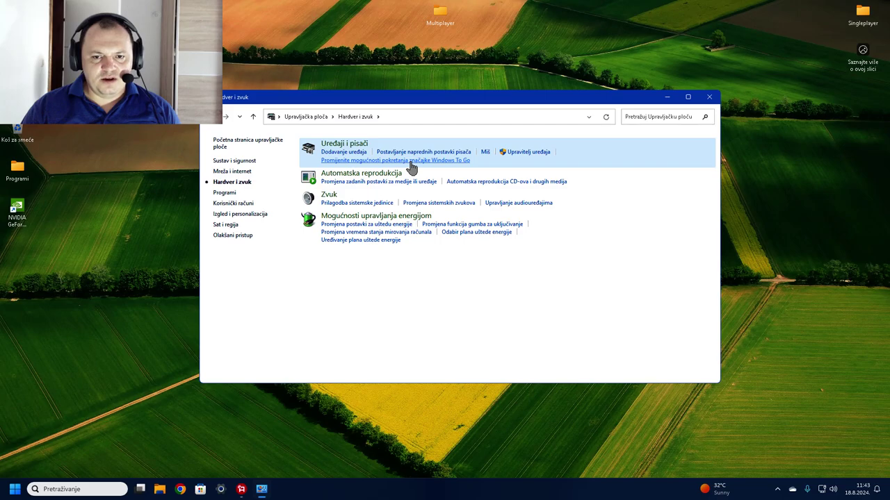
left_click(87, 446)
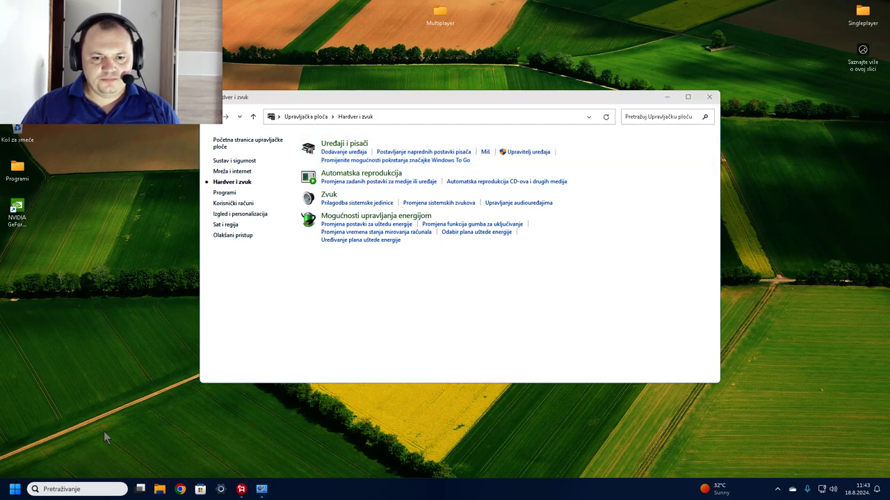
left_click(56, 489)
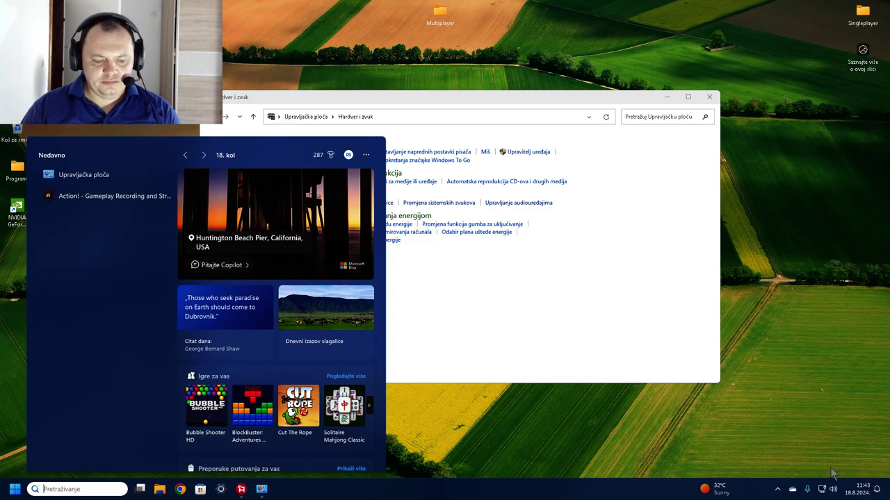
left_click(803, 415)
Open the Pokreni dialog, check its list of recent commands, and close it without running anything.
key("super+r")
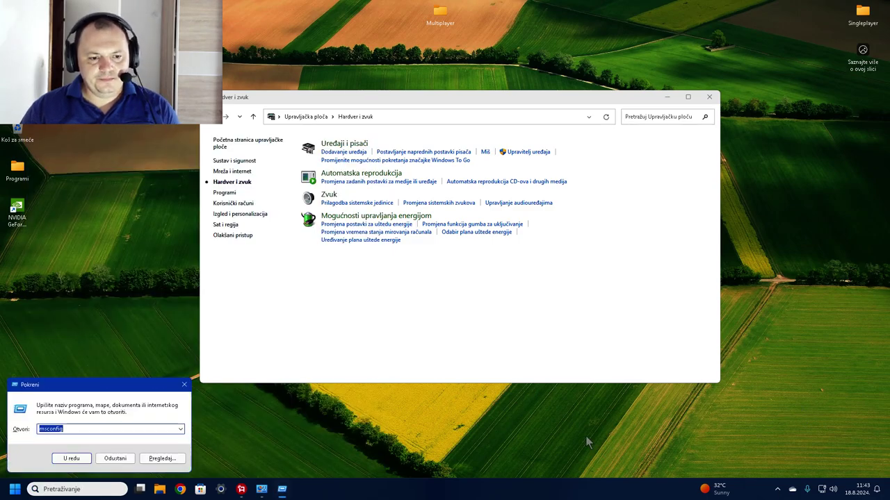
left_click(168, 427)
left_click(180, 429)
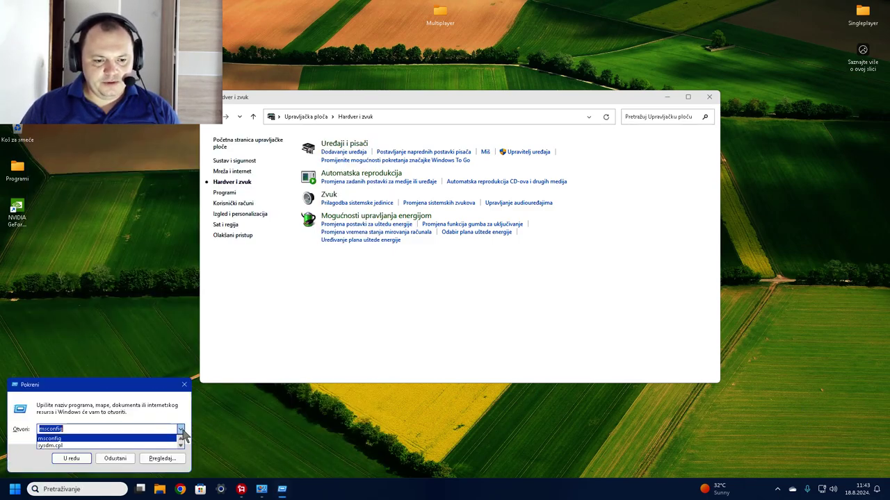
left_click(180, 429)
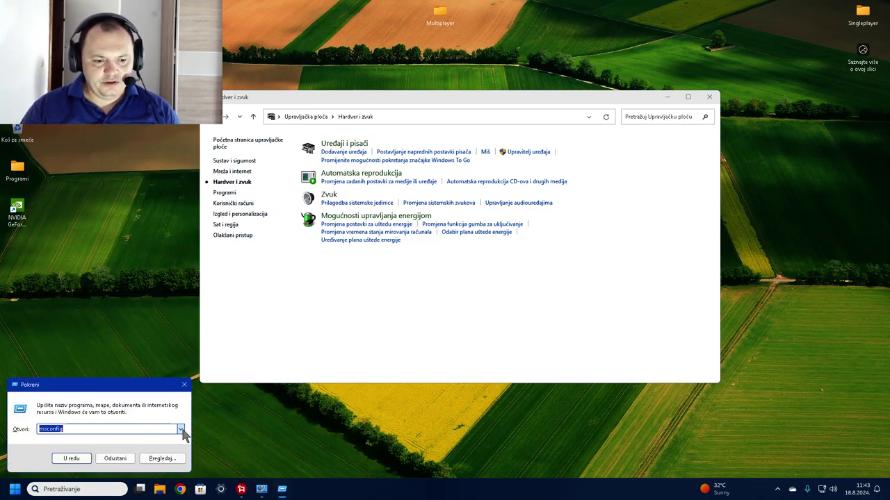
left_click(184, 384)
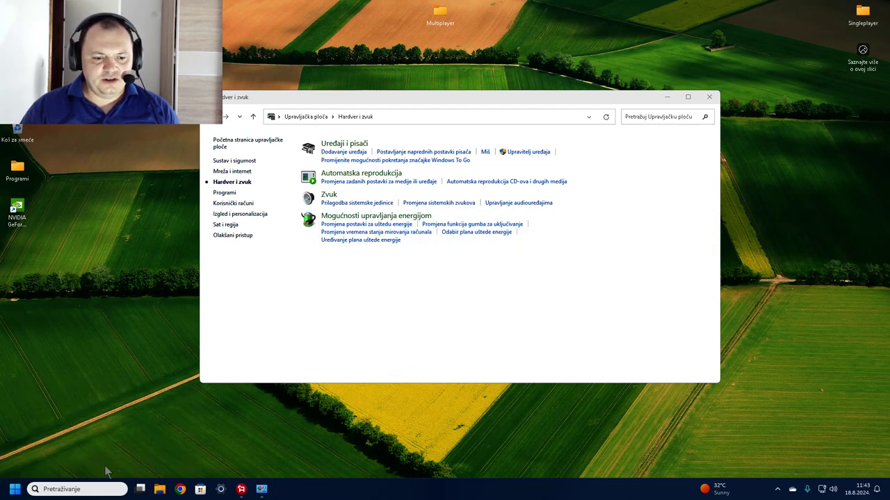
Switch to Instagram in Chrome and open the Sve objave collection among the profile's saved posts.
left_click(180, 489)
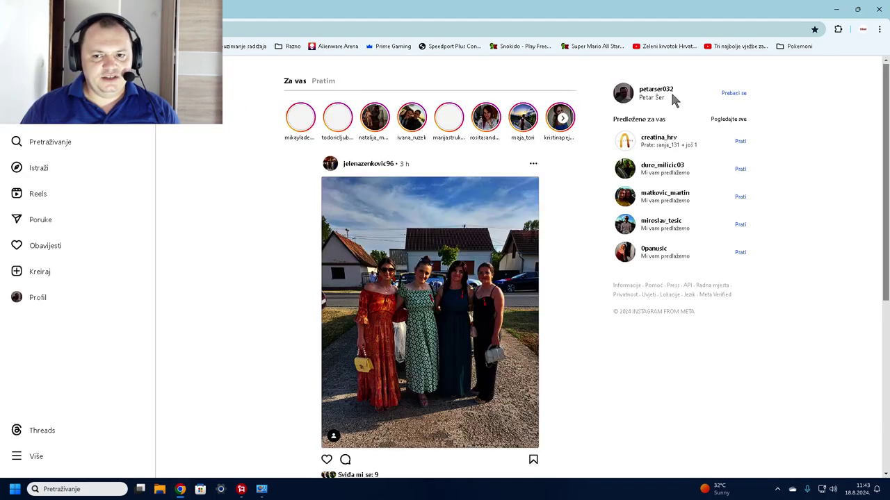
left_click(727, 94)
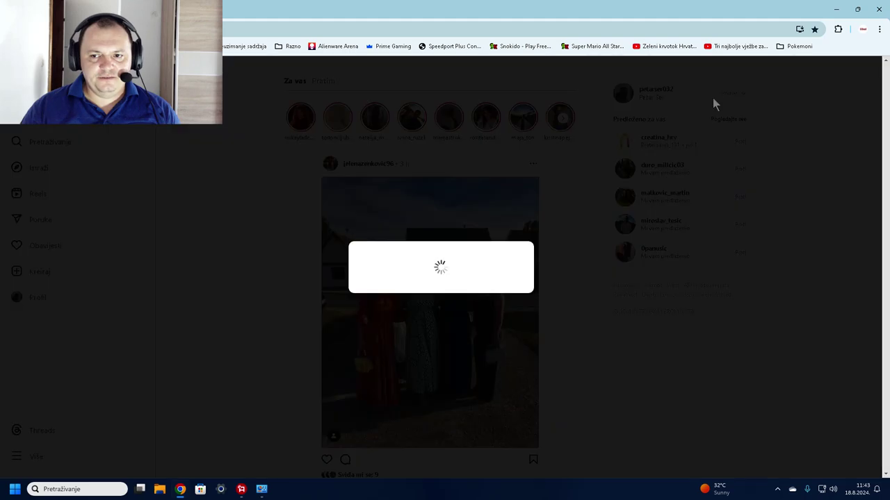
left_click(522, 219)
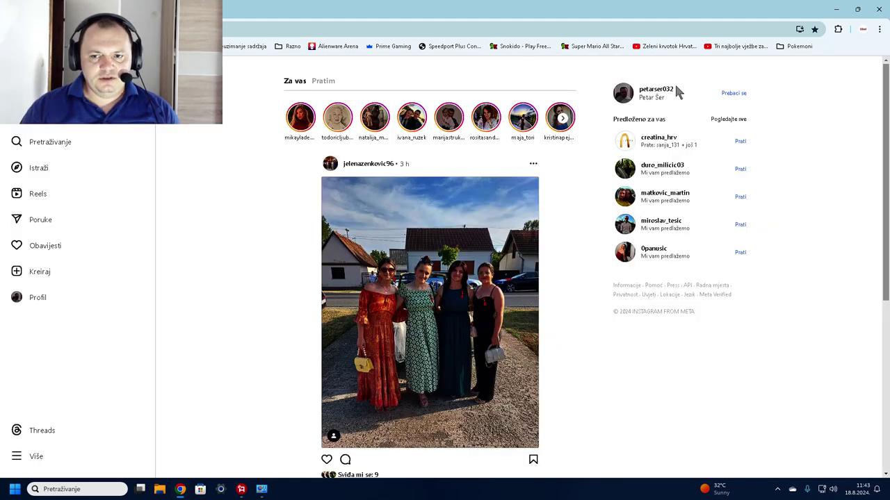
left_click(657, 89)
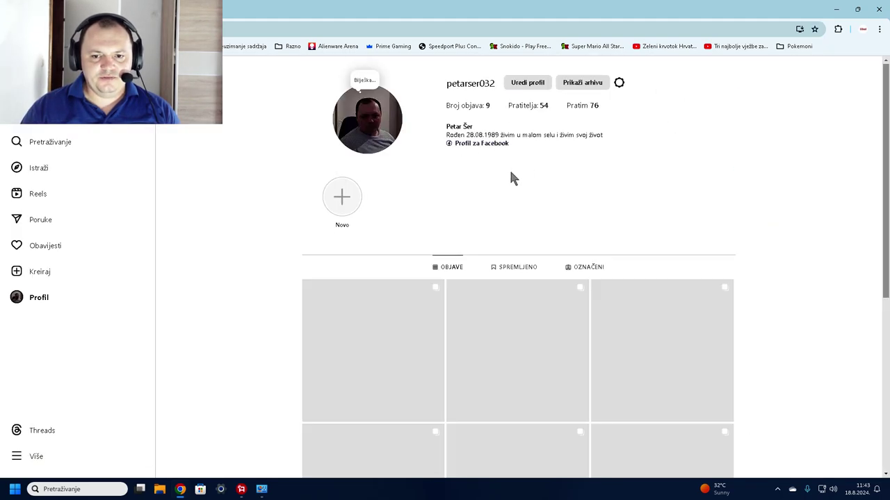
left_click(519, 267)
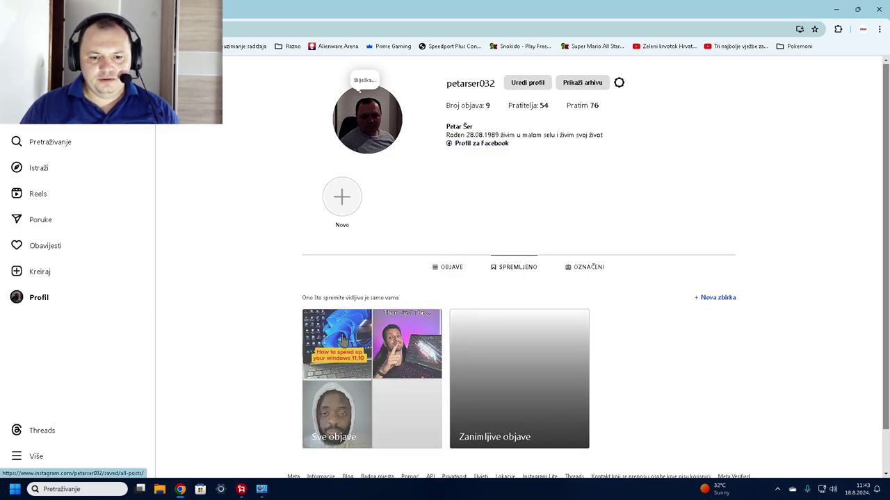
left_click(397, 310)
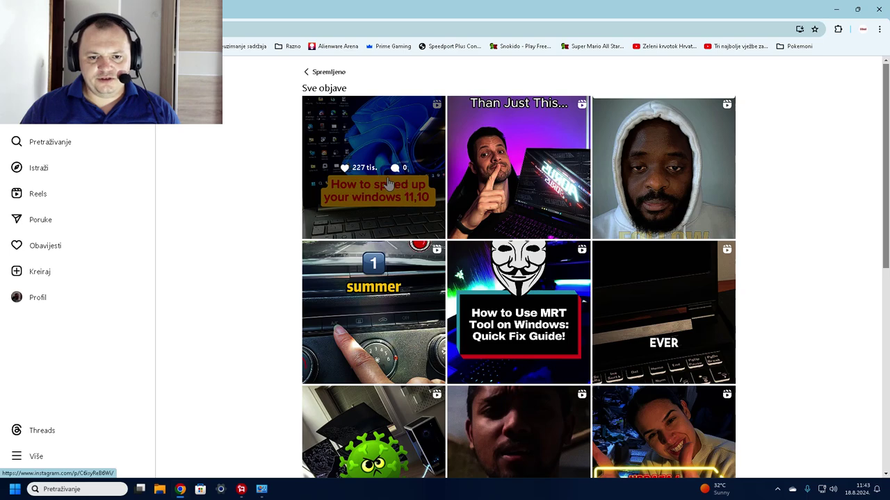
View the saved reel "How to speed up your windows 11,10", close it, and browse the saved posts.
left_click(388, 185)
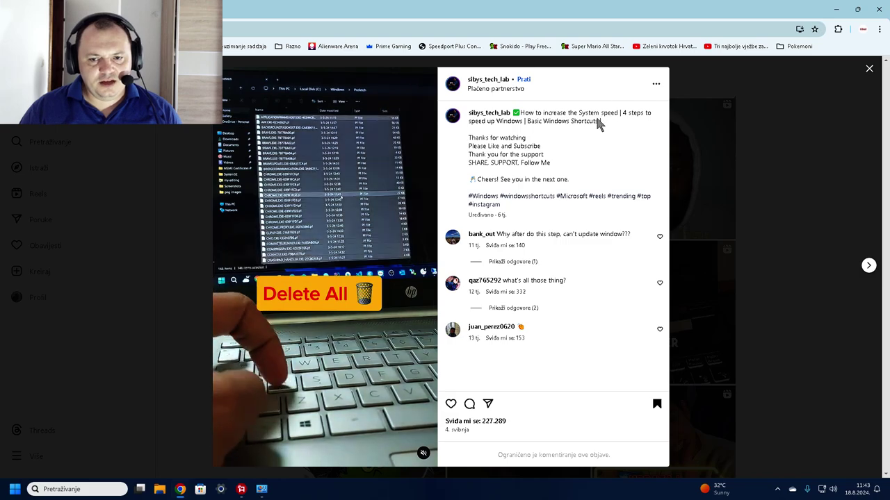
left_click(869, 68)
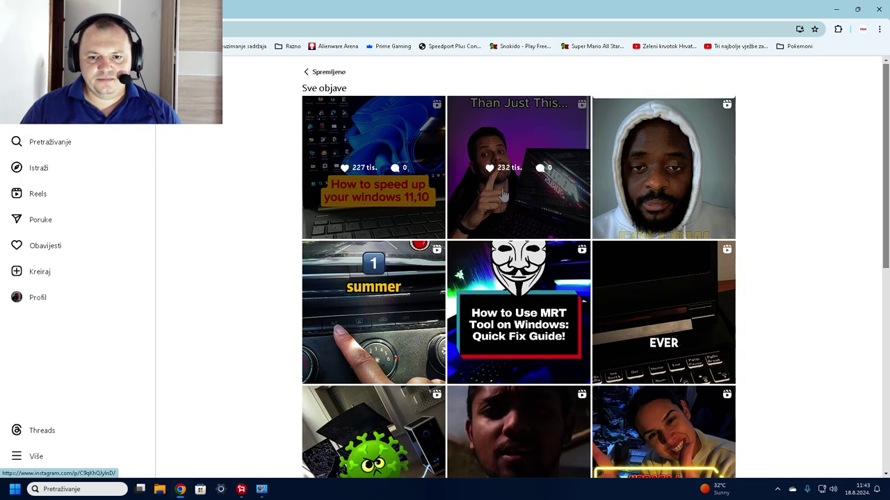
scroll(505, 198, "down", 1)
scroll(505, 198, "up", 1)
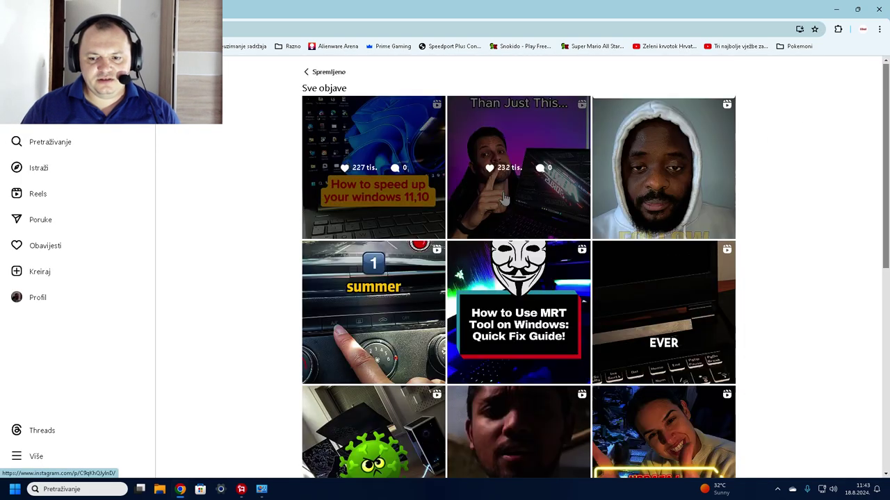
scroll(348, 113, "down", 6)
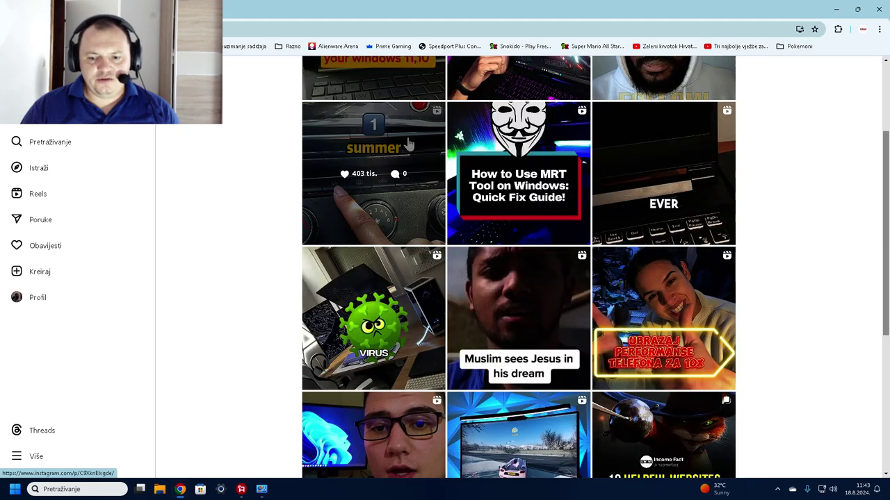
scroll(522, 368, "up", 6)
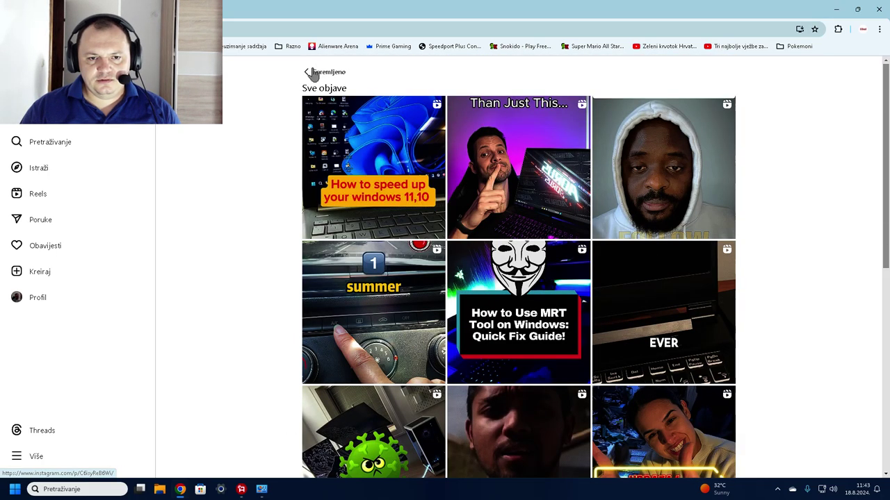
Check the Zanimljive objave collection of saved posts and return to Sve objave.
left_click(309, 72)
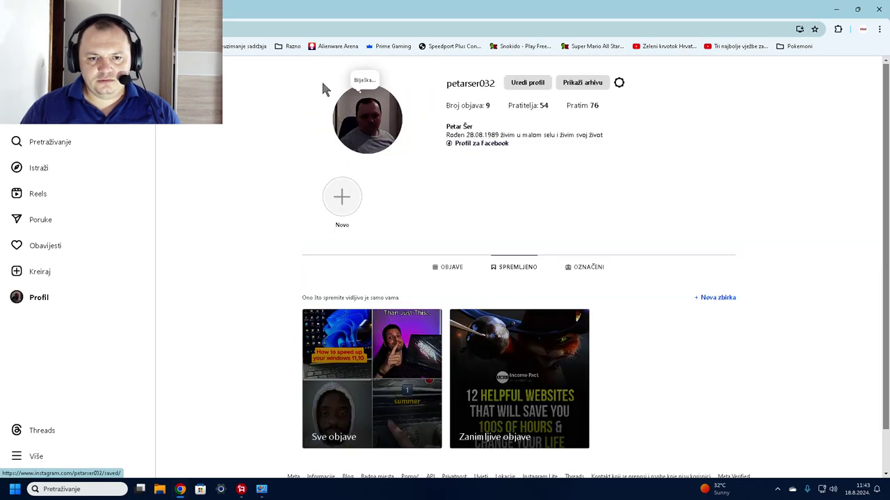
left_click(526, 347)
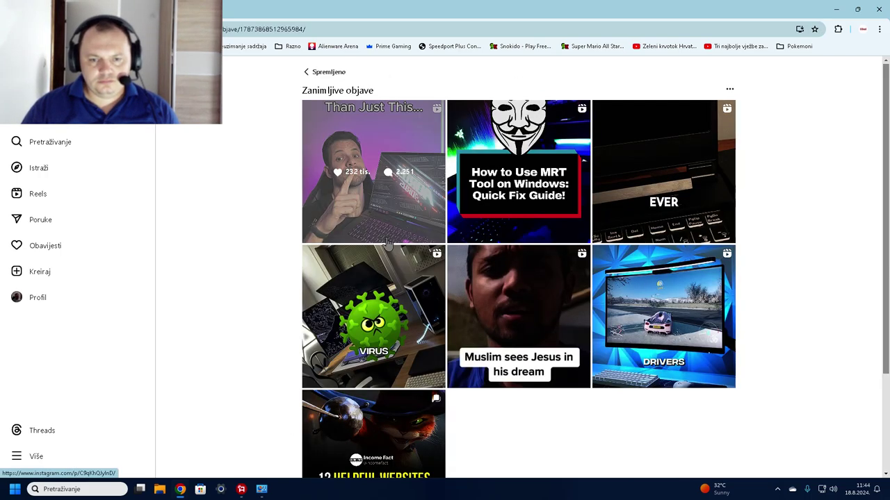
key("alt+Left")
left_click(369, 348)
View the saved reel about Windows key shortcuts, mute its sound, and close it.
left_click(516, 198)
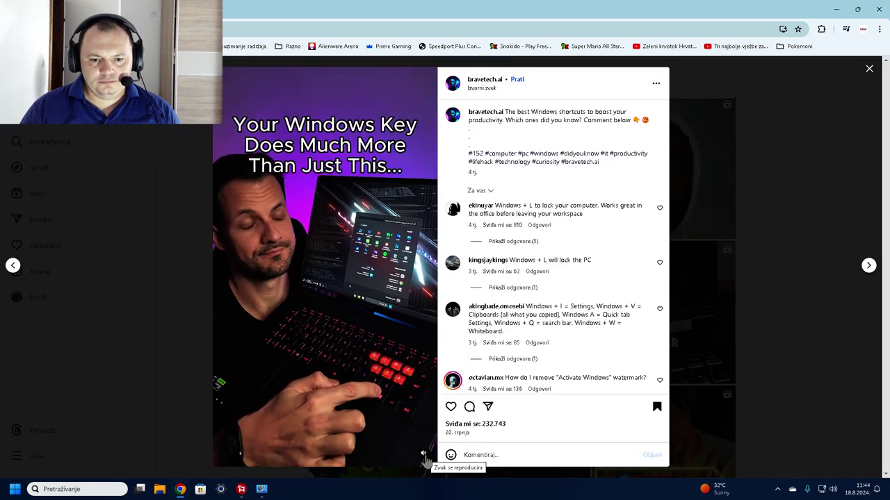
left_click(423, 455)
left_click(869, 68)
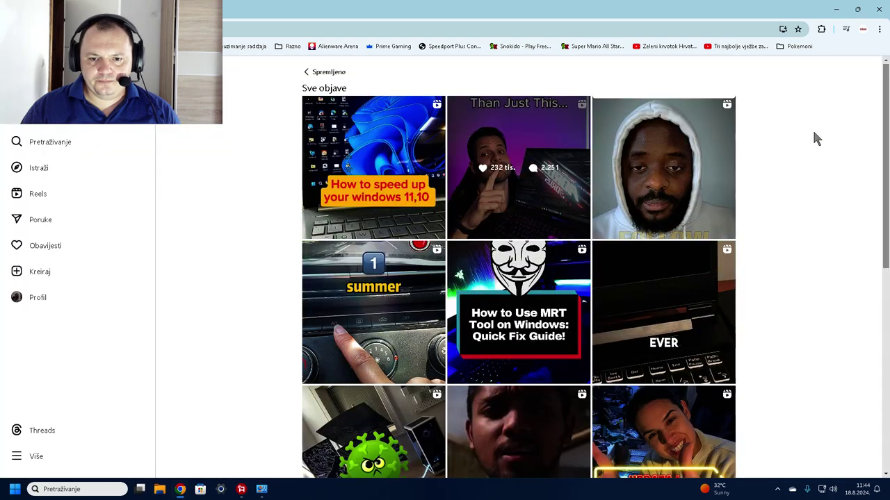
Open the "Free vs paid tools" reel and advance through the saved posts to the MRT Tool guide.
left_click(674, 197)
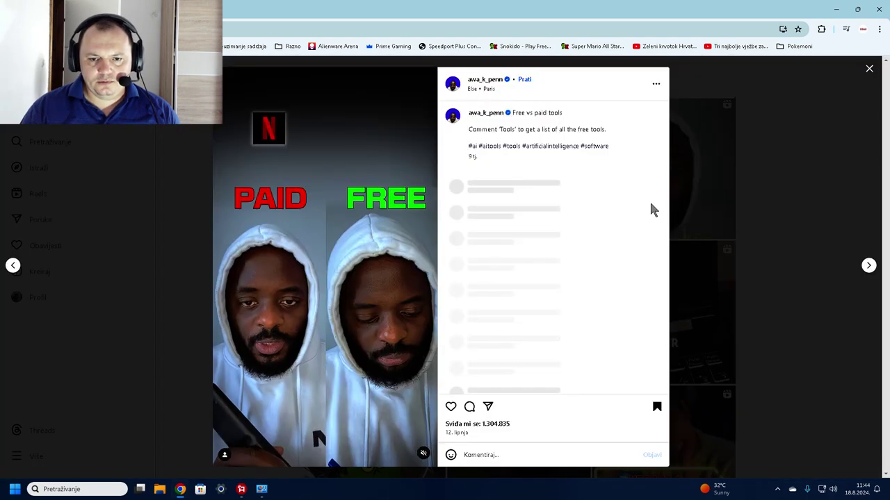
double_click(870, 268)
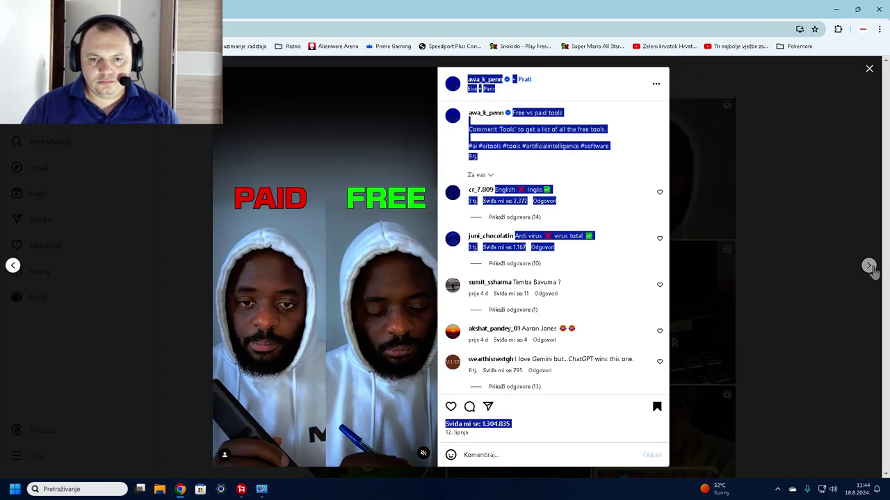
left_click(871, 271)
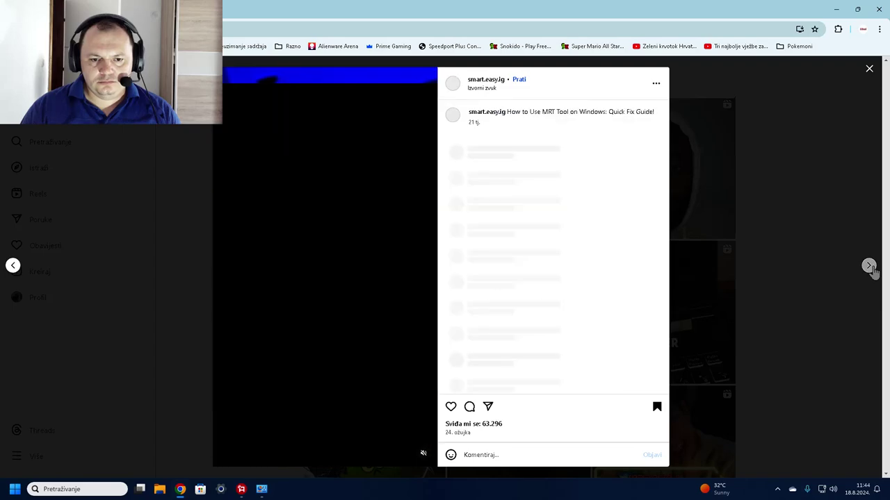
Advance through the saved posts from the MRT Tool guide to the "If you have an old or a slow PC do this" reel, and close it.
left_click(871, 271)
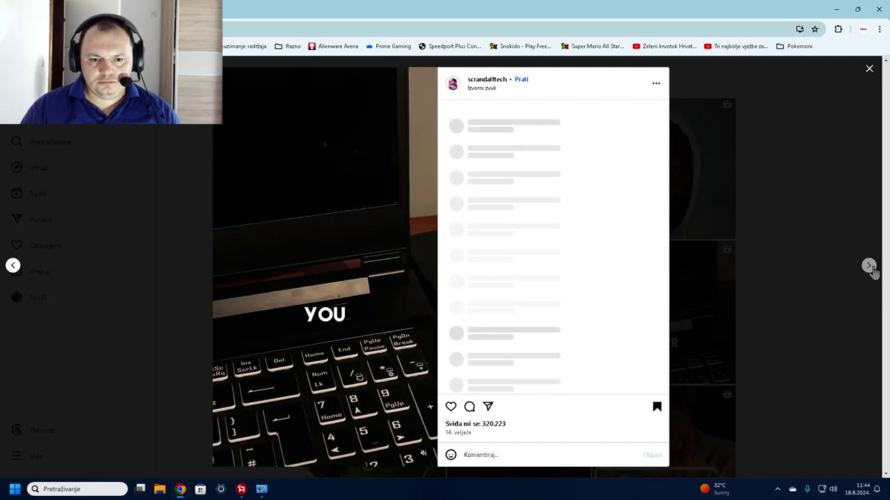
left_click(872, 271)
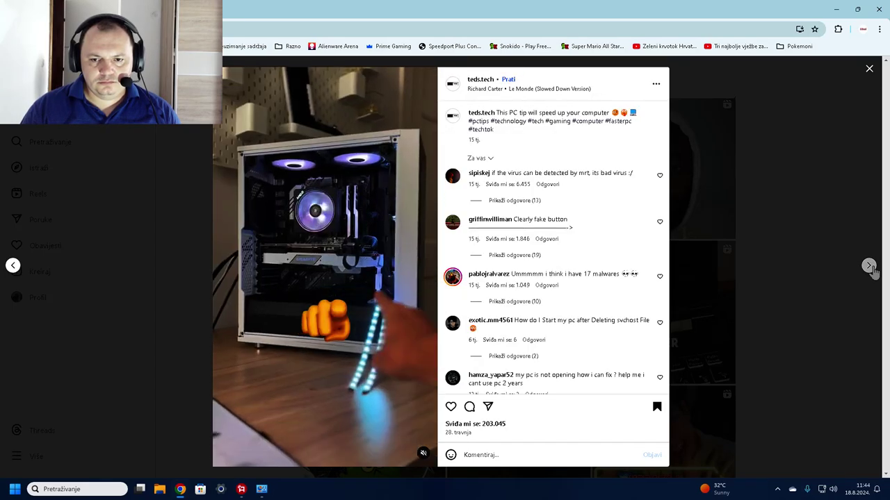
left_click(870, 269)
left_click(870, 268)
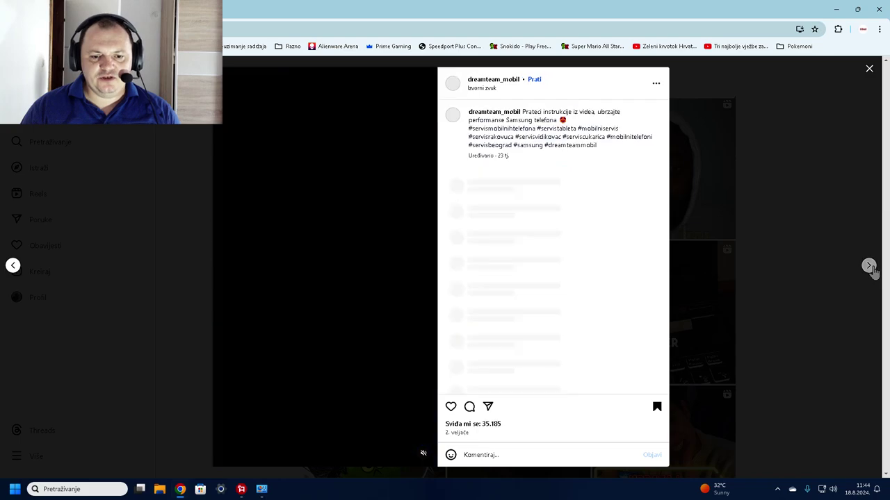
left_click(870, 268)
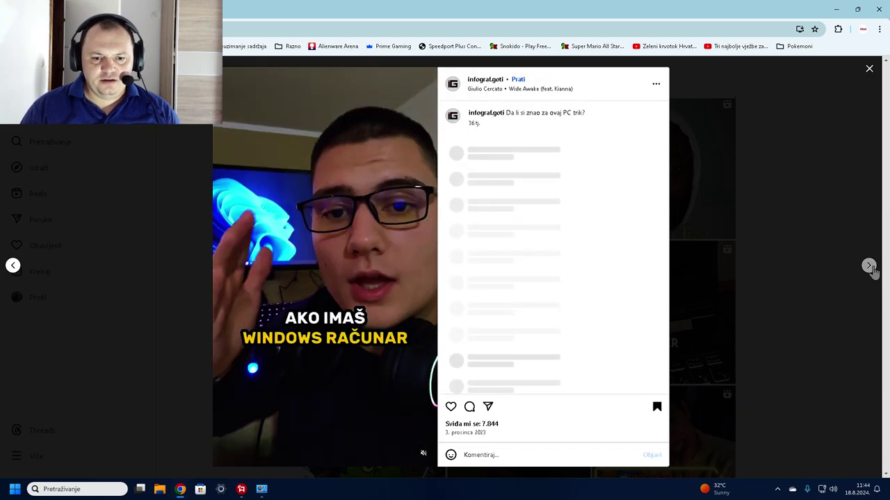
left_click(870, 269)
left_click(871, 269)
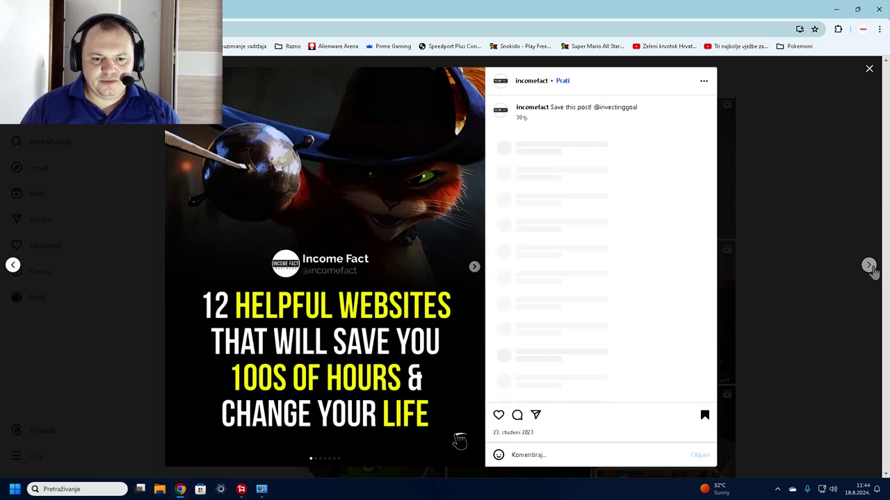
left_click(870, 269)
left_click(870, 268)
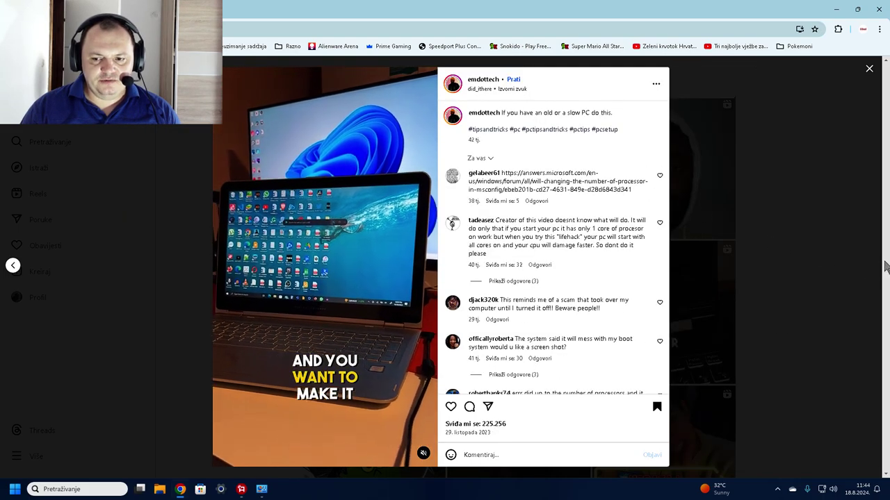
left_click(869, 69)
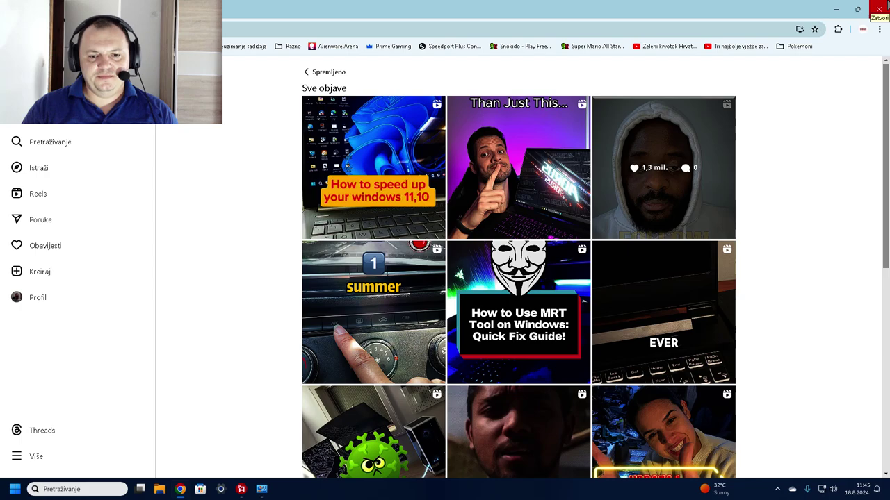
Close the browser and reposition the Control Panel window showing Hardver i zvuk on the desktop.
left_click(879, 9)
left_click(478, 104)
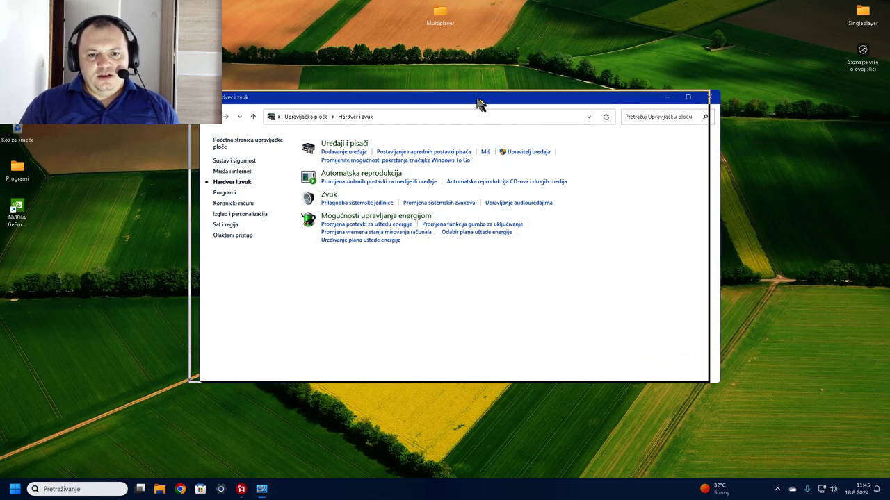
left_click_drag(478, 105, 450, 109)
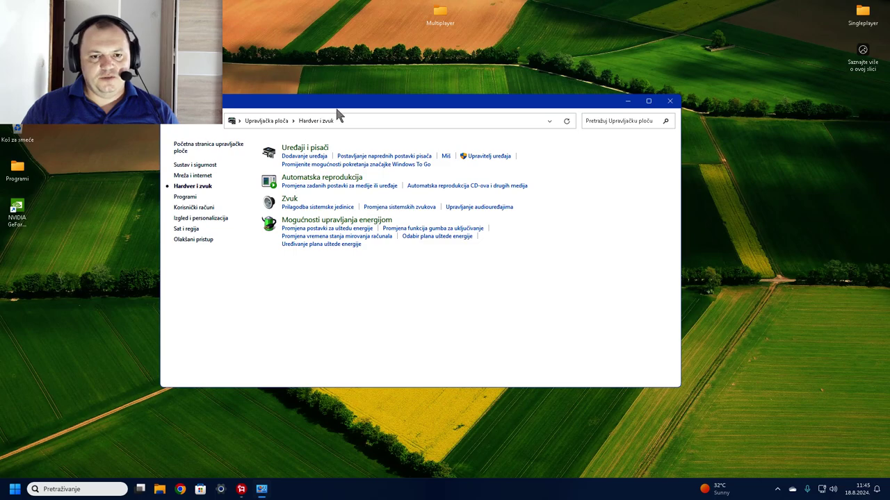
left_click_drag(337, 105, 359, 100)
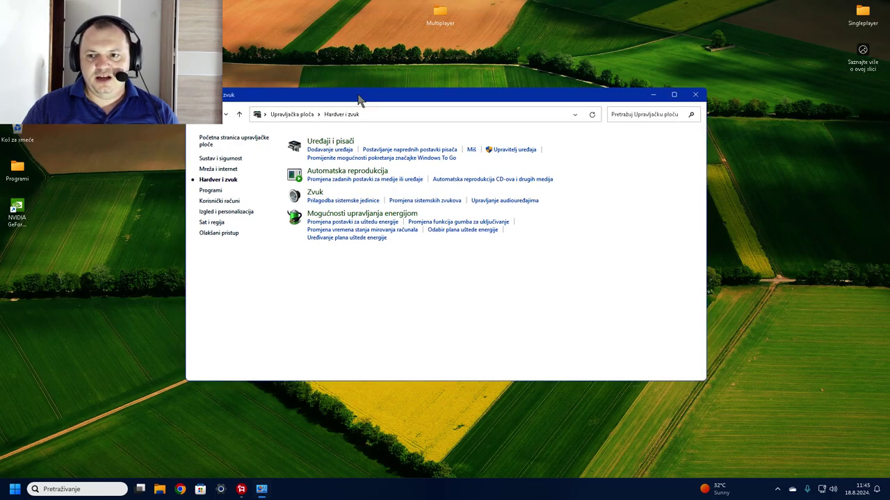